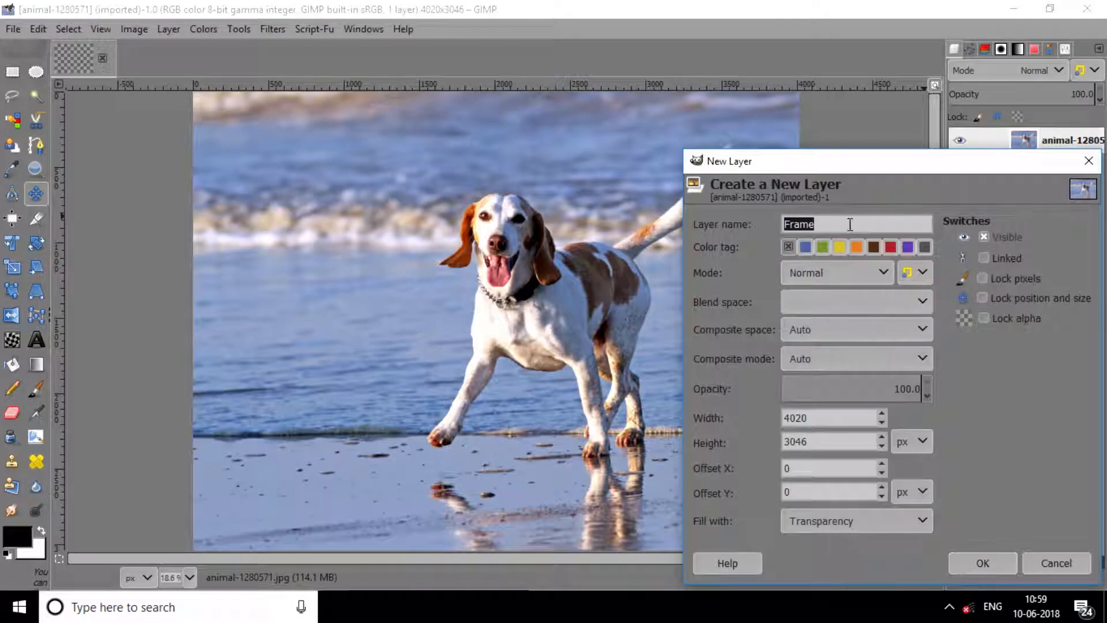
Step: Add a transparent layer named Frame and draw a path segment that curves beneath the dog's paws as the frame's lower edge
{"action": "left_click", "coordinate": [981, 553]}
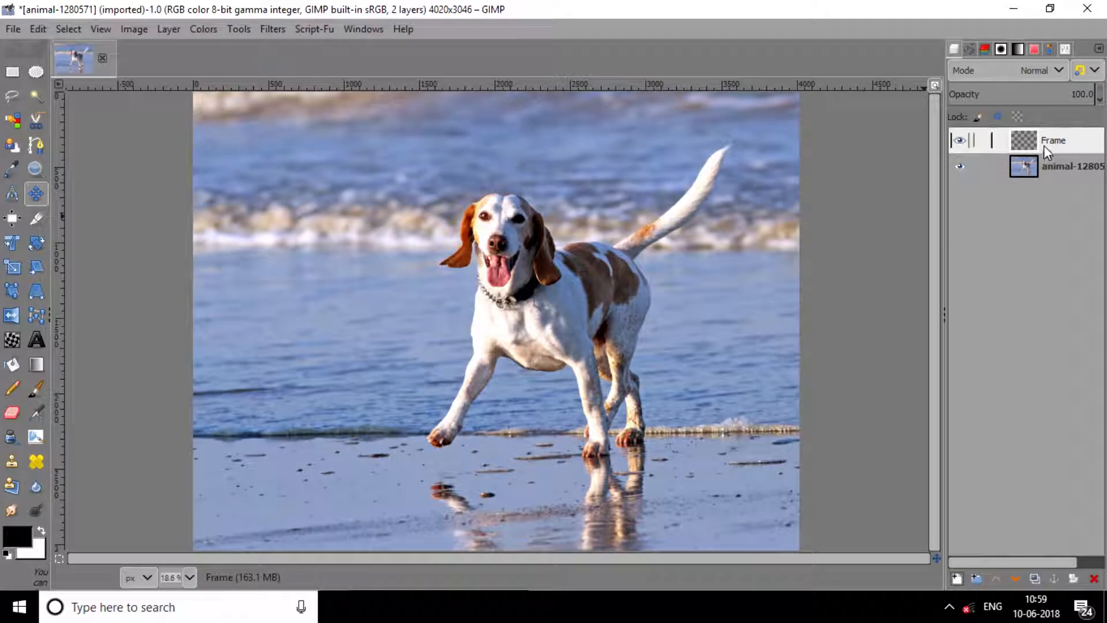
{"action": "left_click", "coordinate": [42, 144]}
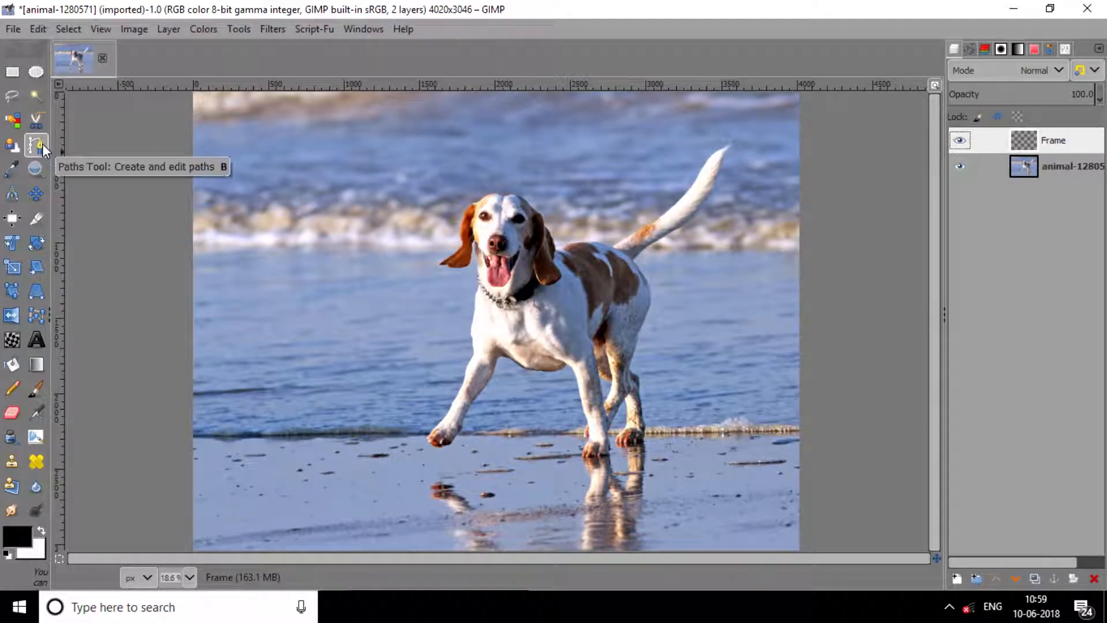
{"action": "left_click", "coordinate": [260, 487]}
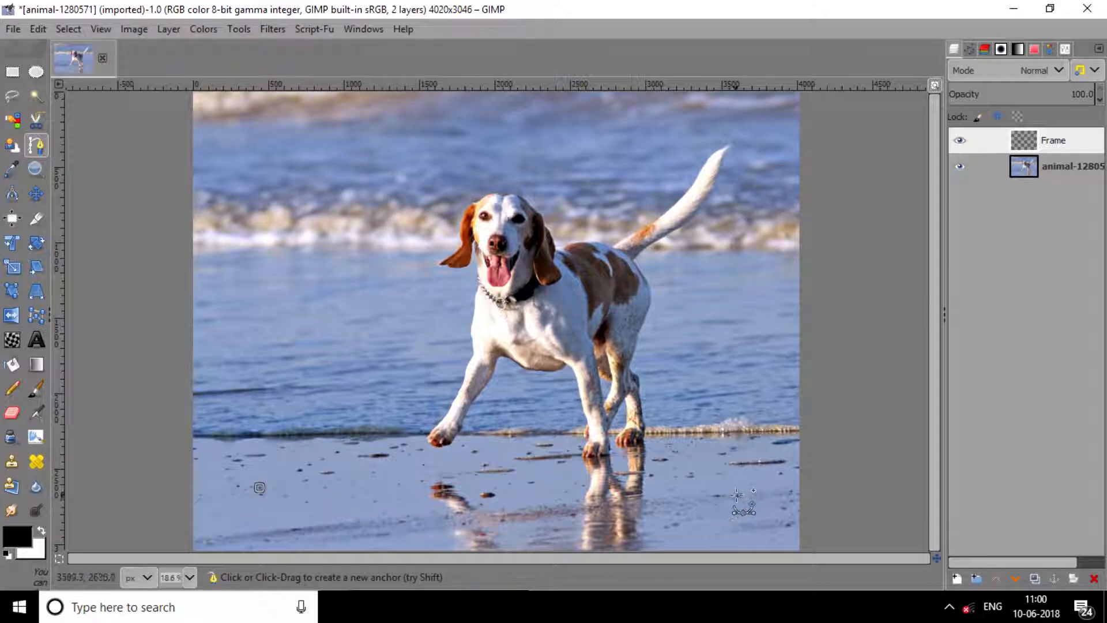
{"action": "left_click_drag", "start_coordinate": [736, 494], "coordinate": [864, 489]}
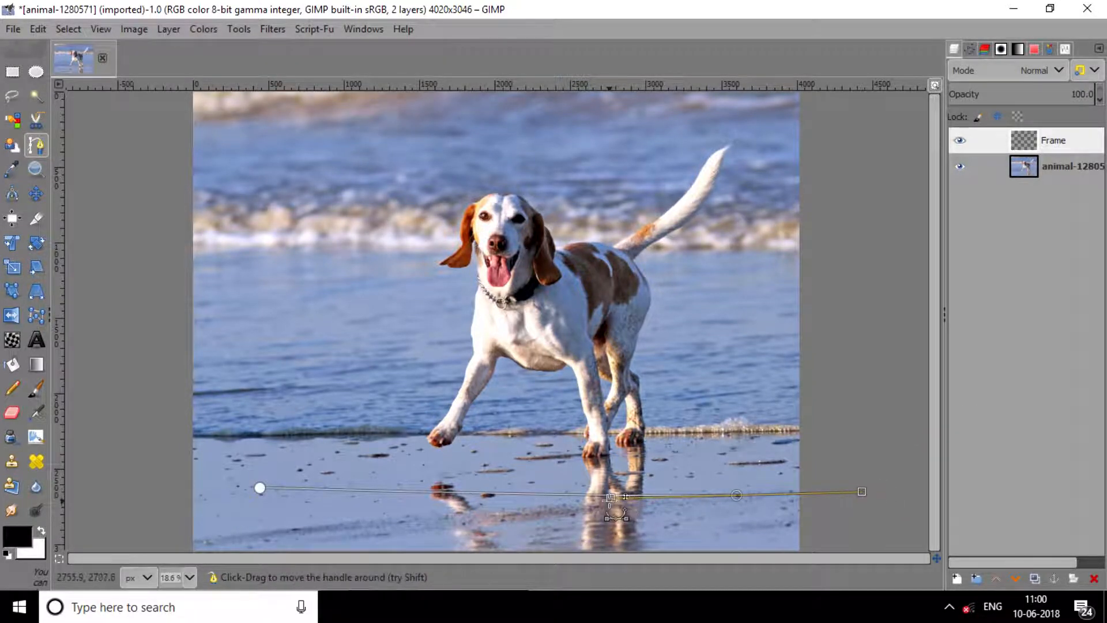
{"action": "left_click_drag", "start_coordinate": [606, 499], "coordinate": [263, 574]}
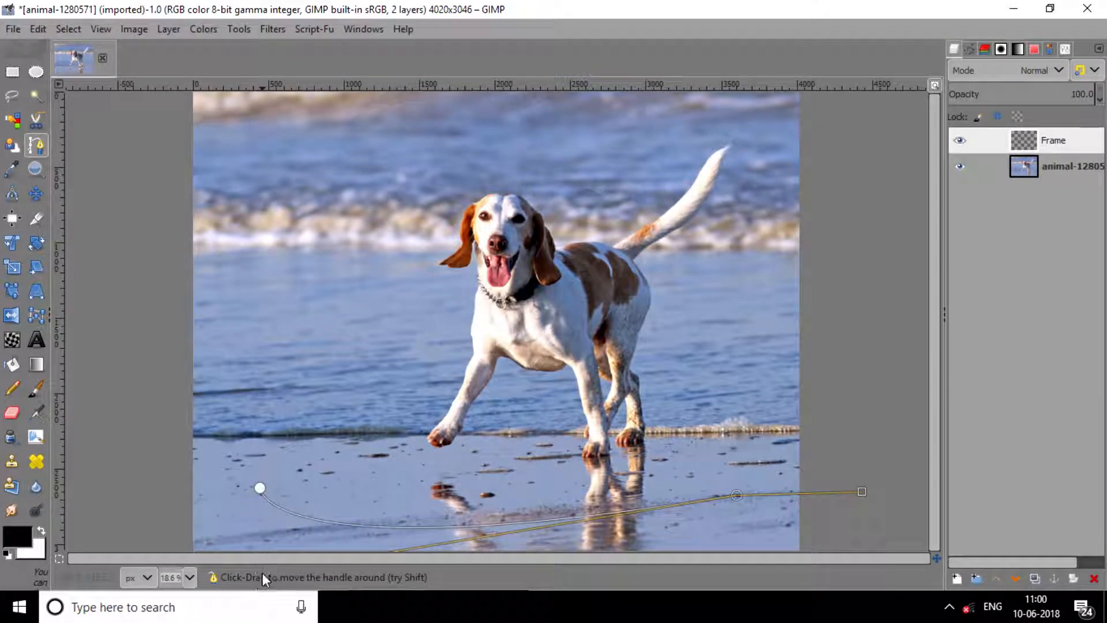
{"action": "left_click_drag", "start_coordinate": [260, 488], "coordinate": [232, 485]}
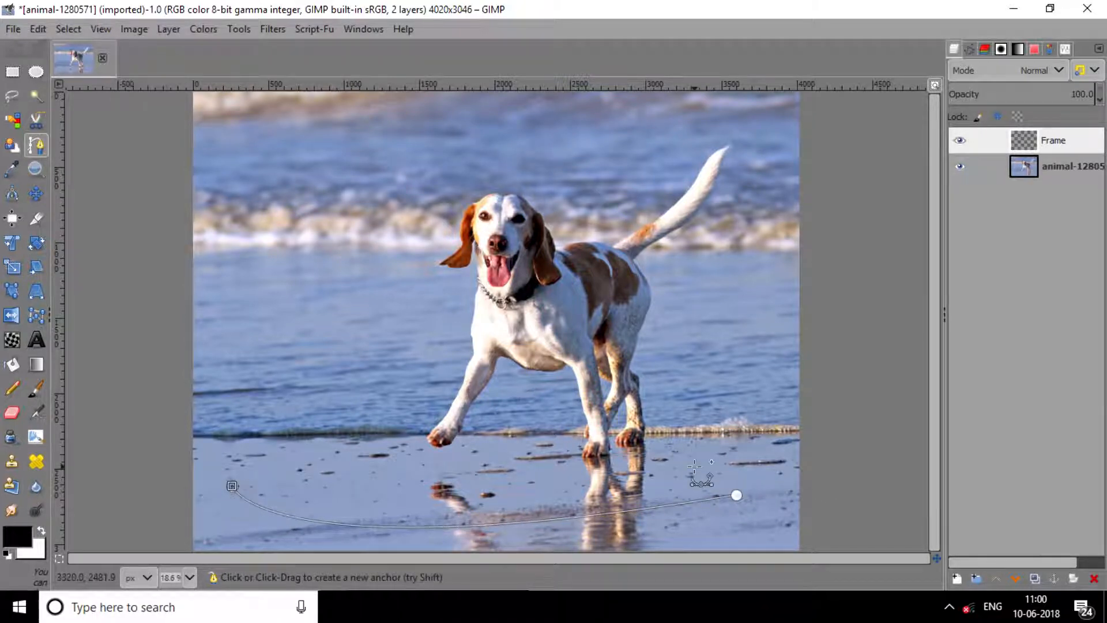
{"action": "left_click_drag", "start_coordinate": [736, 495], "coordinate": [861, 491]}
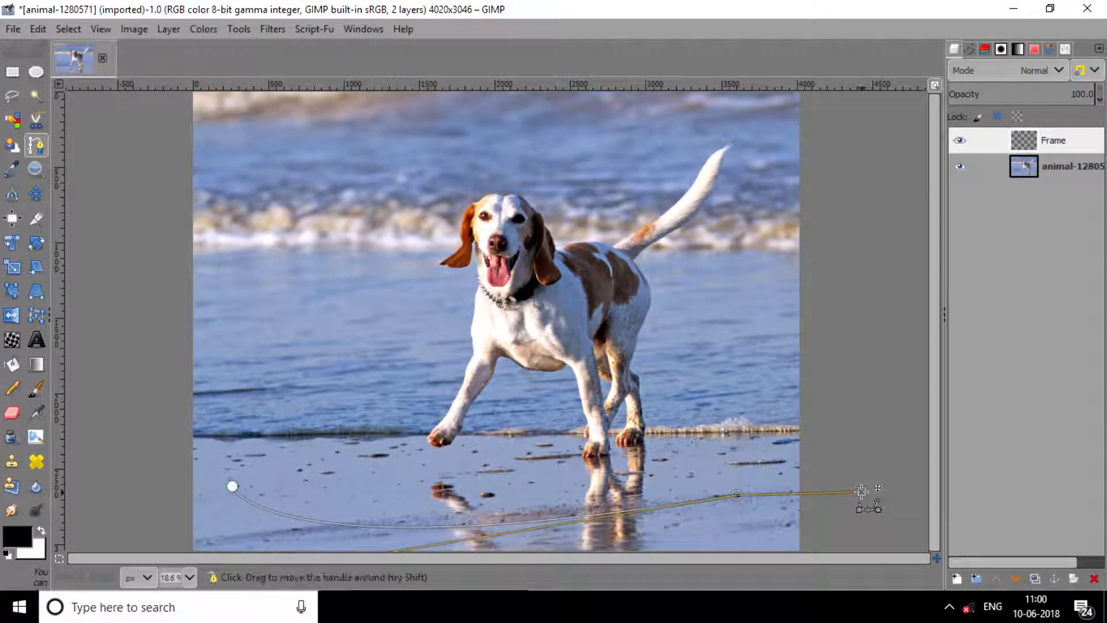
{"action": "left_click_drag", "start_coordinate": [861, 491], "coordinate": [737, 494]}
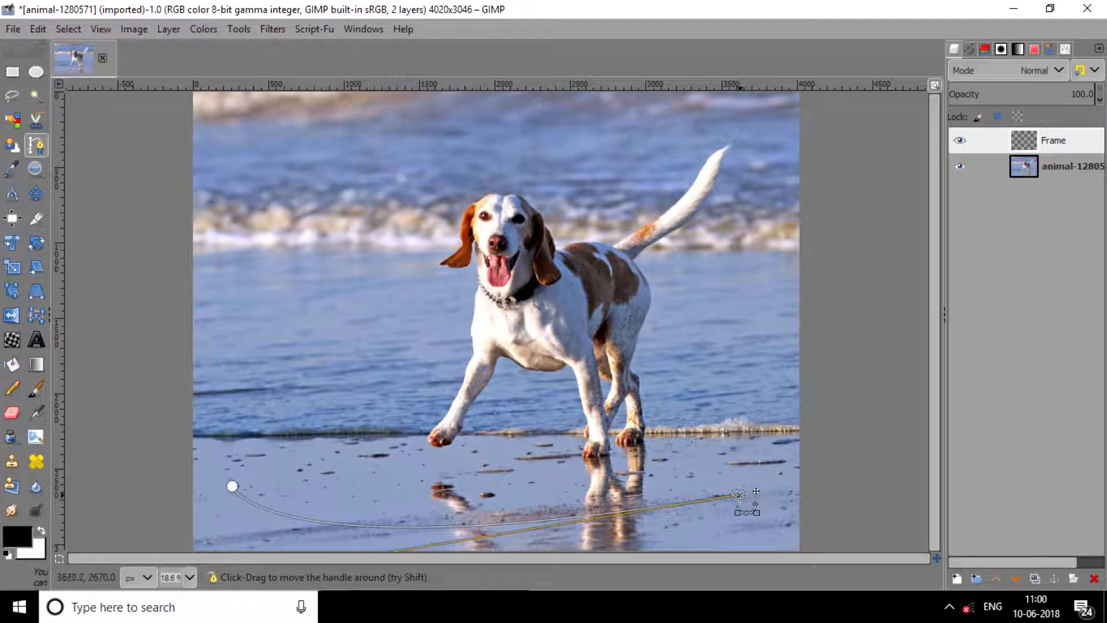
Step: Extend the path with two upper anchors at the dog's belly height and close it at the first anchor
{"action": "left_click", "coordinate": [684, 334]}
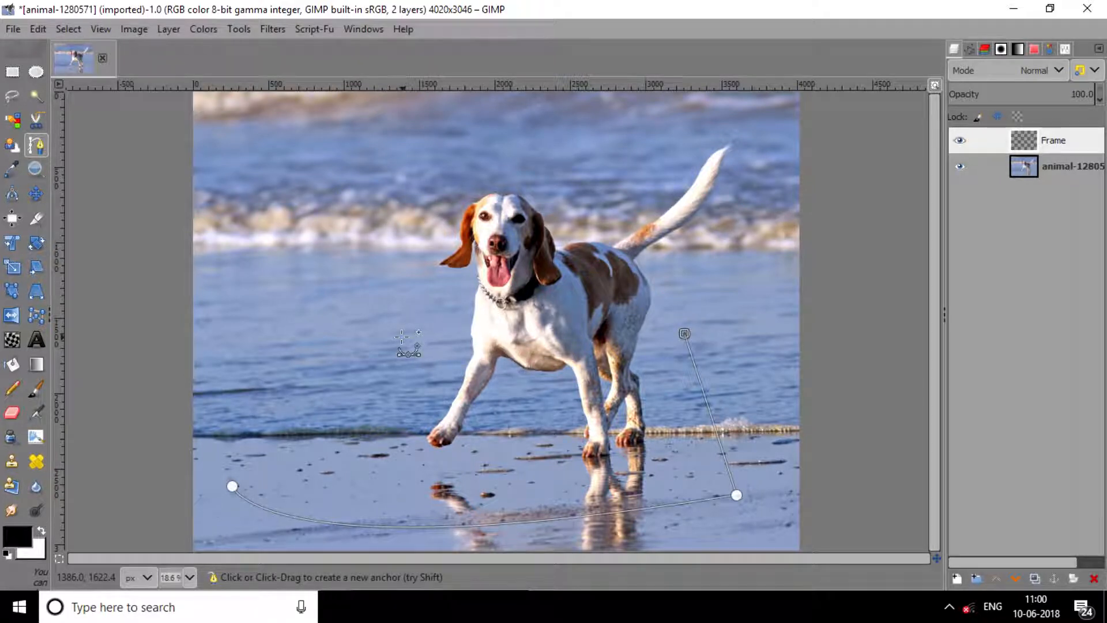
{"action": "left_click_drag", "start_coordinate": [402, 336], "coordinate": [373, 331]}
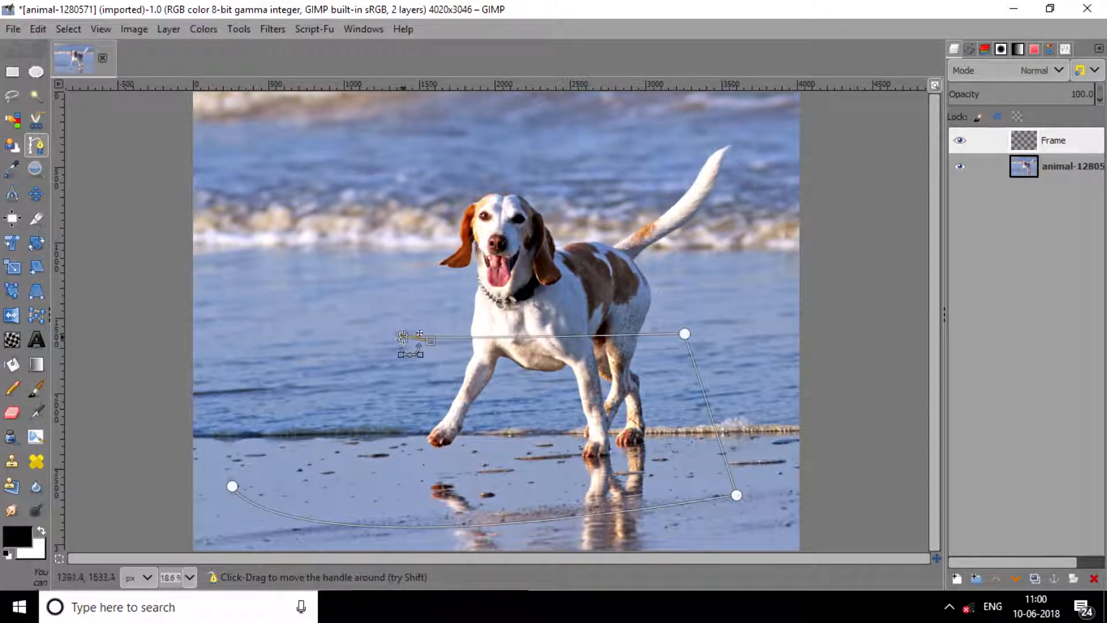
{"action": "left_click", "coordinate": [231, 485]}
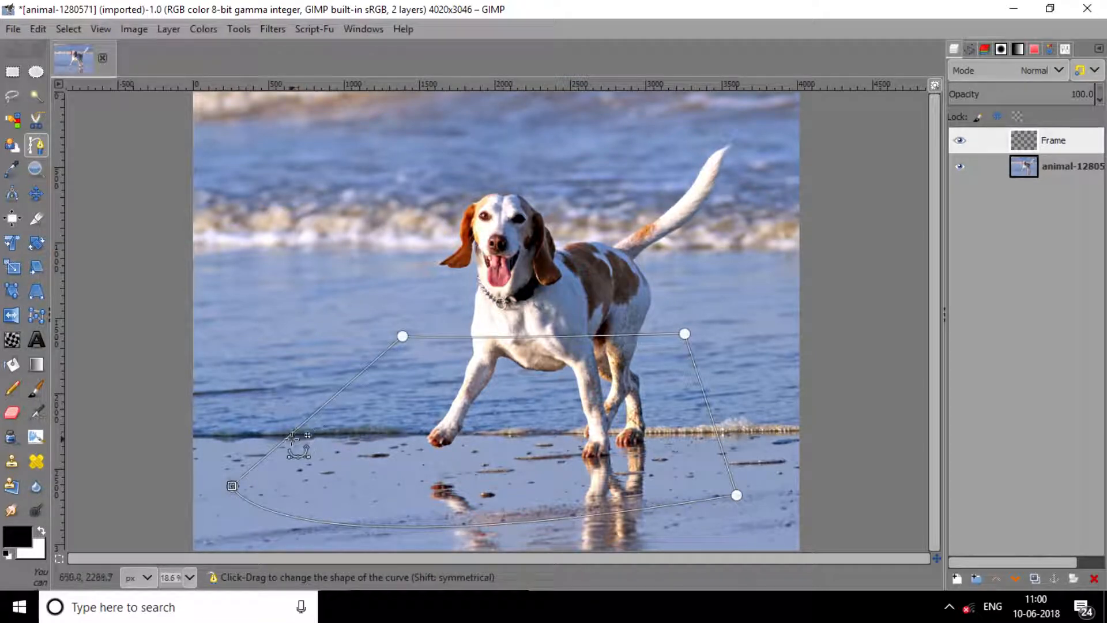
Step: Bend the path's slanted left side inward so it flows smoothly into the pointed lower corner
{"action": "left_click_drag", "start_coordinate": [294, 439], "coordinate": [317, 459]}
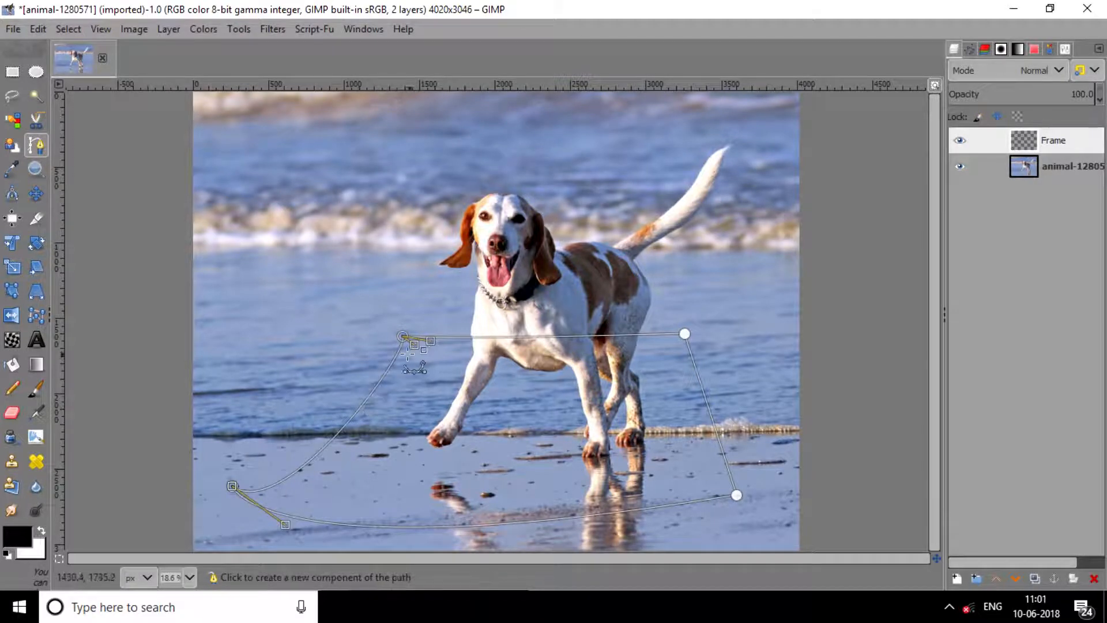
{"action": "left_click_drag", "start_coordinate": [414, 344], "coordinate": [370, 391]}
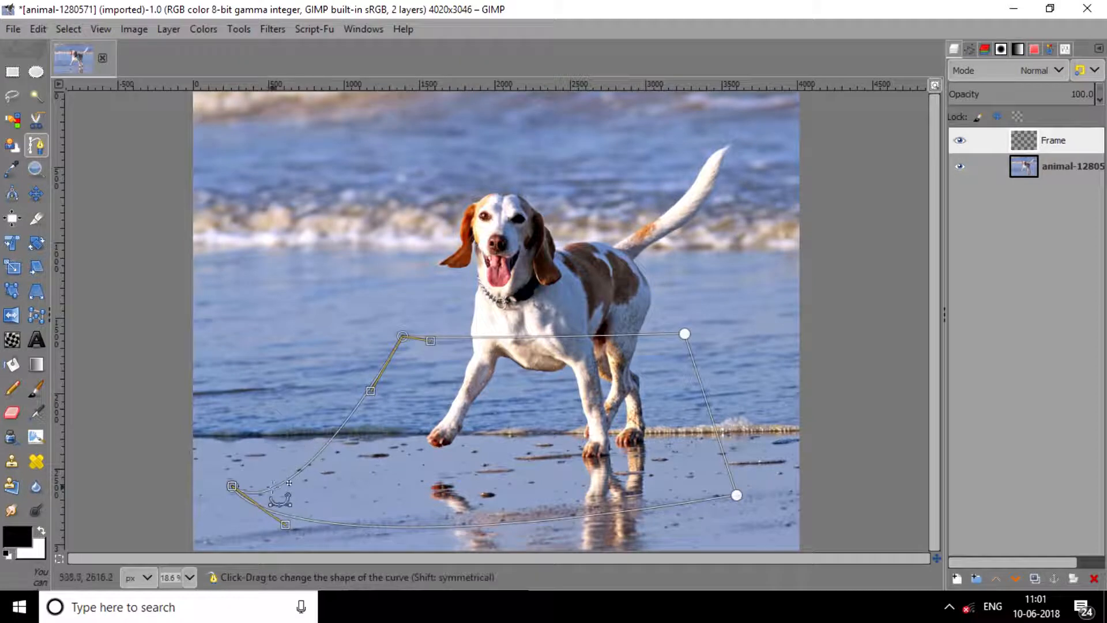
{"action": "left_click_drag", "start_coordinate": [267, 490], "coordinate": [271, 477]}
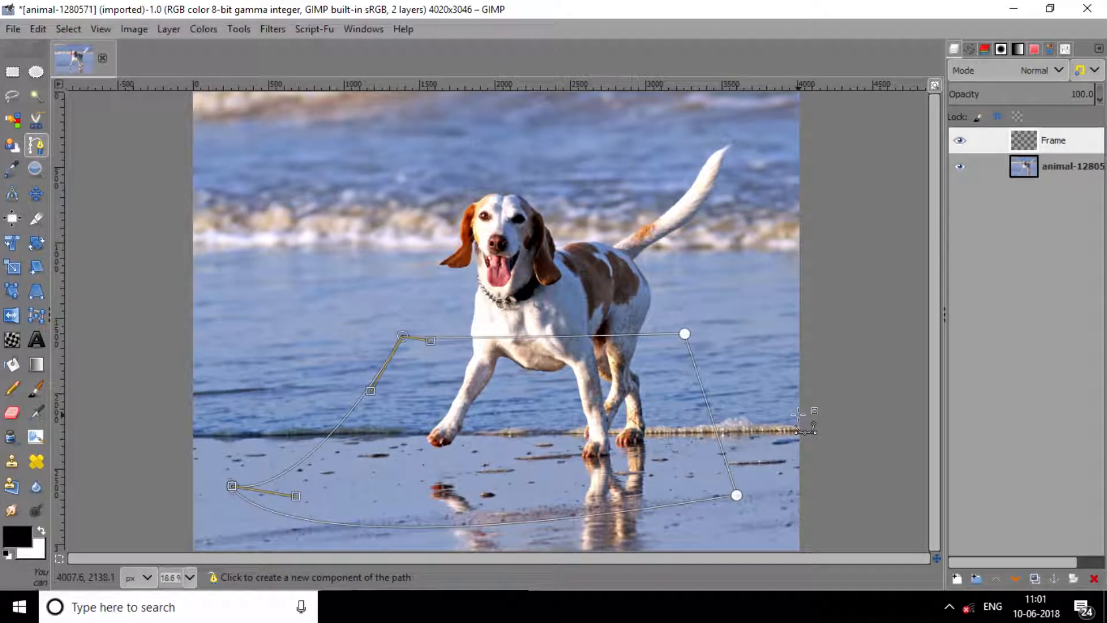
Step: Convert the closed path to a selection and fill it with the white background color on the Frame layer
{"action": "key", "text": "shift+v"}
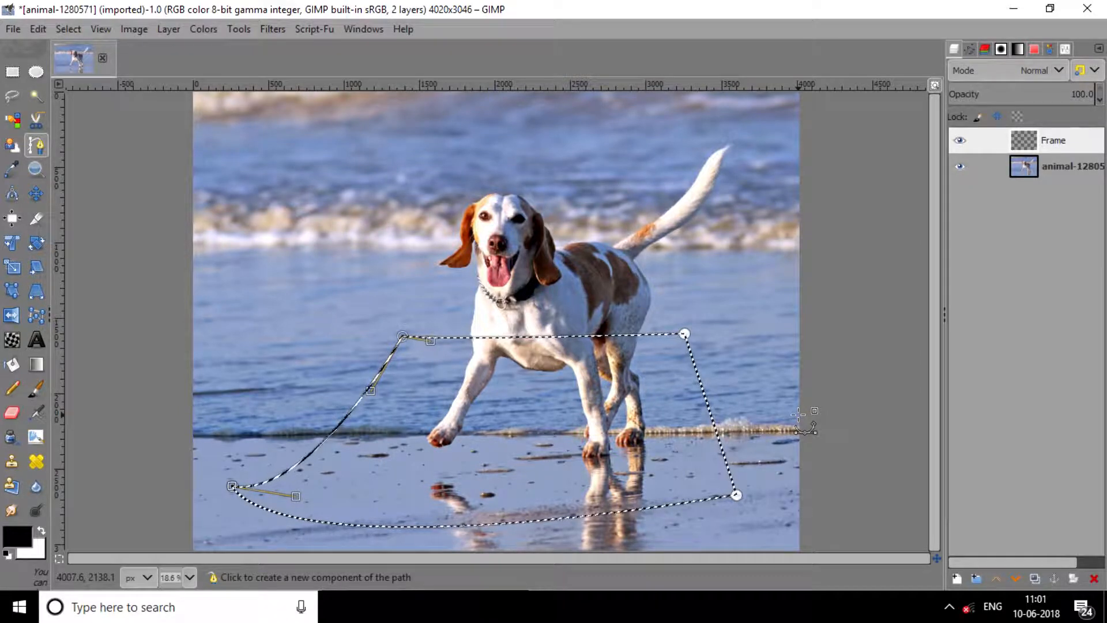
{"action": "key", "text": "ctrl+period"}
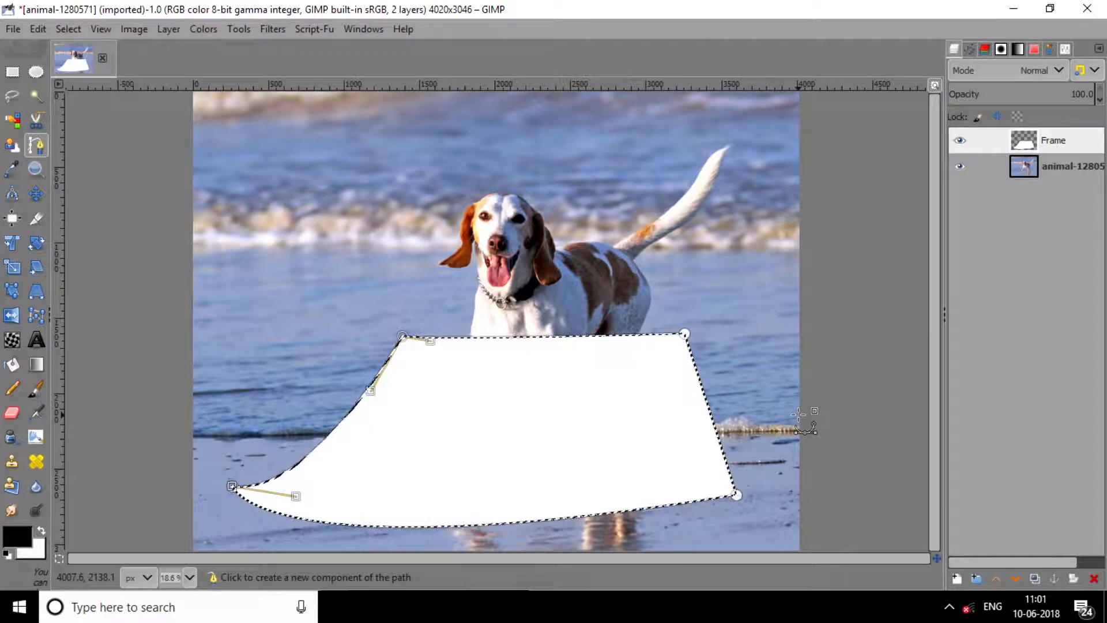
{"action": "key", "text": "m"}
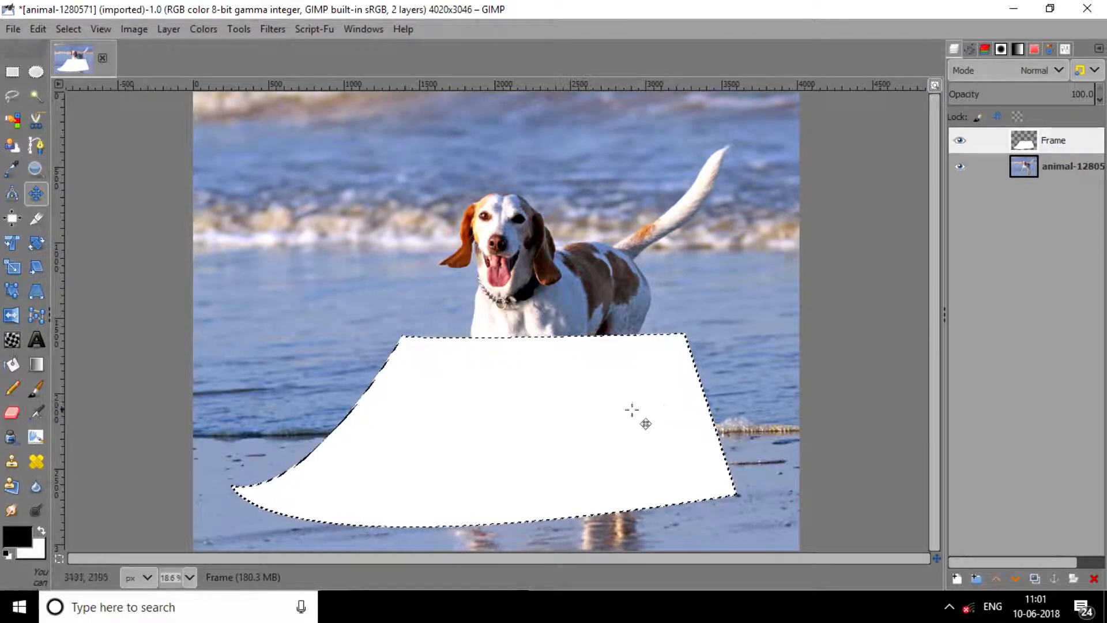
Step: Shrink the selection by 50 px and delete its white interior to leave a frame outline, clearing the selection
{"action": "right_click", "coordinate": [576, 401]}
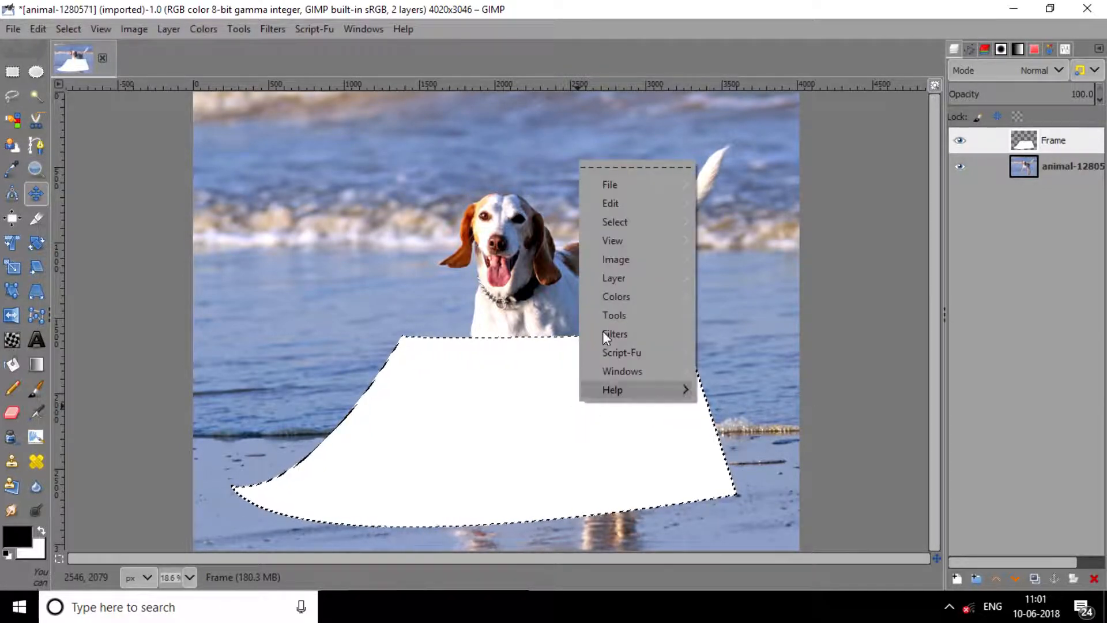
{"action": "mouse_move", "coordinate": [630, 226]}
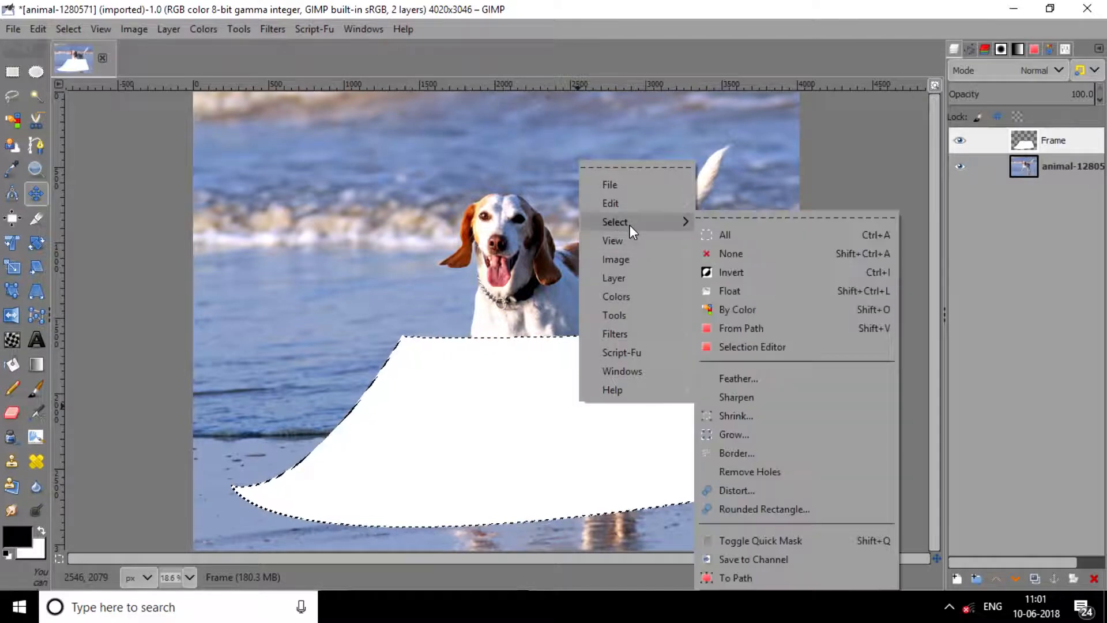
{"action": "left_click", "coordinate": [762, 412]}
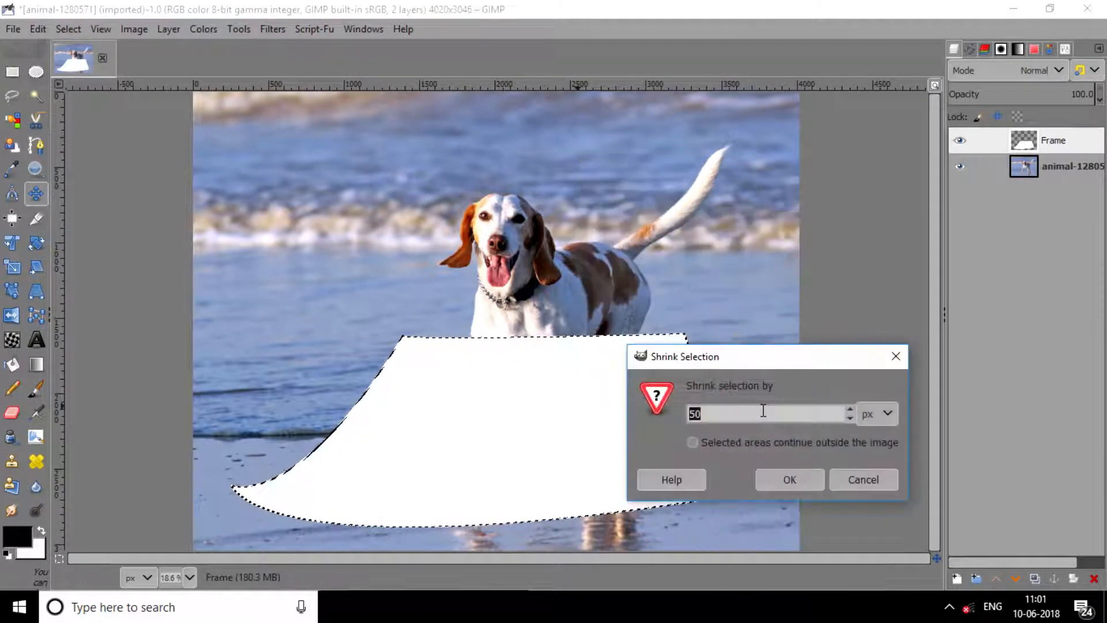
{"action": "left_click_drag", "start_coordinate": [795, 358], "coordinate": [771, 154]}
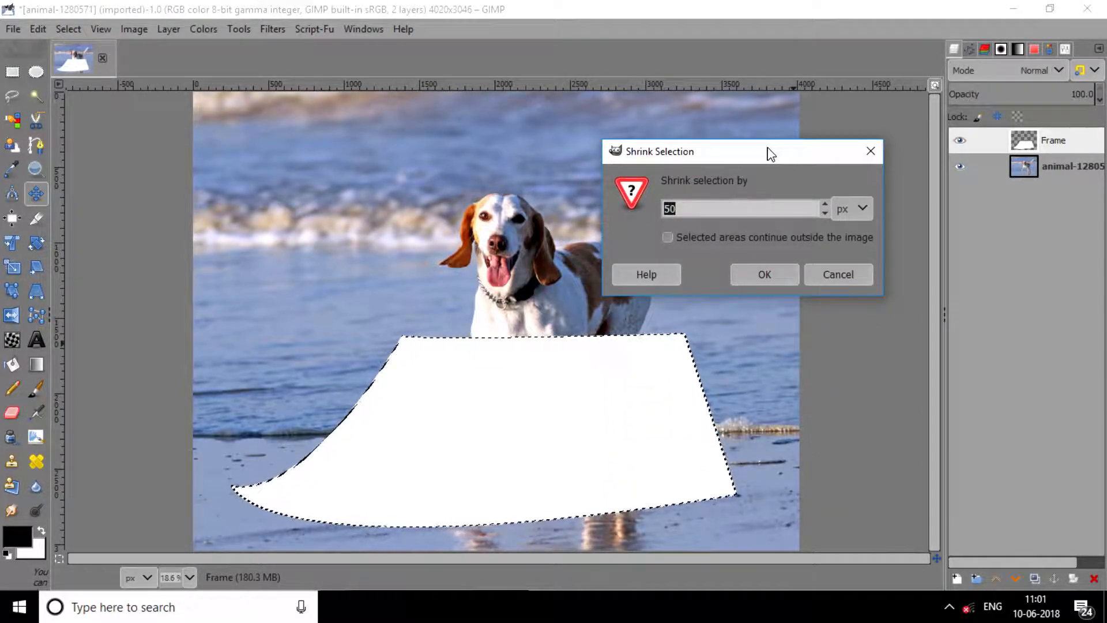
{"action": "left_click", "coordinate": [779, 272]}
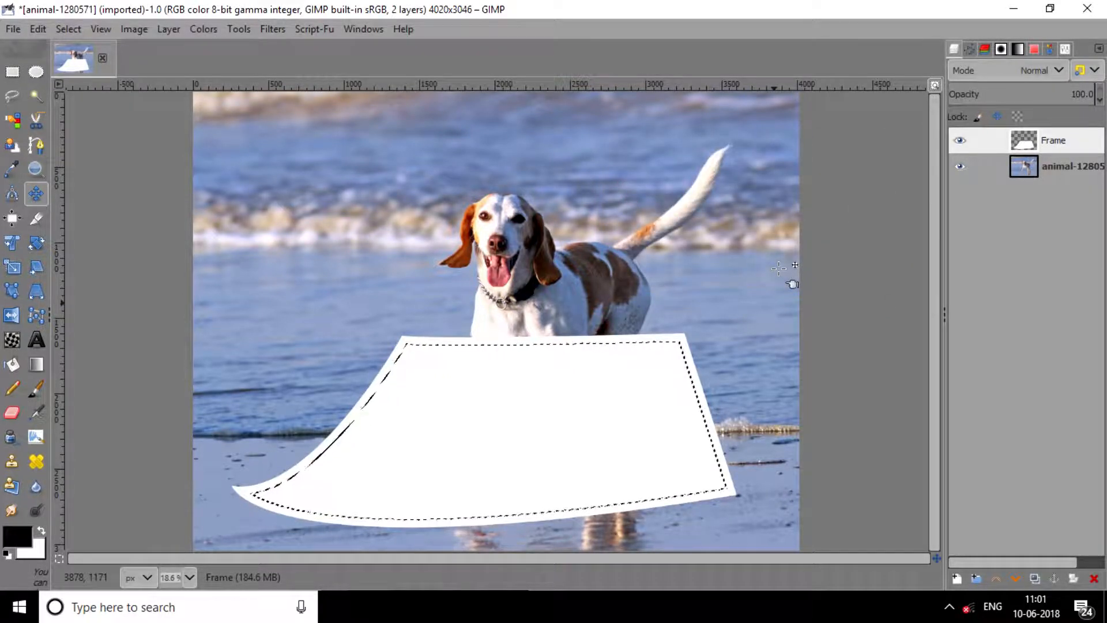
{"action": "key", "text": "Delete"}
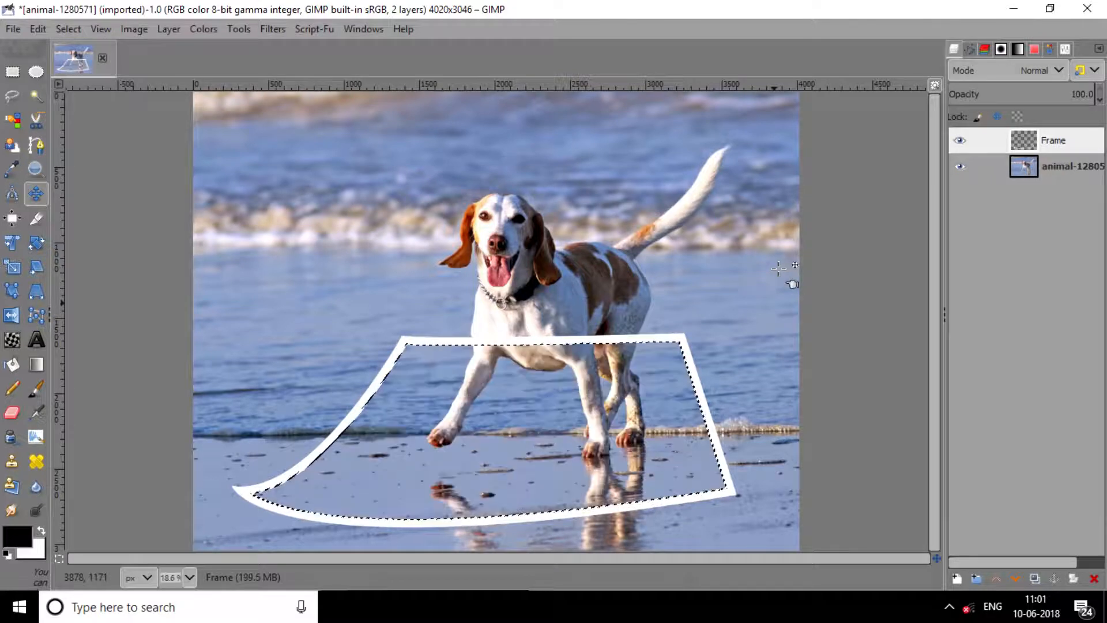
{"action": "key", "text": "ctrl+shift+a"}
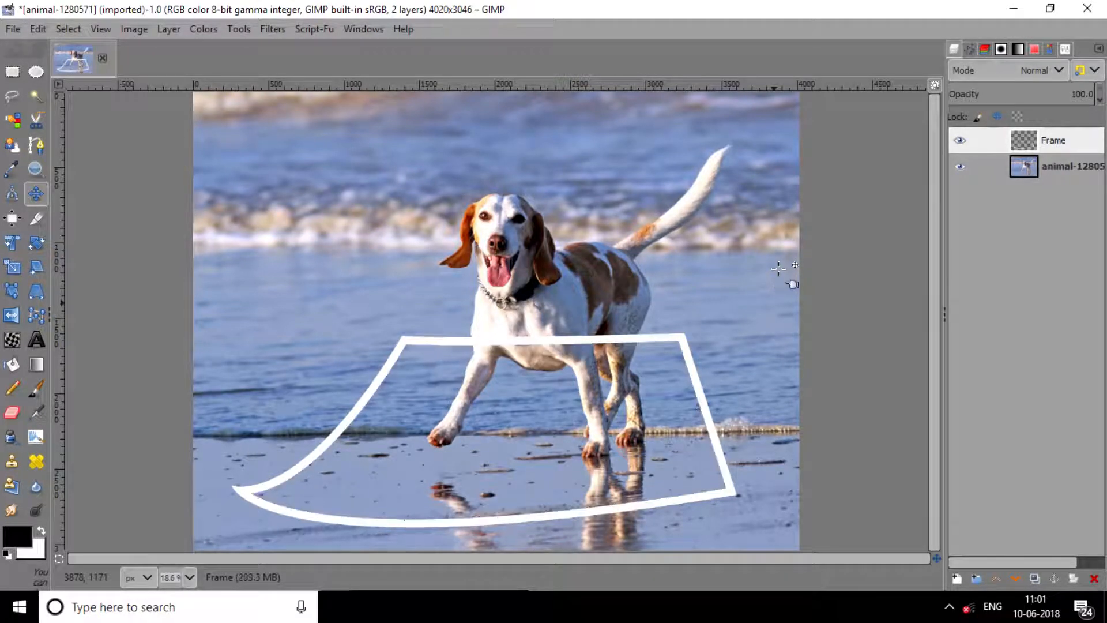
Step: Rotate the Frame layer slightly clockwise with Unified Transform and shift it down a little
{"action": "left_click", "coordinate": [12, 243]}
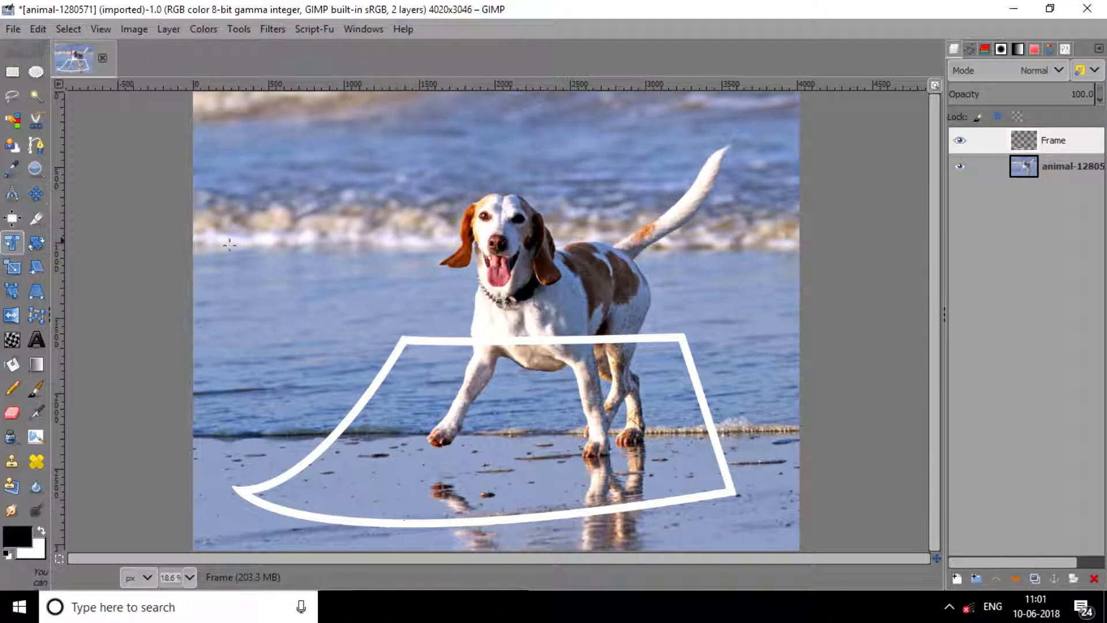
{"action": "left_click", "coordinate": [443, 340]}
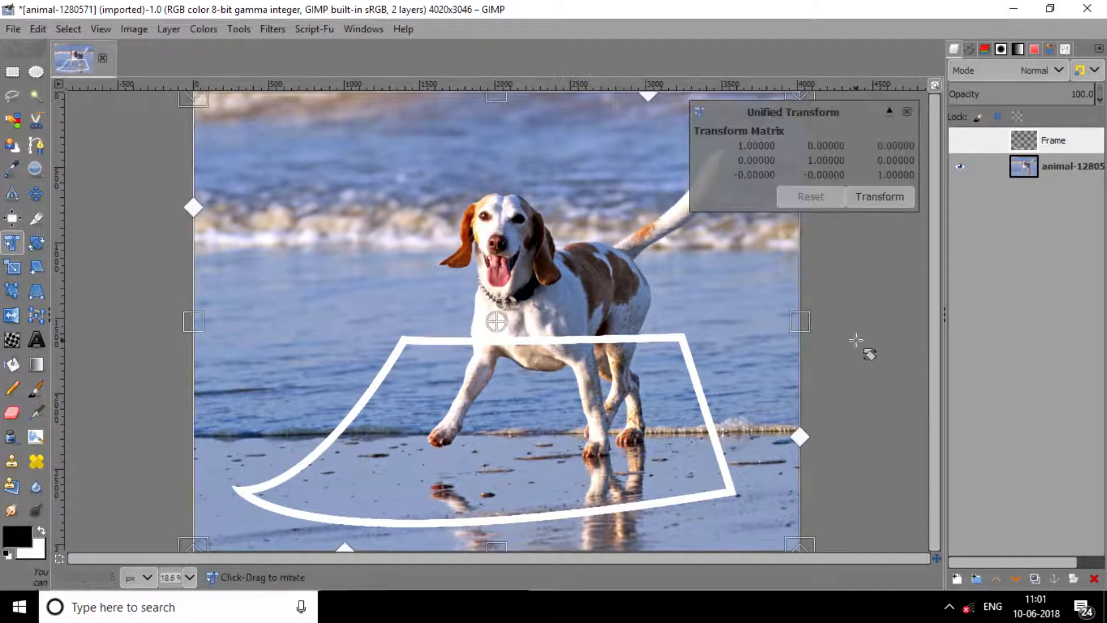
{"action": "left_click_drag", "start_coordinate": [857, 343], "coordinate": [871, 375]}
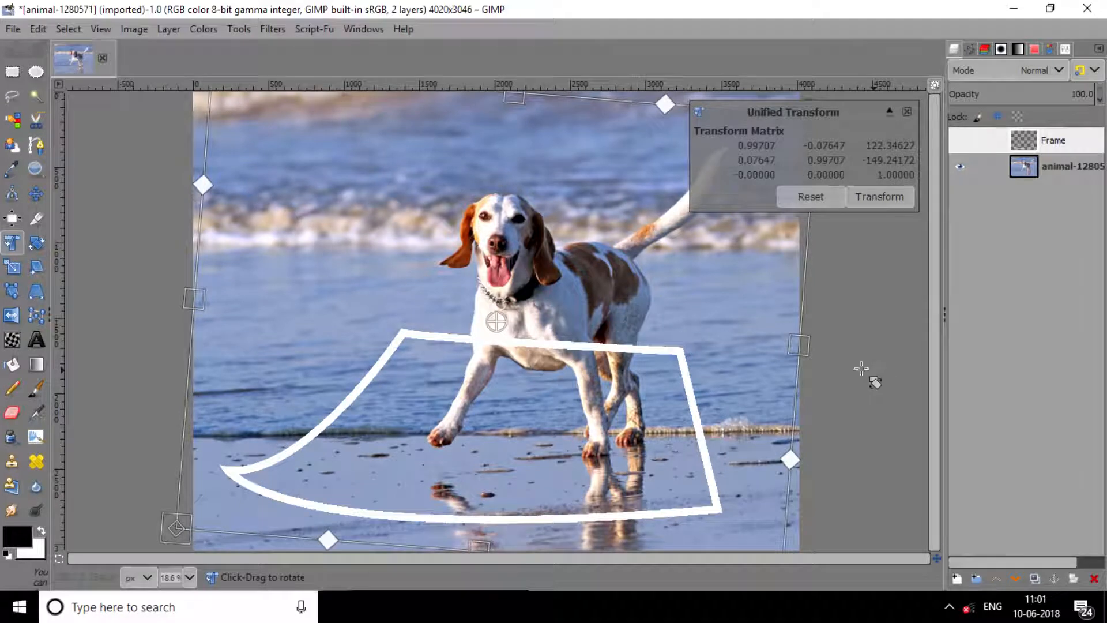
{"action": "left_click_drag", "start_coordinate": [597, 337], "coordinate": [600, 345]}
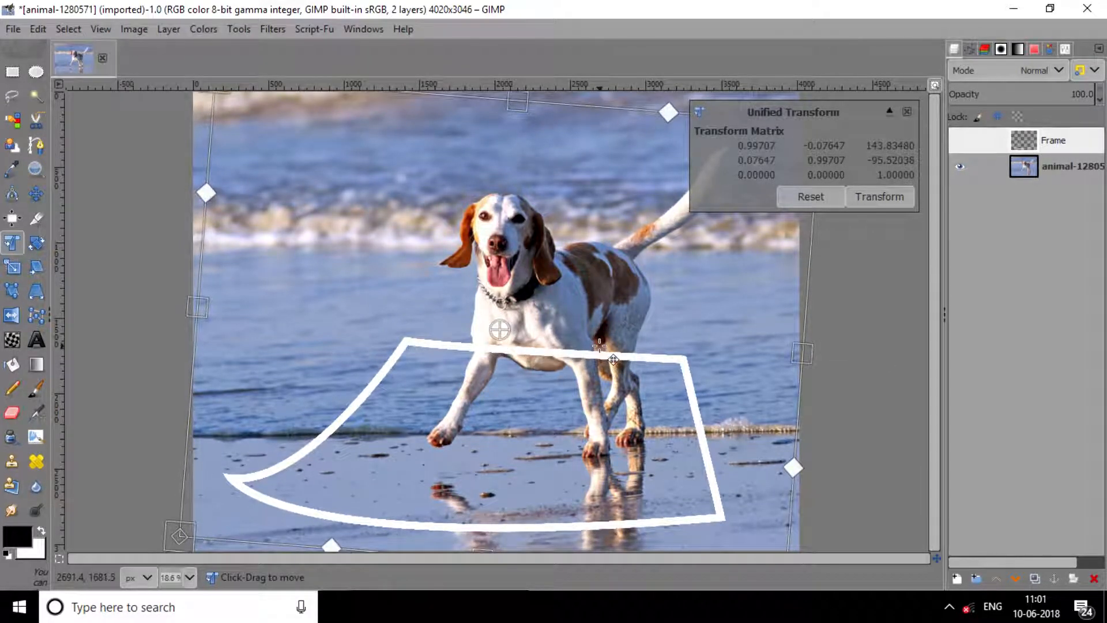
Step: Enlarge the frame slightly in width and height, nudge it into place around the dog's legs, and apply the transform
{"action": "left_click_drag", "start_coordinate": [813, 354], "coordinate": [837, 354]}
{"action": "left_click_drag", "start_coordinate": [764, 352], "coordinate": [746, 351]}
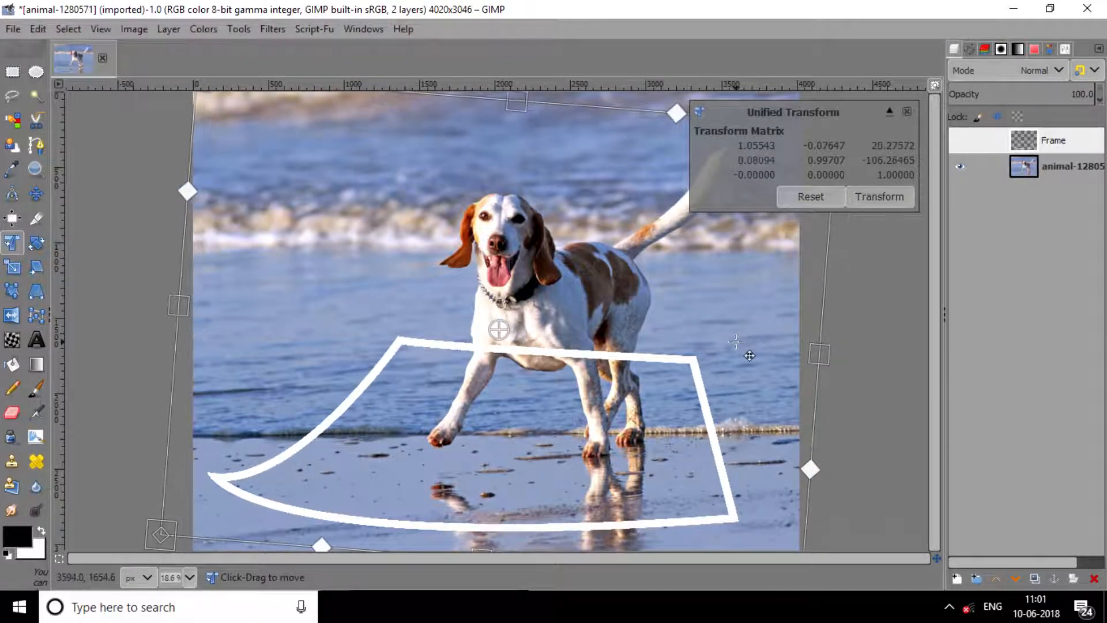
{"action": "left_click_drag", "start_coordinate": [526, 106], "coordinate": [517, 73]}
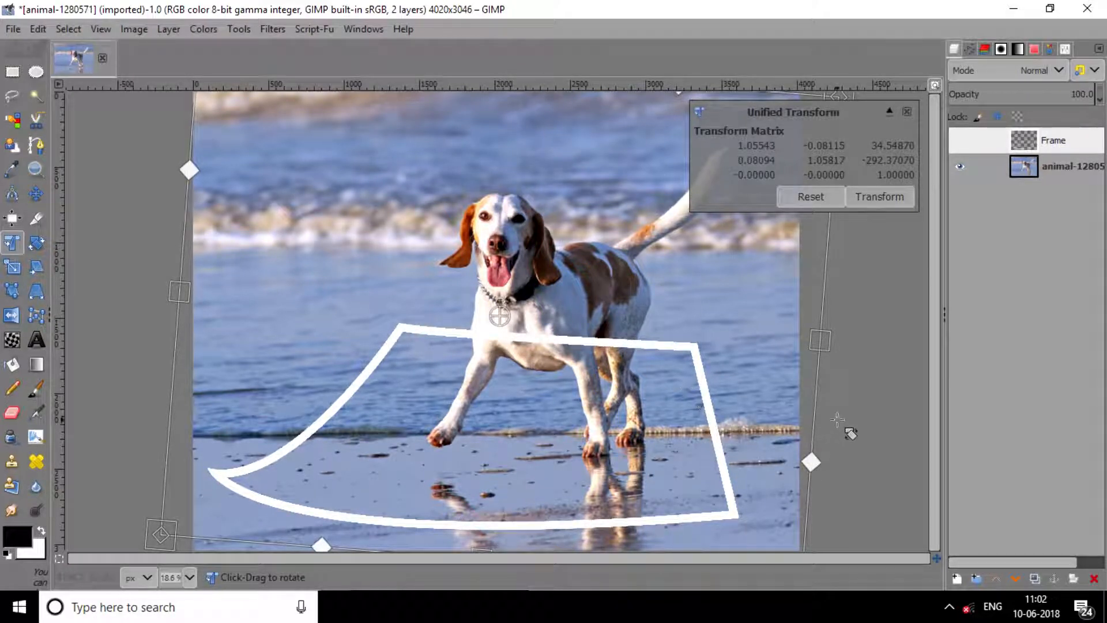
{"action": "left_click_drag", "start_coordinate": [760, 390], "coordinate": [766, 389]}
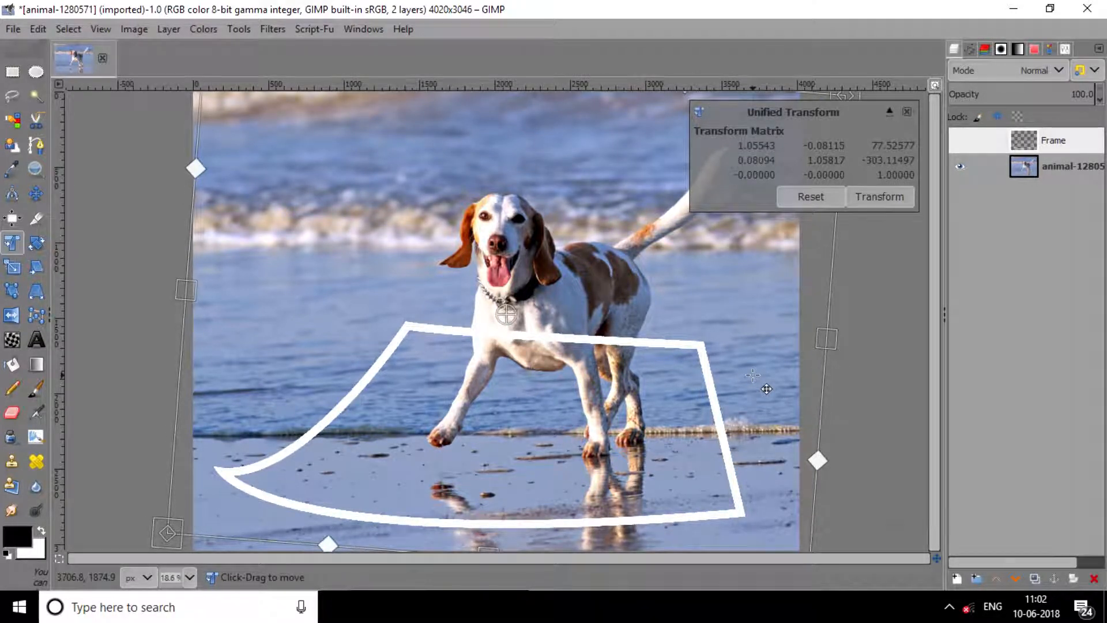
{"action": "left_click", "coordinate": [872, 204]}
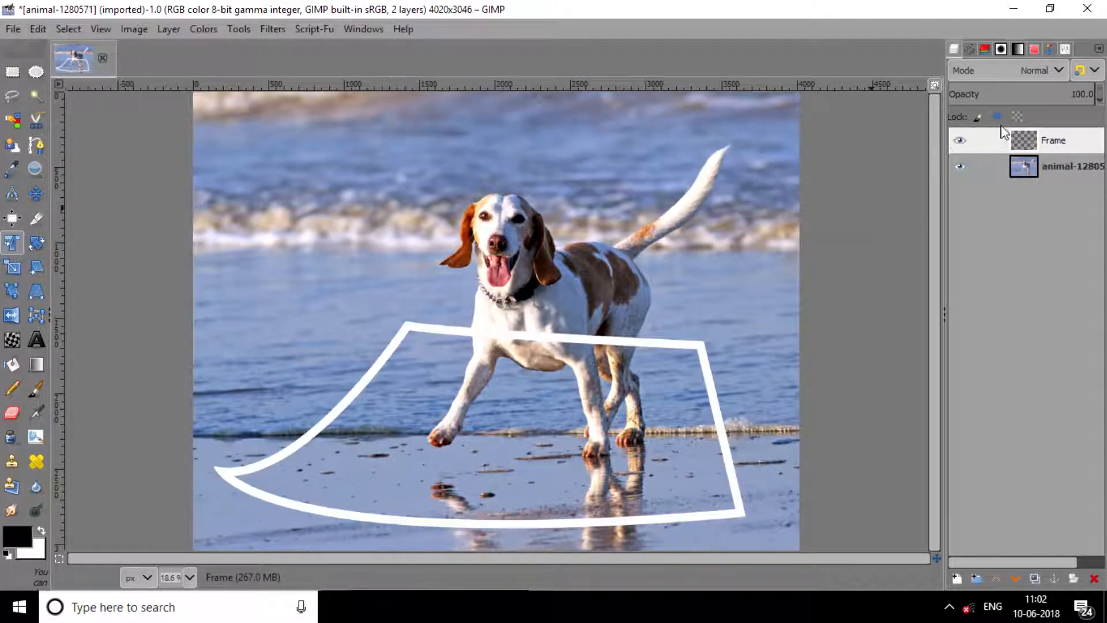
Step: Duplicate the dog photo layer below the Frame layer and hide the original
{"action": "left_click", "coordinate": [1031, 168]}
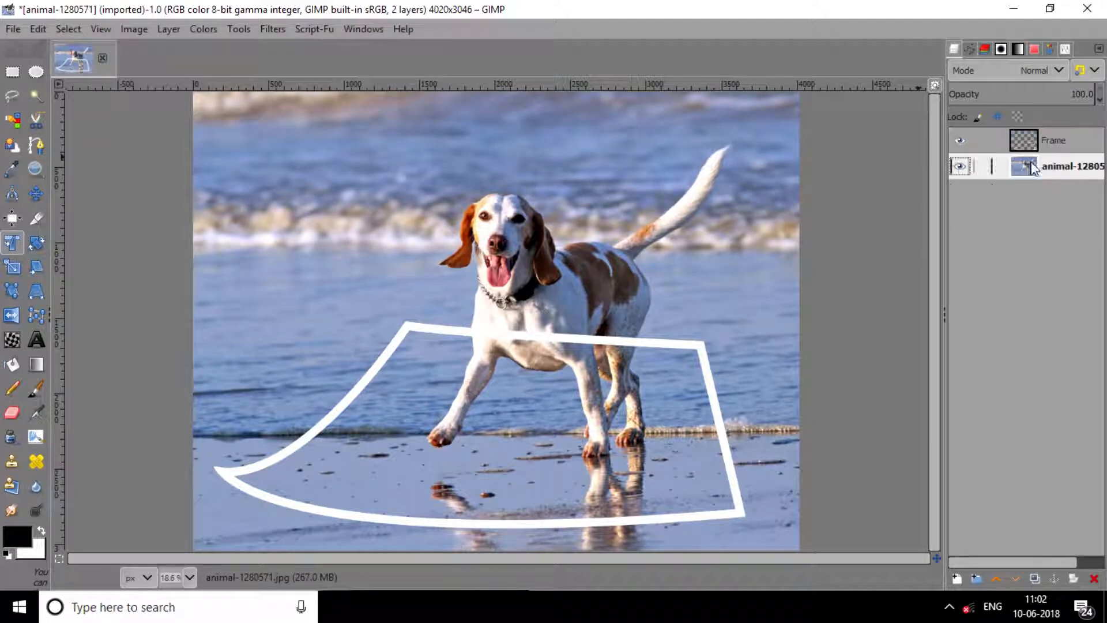
{"action": "left_click", "coordinate": [1035, 572]}
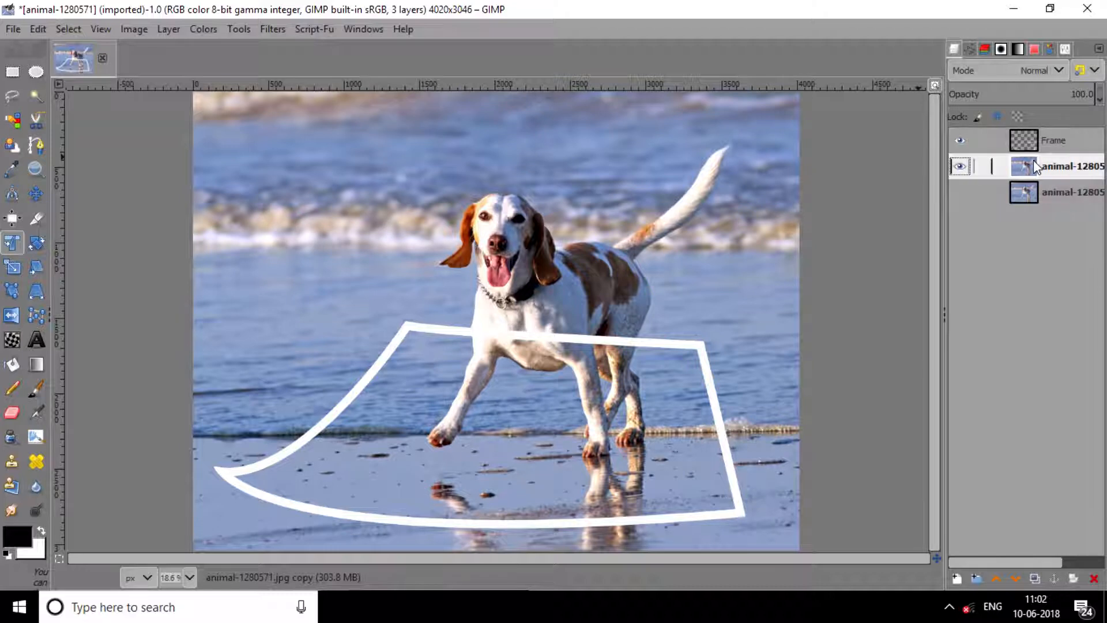
Step: Start a path where the frame's upper edge meets the dog's hind leg and trace up the thigh's outer edge
{"action": "left_click", "coordinate": [40, 143]}
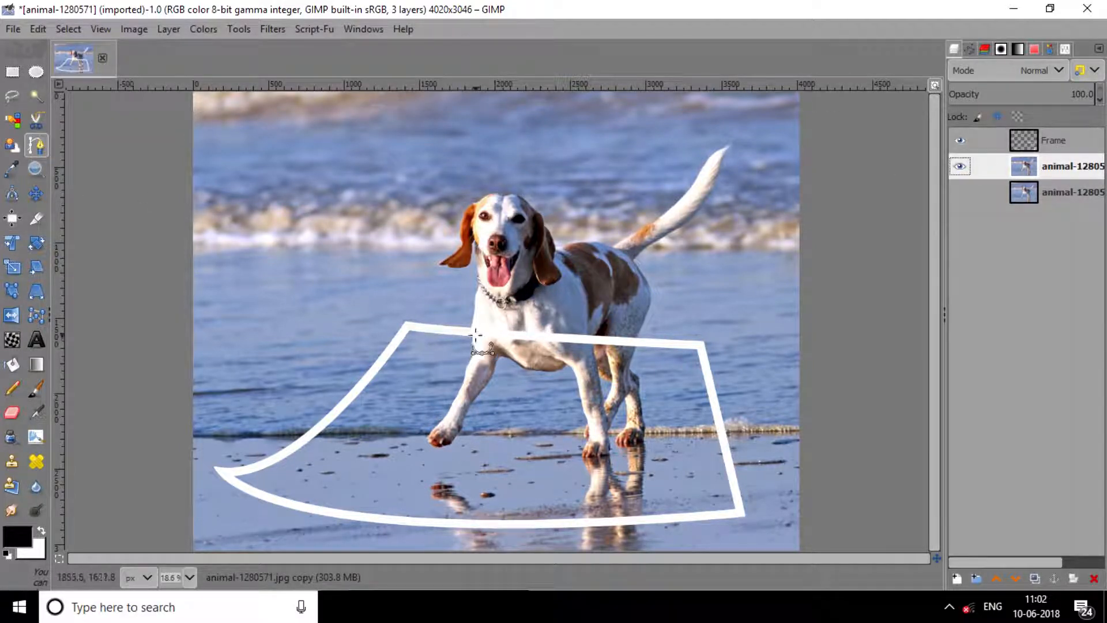
{"action": "scroll", "coordinate": [642, 342], "scroll_direction": "up", "scroll_amount": 5}
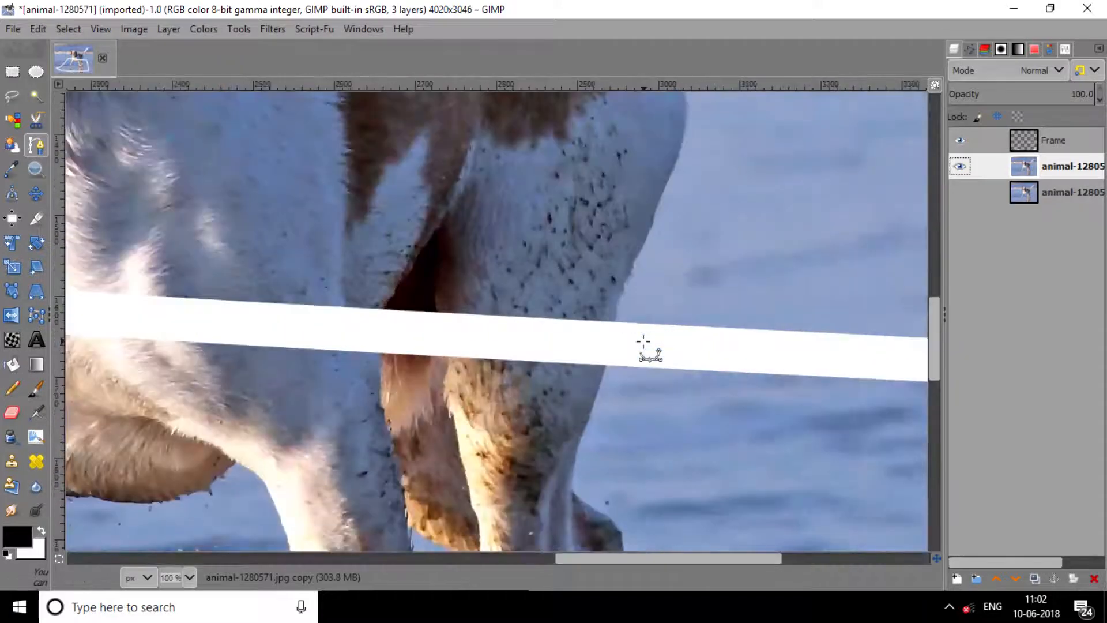
{"action": "scroll", "coordinate": [620, 336], "scroll_direction": "up", "scroll_amount": 2}
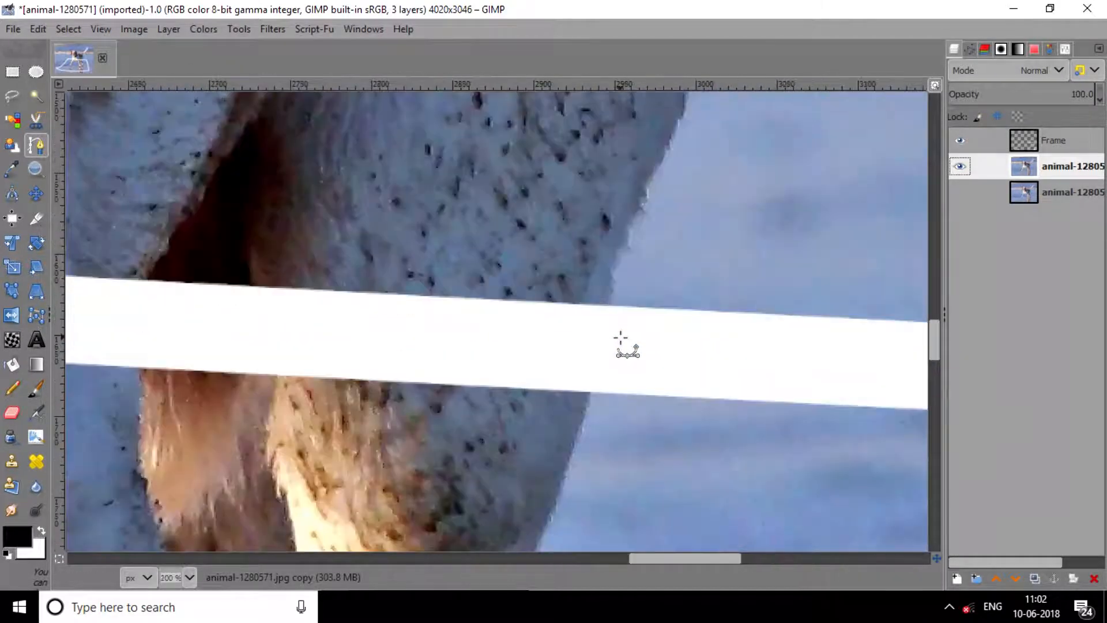
{"action": "left_click", "coordinate": [609, 310]}
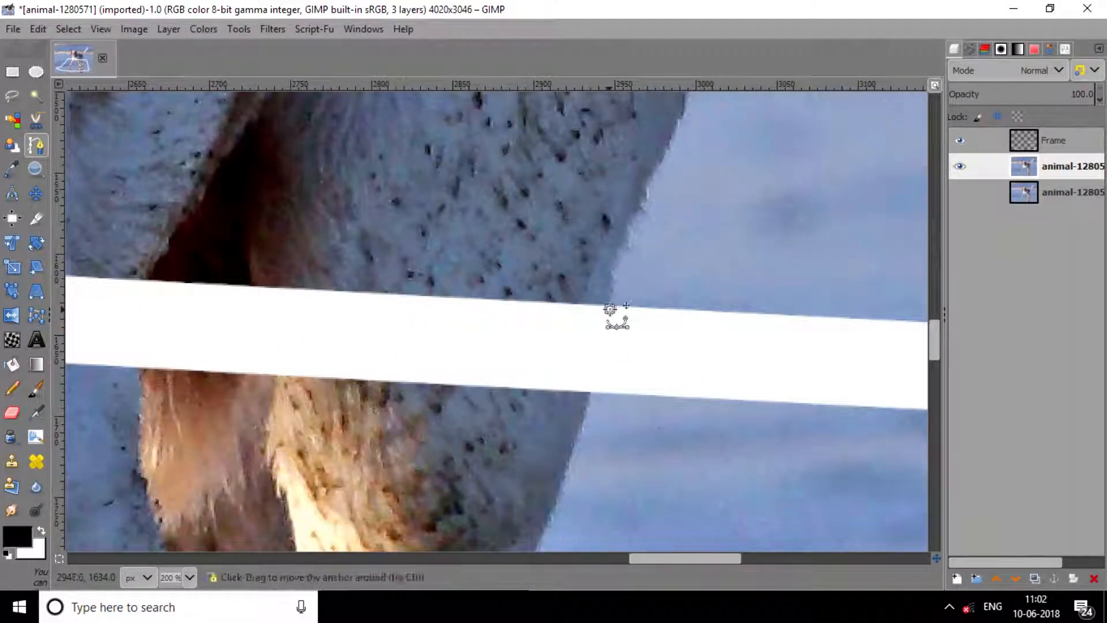
{"action": "scroll", "coordinate": [736, 297], "scroll_direction": "up", "scroll_amount": 4}
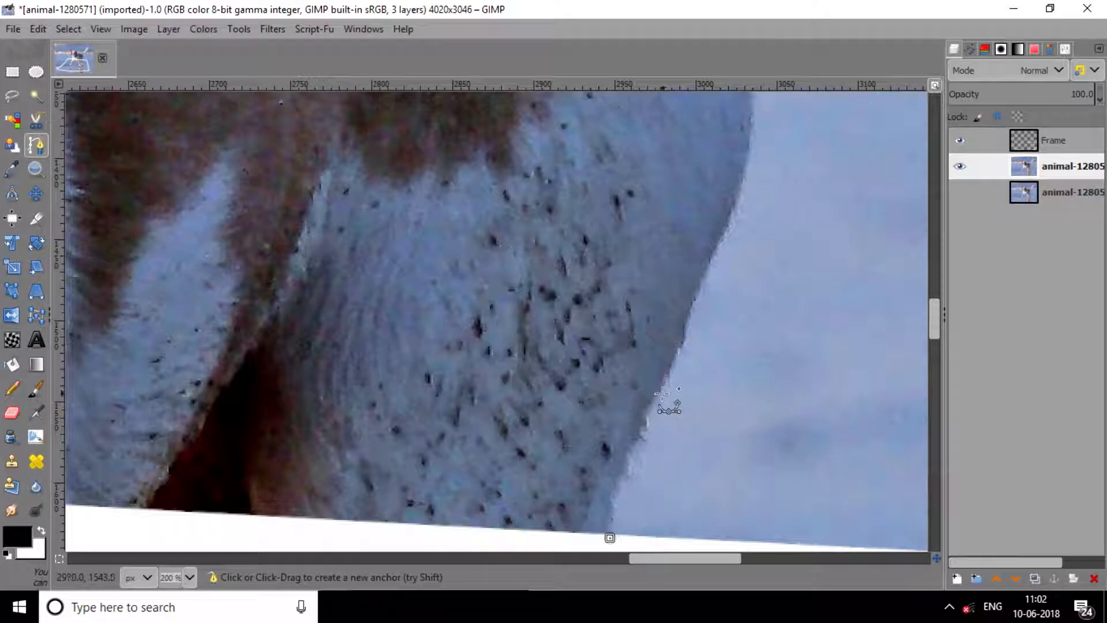
{"action": "left_click_drag", "start_coordinate": [661, 394], "coordinate": [686, 318]}
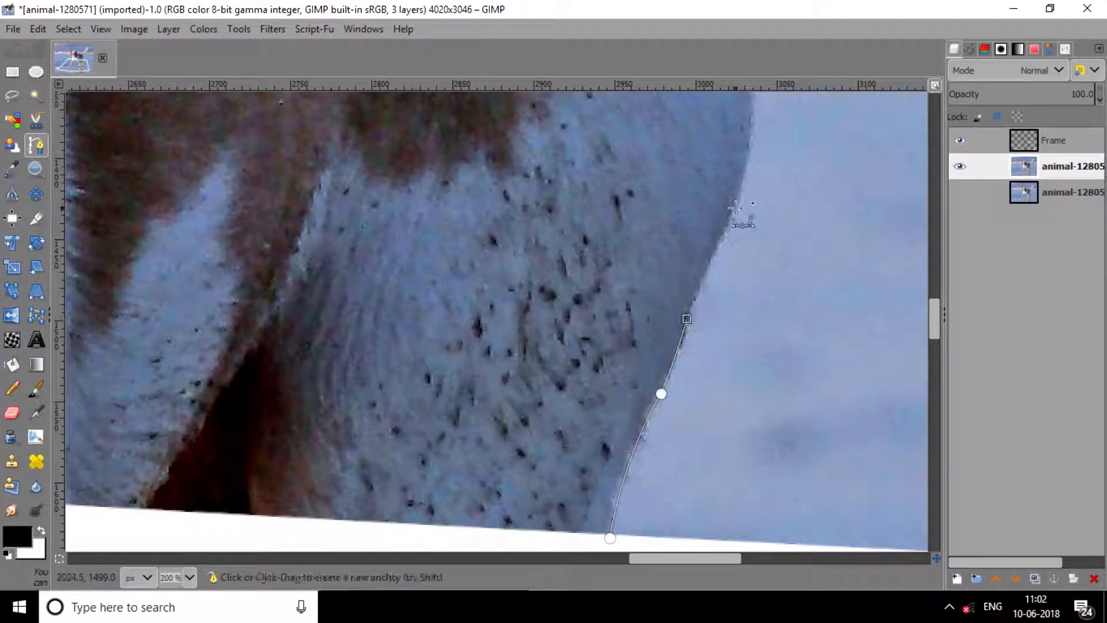
{"action": "left_click_drag", "start_coordinate": [728, 225], "coordinate": [778, 313]}
Step: Continue the path around the dog's rump up to the underside of the tail base
{"action": "scroll", "coordinate": [773, 301], "scroll_direction": "up", "scroll_amount": 2}
{"action": "scroll", "coordinate": [692, 236], "scroll_direction": "up", "scroll_amount": 2}
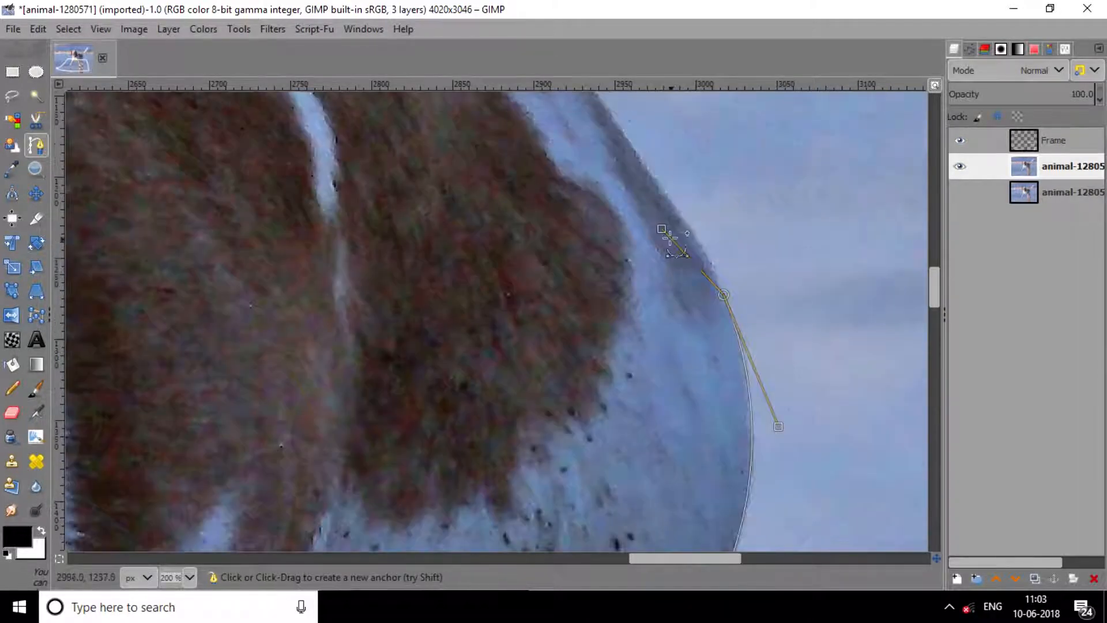
{"action": "scroll", "coordinate": [700, 243], "scroll_direction": "up", "scroll_amount": 2}
{"action": "left_click", "coordinate": [664, 305]}
{"action": "left_click_drag", "start_coordinate": [557, 160], "coordinate": [533, 139]}
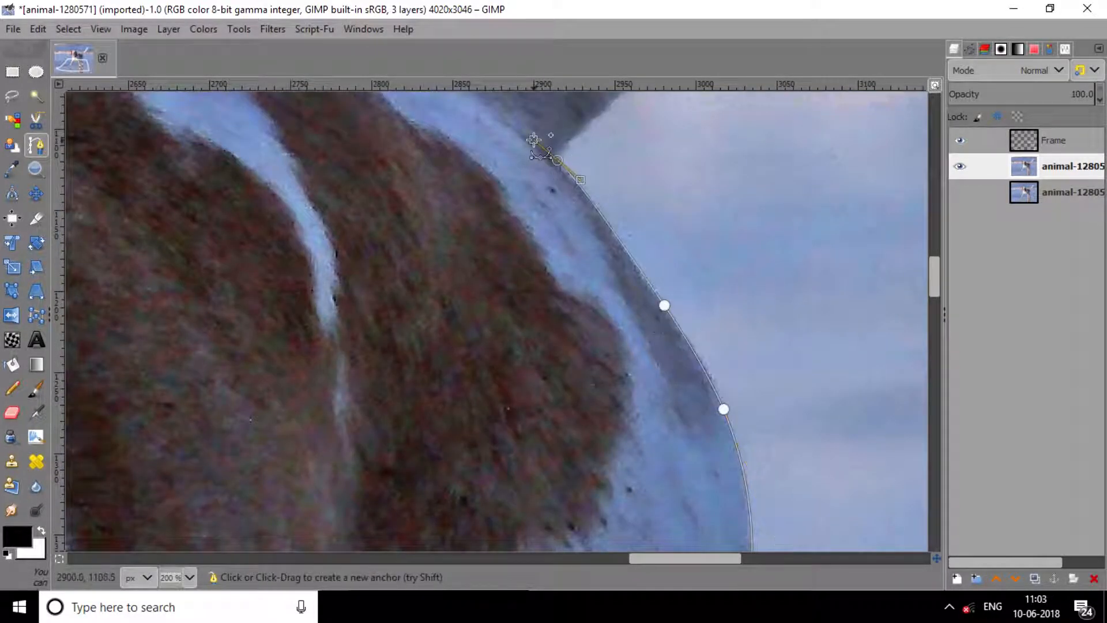
Step: Trace the path along the lower part of the tail's underside with curved anchors
{"action": "scroll", "coordinate": [766, 227], "scroll_direction": "up", "scroll_amount": 4}
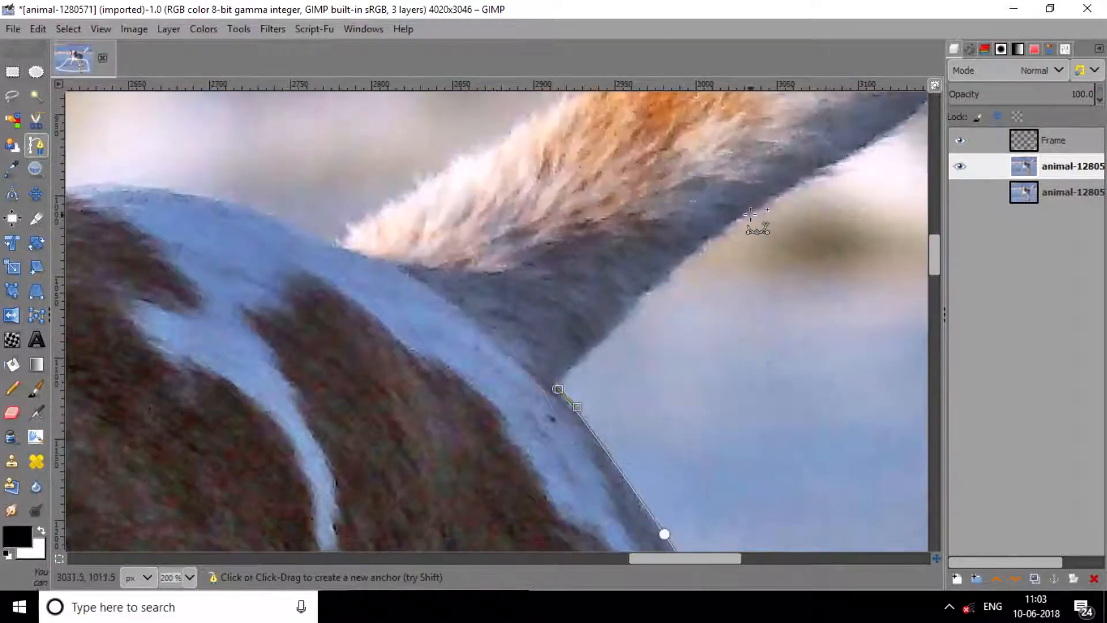
{"action": "left_click_drag", "start_coordinate": [749, 215], "coordinate": [793, 183]}
{"action": "scroll", "coordinate": [793, 183], "scroll_direction": "right", "scroll_amount": 4}
{"action": "scroll", "coordinate": [736, 254], "scroll_direction": "up", "scroll_amount": 2}
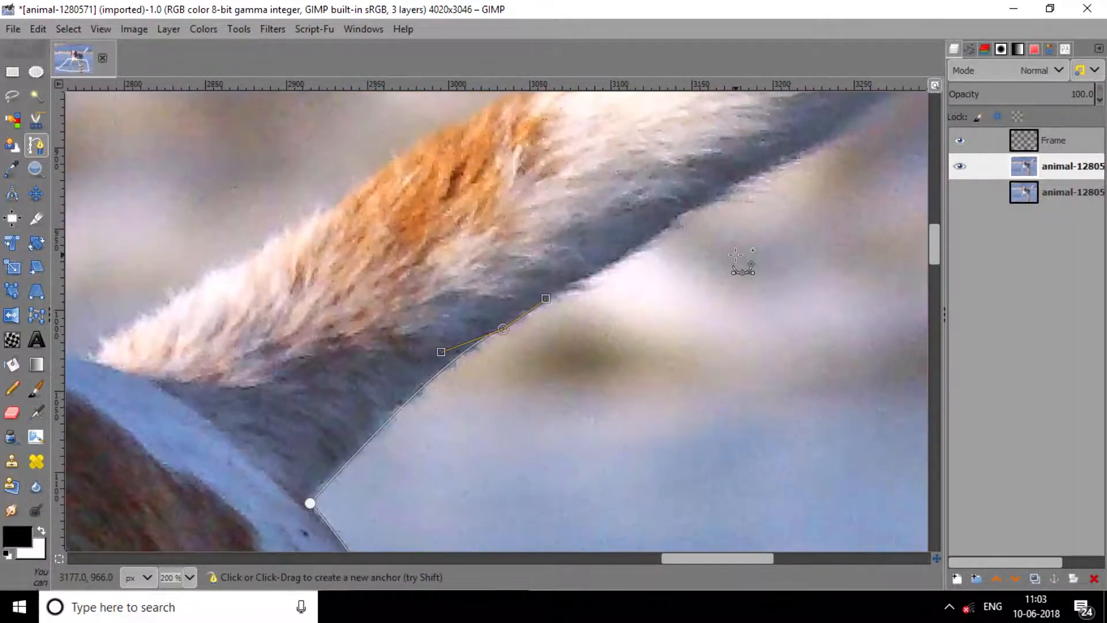
{"action": "left_click_drag", "start_coordinate": [682, 214], "coordinate": [721, 194]}
{"action": "left_click_drag", "start_coordinate": [733, 558], "coordinate": [772, 562]}
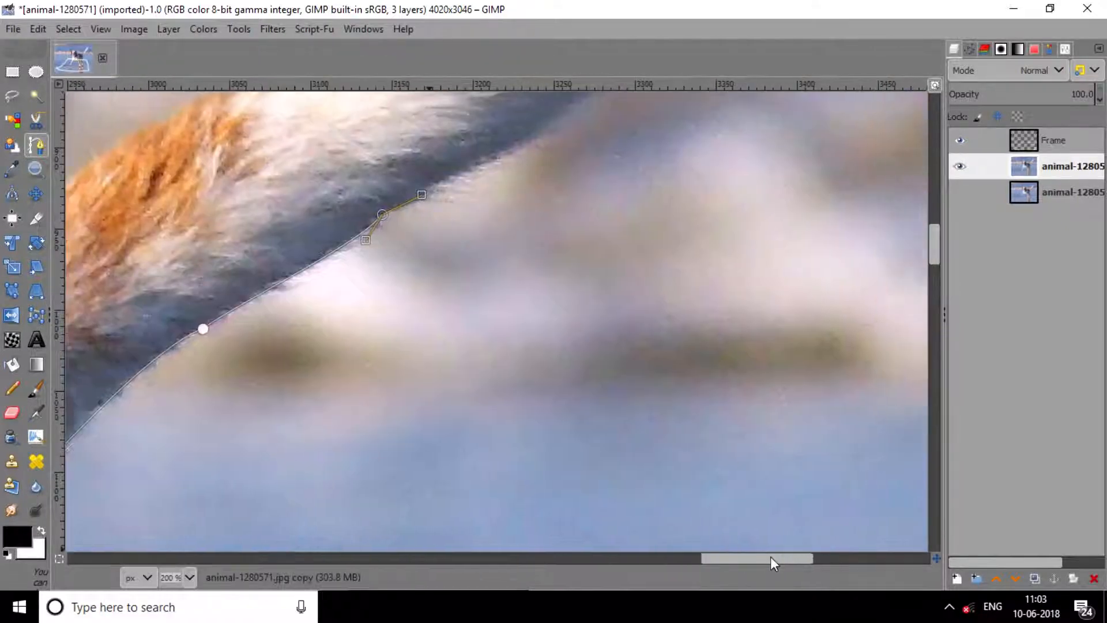
Step: Extend the path along the rest of the tail's underside towards its white tip
{"action": "scroll", "coordinate": [648, 292], "scroll_direction": "up", "scroll_amount": 4}
{"action": "left_click_drag", "start_coordinate": [567, 352], "coordinate": [662, 321]}
{"action": "left_click_drag", "start_coordinate": [661, 321], "coordinate": [633, 285]}
{"action": "scroll", "coordinate": [672, 260], "scroll_direction": "down", "scroll_amount": 2}
{"action": "scroll", "coordinate": [739, 245], "scroll_direction": "up", "scroll_amount": 1}
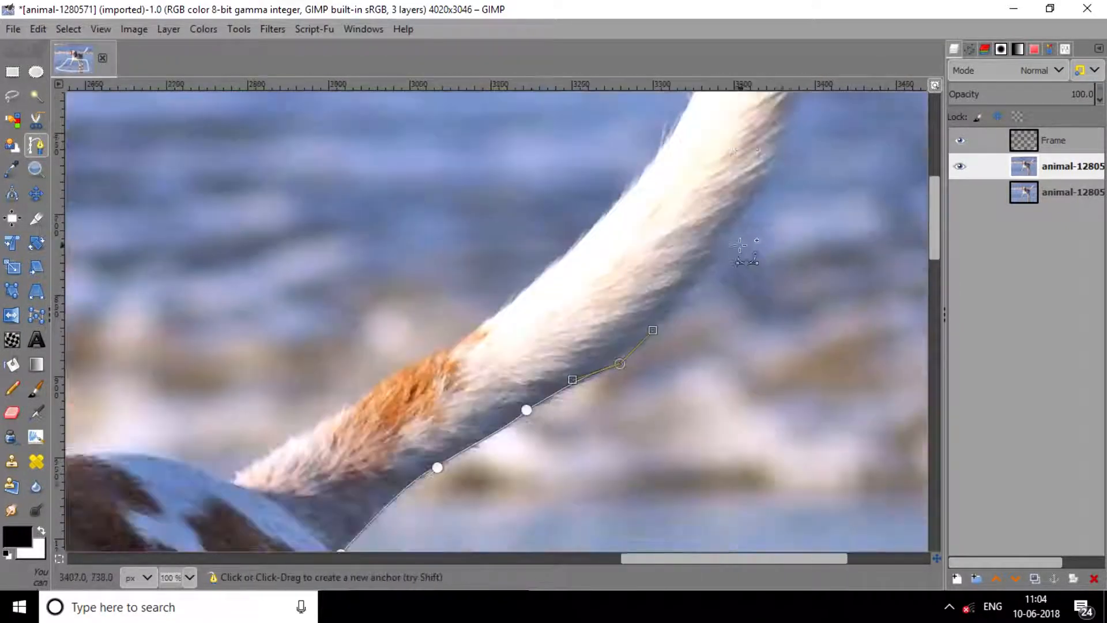
{"action": "scroll", "coordinate": [741, 246], "scroll_direction": "up", "scroll_amount": 2}
{"action": "left_click_drag", "start_coordinate": [668, 433], "coordinate": [689, 402]}
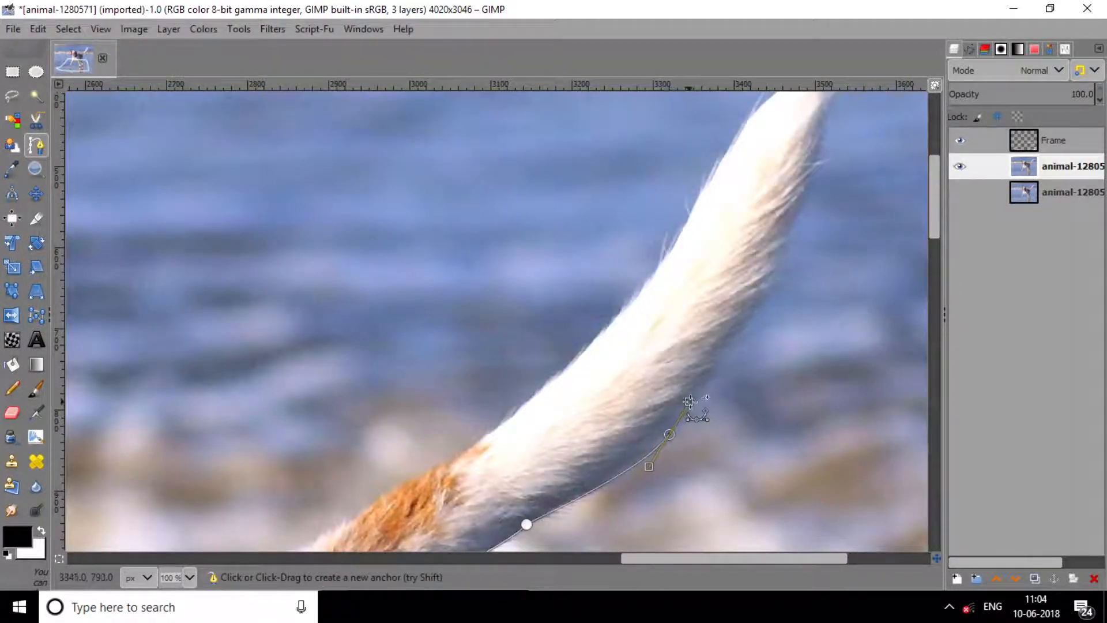
{"action": "left_click_drag", "start_coordinate": [788, 245], "coordinate": [815, 180]}
{"action": "scroll", "coordinate": [842, 242], "scroll_direction": "up", "scroll_amount": 4}
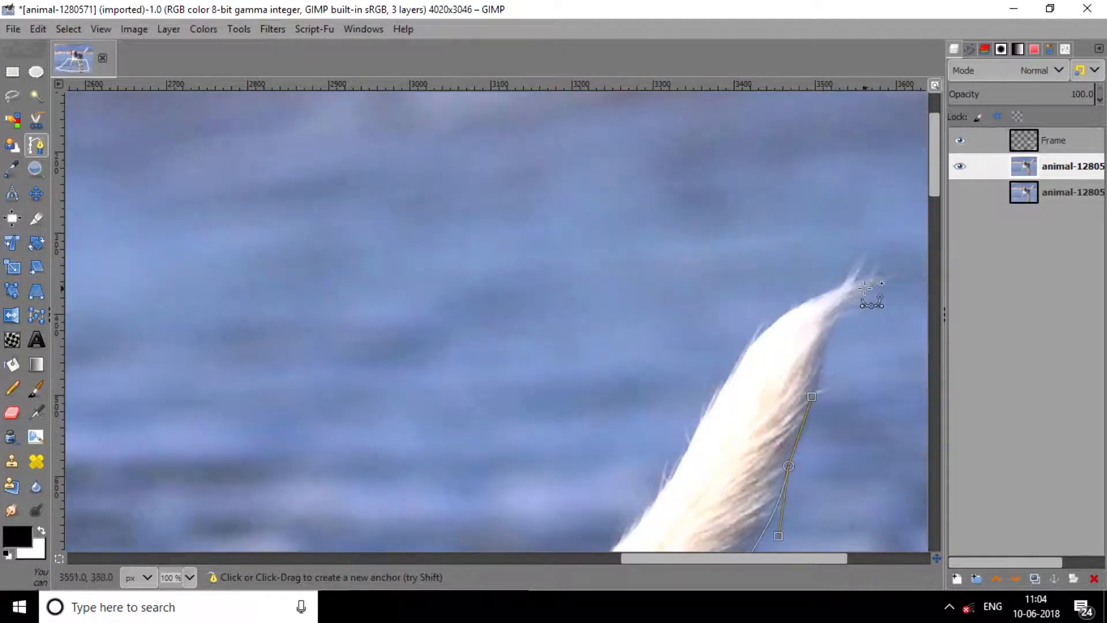
Step: Bring the path around the tail tip and back along the tail's upper edge to the dog's back
{"action": "scroll", "coordinate": [866, 288], "scroll_direction": "down", "scroll_amount": 4}
{"action": "left_click_drag", "start_coordinate": [697, 253], "coordinate": [778, 154]}
{"action": "left_click_drag", "start_coordinate": [670, 421], "coordinate": [662, 381]}
{"action": "scroll", "coordinate": [662, 382], "scroll_direction": "down", "scroll_amount": 1}
{"action": "left_click_drag", "start_coordinate": [515, 412], "coordinate": [433, 471]}
{"action": "scroll", "coordinate": [446, 450], "scroll_direction": "down", "scroll_amount": 2}
{"action": "scroll", "coordinate": [224, 370], "scroll_direction": "up", "scroll_amount": 2}
{"action": "mouse_move", "coordinate": [234, 364]}
{"action": "left_mouse_down"}
{"action": "mouse_move", "coordinate": [216, 385]}
{"action": "mouse_move", "coordinate": [234, 363]}
{"action": "left_mouse_up"}
Step: Trace the path over the dog's back to the shaded ear, collapsing the last anchor's outgoing handle for a sharp turn
{"action": "scroll", "coordinate": [603, 558], "scroll_direction": "left", "scroll_amount": 5}
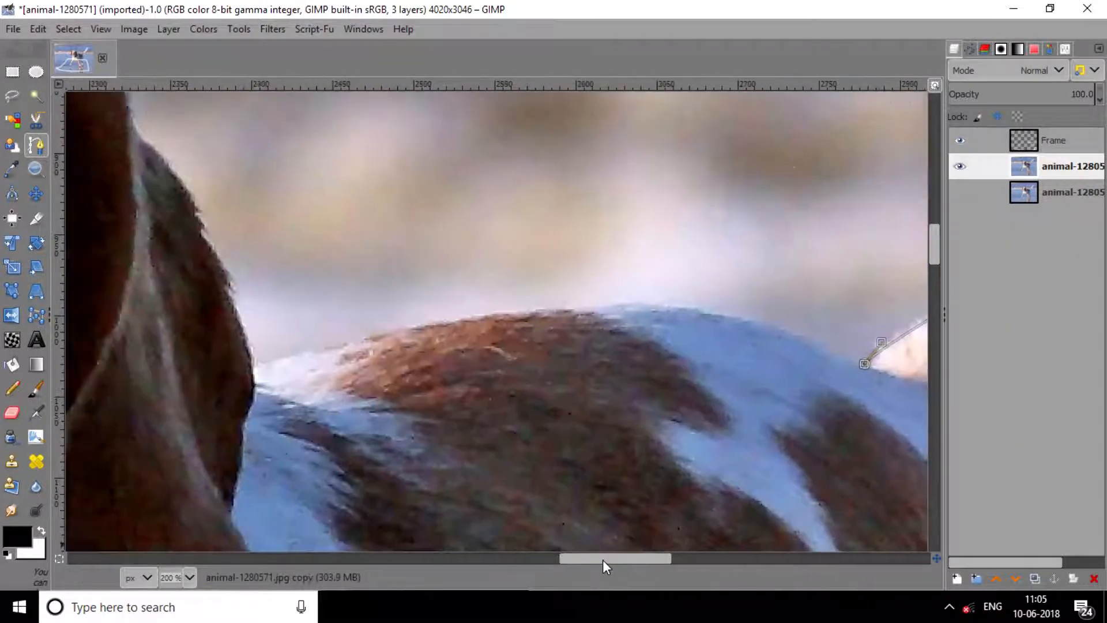
{"action": "left_click_drag", "start_coordinate": [591, 306], "coordinate": [730, 288]}
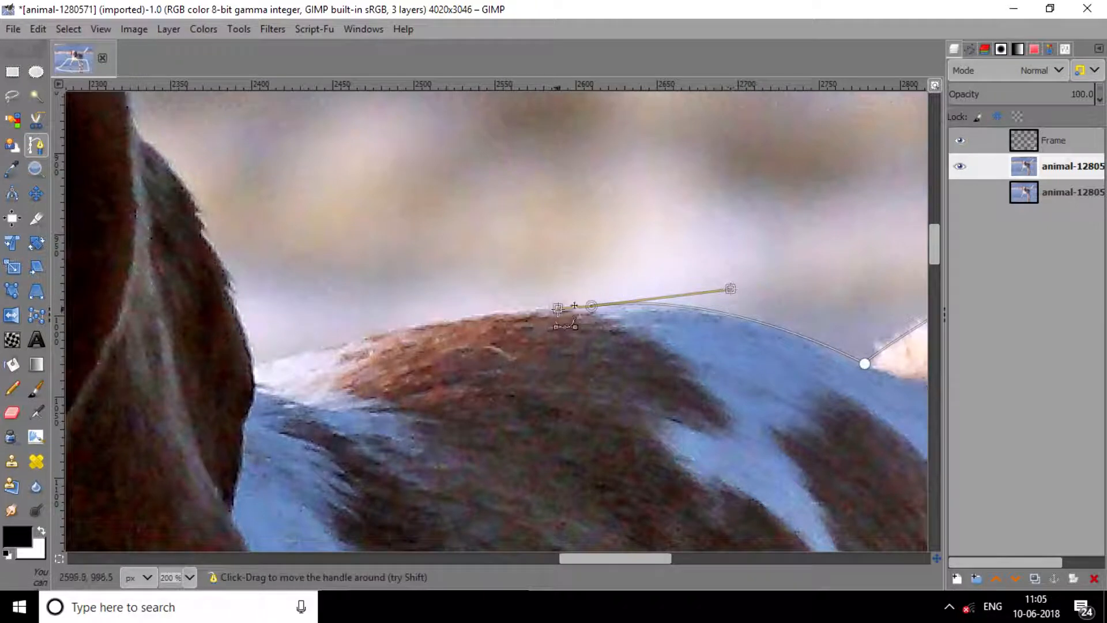
{"action": "left_click_drag", "start_coordinate": [254, 366], "coordinate": [400, 314]}
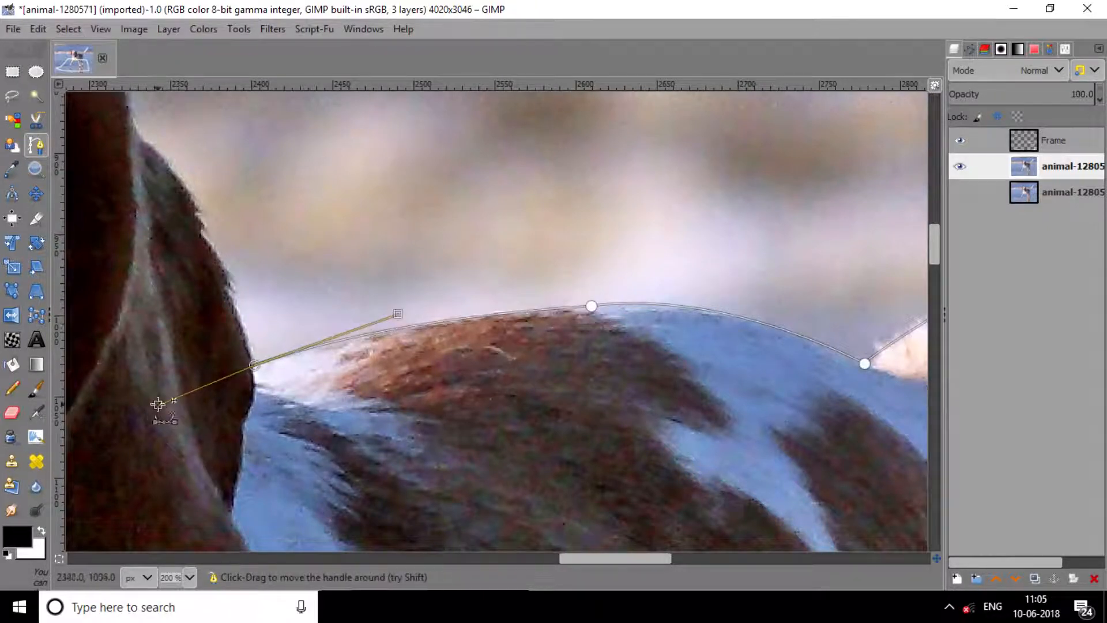
{"action": "left_click_drag", "start_coordinate": [157, 404], "coordinate": [253, 365]}
Step: Continue the path up the outer edge of the dog's shaded ear with a curved segment
{"action": "scroll", "coordinate": [531, 415], "scroll_direction": "down", "scroll_amount": 3}
{"action": "scroll", "coordinate": [408, 334], "scroll_direction": "up", "scroll_amount": 4}
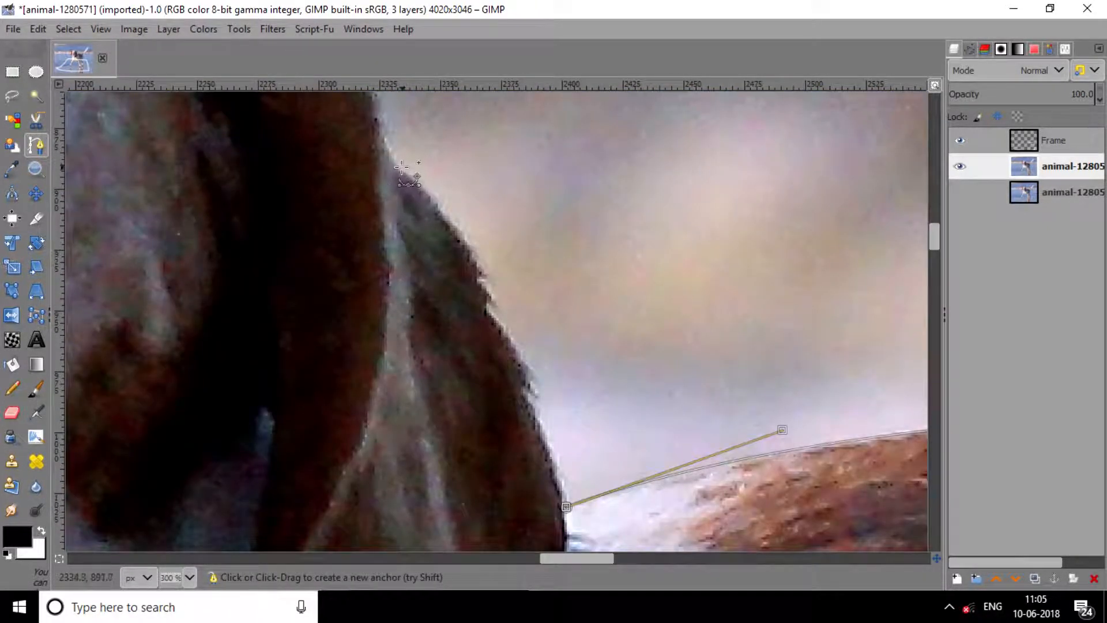
{"action": "left_click_drag", "start_coordinate": [402, 168], "coordinate": [507, 246]}
{"action": "scroll", "coordinate": [385, 249], "scroll_direction": "up", "scroll_amount": 3}
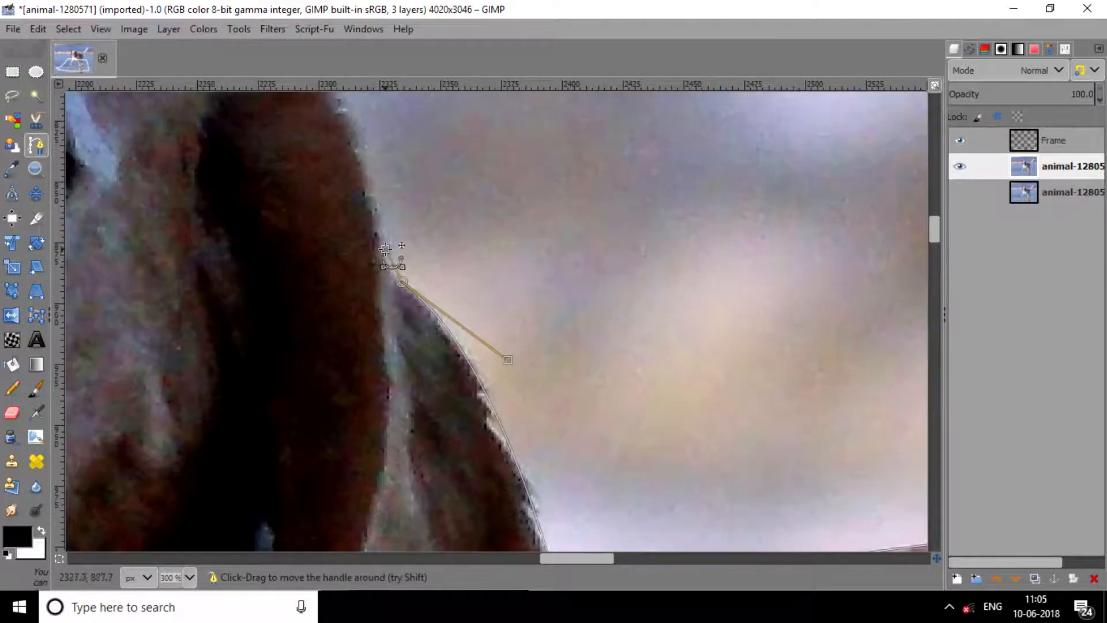
{"action": "left_click", "coordinate": [370, 180]}
Step: Follow the top of the shaded ear with the path up to the side of the dog's forehead
{"action": "scroll", "coordinate": [567, 234], "scroll_direction": "up", "scroll_amount": 1}
{"action": "scroll", "coordinate": [567, 235], "scroll_direction": "down", "scroll_amount": 2}
{"action": "left_click_drag", "start_coordinate": [428, 205], "coordinate": [401, 182]}
{"action": "scroll", "coordinate": [393, 208], "scroll_direction": "up", "scroll_amount": 1}
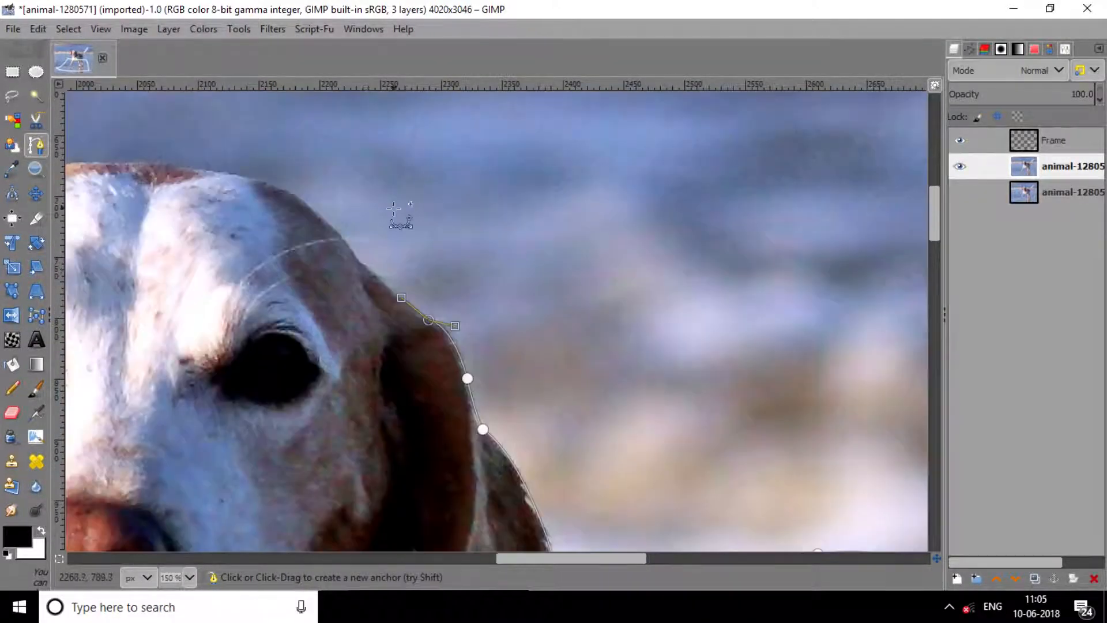
{"action": "left_click", "coordinate": [367, 267]}
{"action": "left_click", "coordinate": [351, 248]}
Step: Curve the path over the top of the dog's head to where the sunlit ear begins, collapsing the last outgoing handle
{"action": "left_click_drag", "start_coordinate": [229, 176], "coordinate": [189, 170]}
{"action": "left_click_drag", "start_coordinate": [623, 558], "coordinate": [546, 558]}
{"action": "left_click_drag", "start_coordinate": [547, 165], "coordinate": [504, 180]}
{"action": "left_click_drag", "start_coordinate": [505, 181], "coordinate": [512, 162]}
{"action": "left_click_drag", "start_coordinate": [382, 228], "coordinate": [308, 305]}
{"action": "left_click_drag", "start_coordinate": [309, 305], "coordinate": [382, 229]}
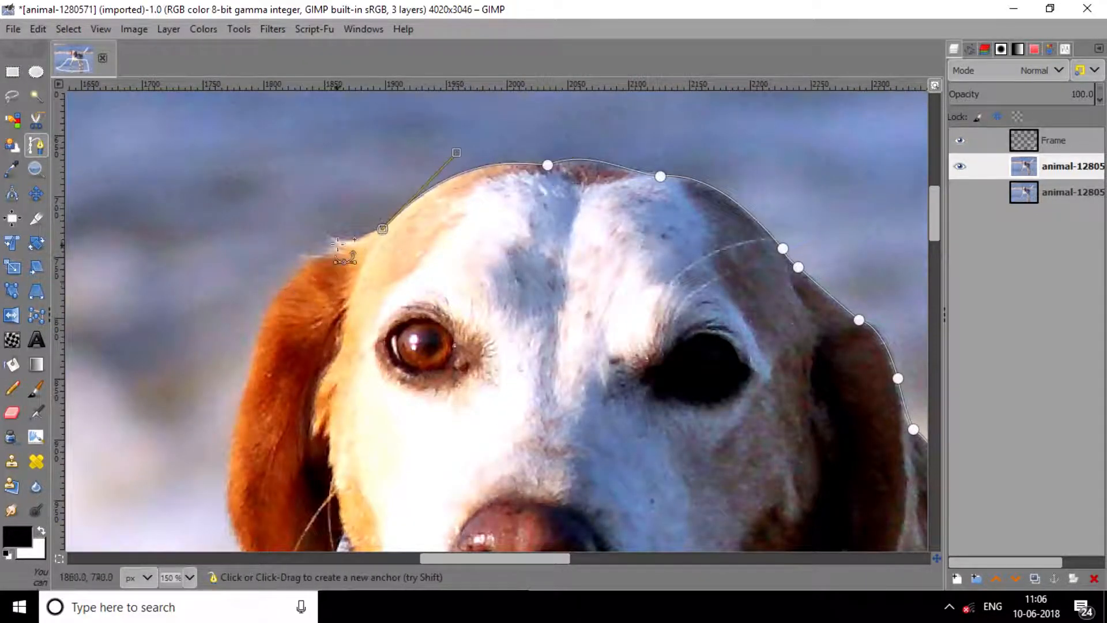
Step: Trace the path down the outer edge of the sunlit ear to its inward bend, adjusting the curve handles
{"action": "left_click", "coordinate": [288, 287]}
{"action": "scroll", "coordinate": [264, 317], "scroll_direction": "down", "scroll_amount": 5}
{"action": "scroll", "coordinate": [265, 316], "scroll_direction": "up", "scroll_amount": 3}
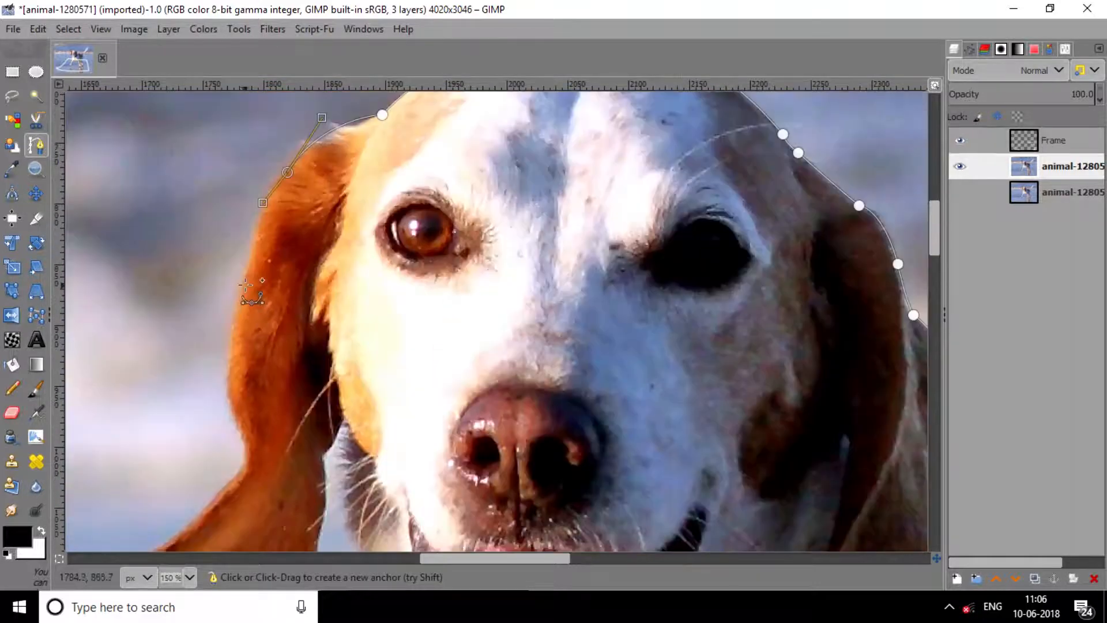
{"action": "left_click_drag", "start_coordinate": [243, 286], "coordinate": [233, 328]}
{"action": "left_click_drag", "start_coordinate": [244, 440], "coordinate": [281, 498]}
{"action": "left_click_drag", "start_coordinate": [280, 498], "coordinate": [238, 417]}
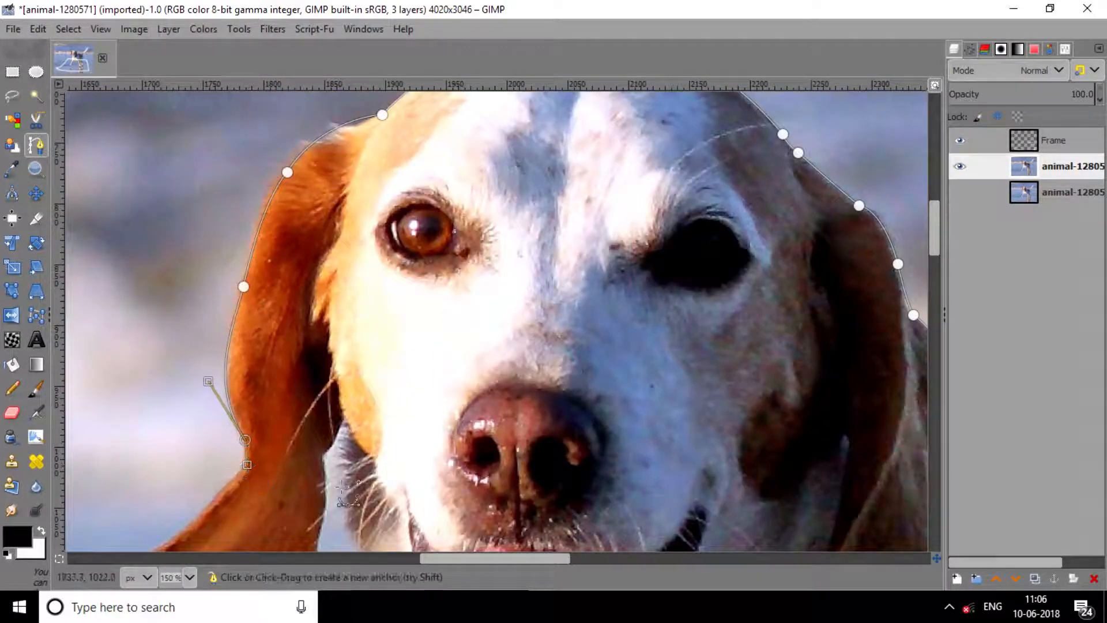
Step: Extend the path along the sunlit ear's flared upper edge to its pointed tip
{"action": "scroll", "coordinate": [342, 487], "scroll_direction": "left", "scroll_amount": 3}
{"action": "scroll", "coordinate": [342, 487], "scroll_direction": "down", "scroll_amount": 4}
{"action": "left_click", "coordinate": [294, 375]}
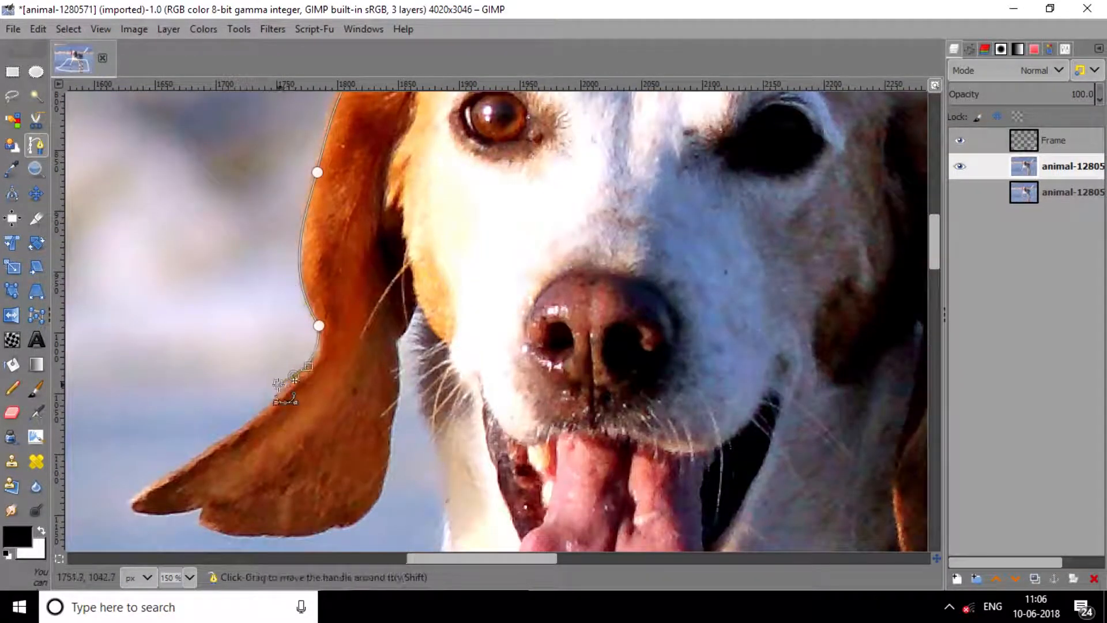
{"action": "left_click_drag", "start_coordinate": [151, 487], "coordinate": [116, 496]}
Step: Trace the path around the sunlit ear's tip and lower edge, turning up onto its inner side
{"action": "scroll", "coordinate": [132, 500], "scroll_direction": "down", "scroll_amount": 4}
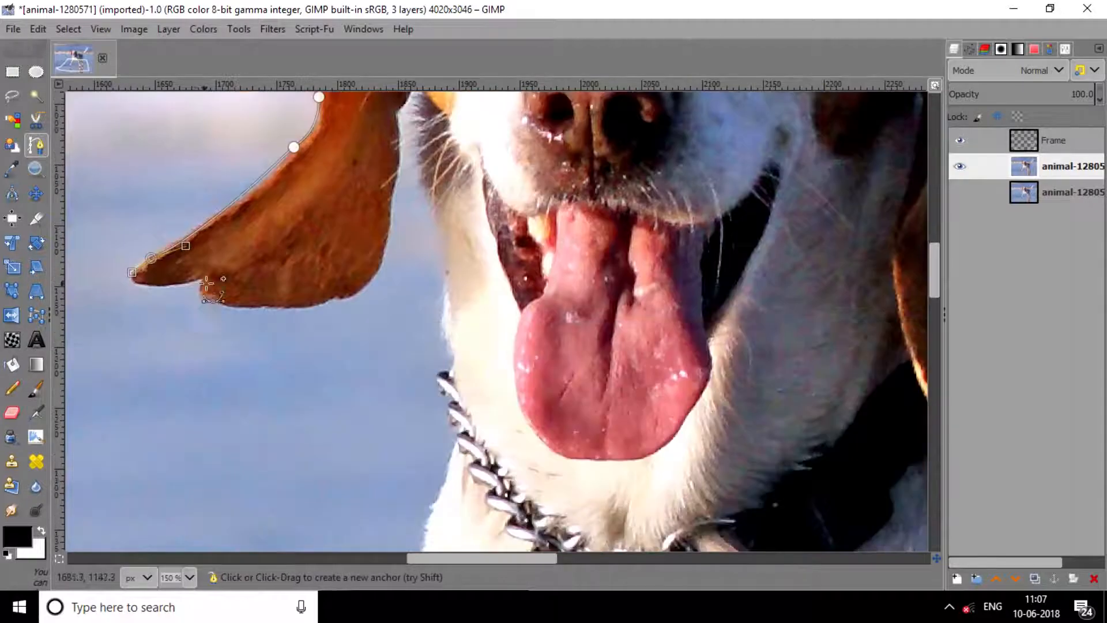
{"action": "mouse_move", "coordinate": [201, 279]}
{"action": "left_mouse_down"}
{"action": "mouse_move", "coordinate": [316, 231]}
{"action": "mouse_move", "coordinate": [297, 262]}
{"action": "mouse_move", "coordinate": [201, 293]}
{"action": "left_mouse_up"}
{"action": "left_click", "coordinate": [268, 307]}
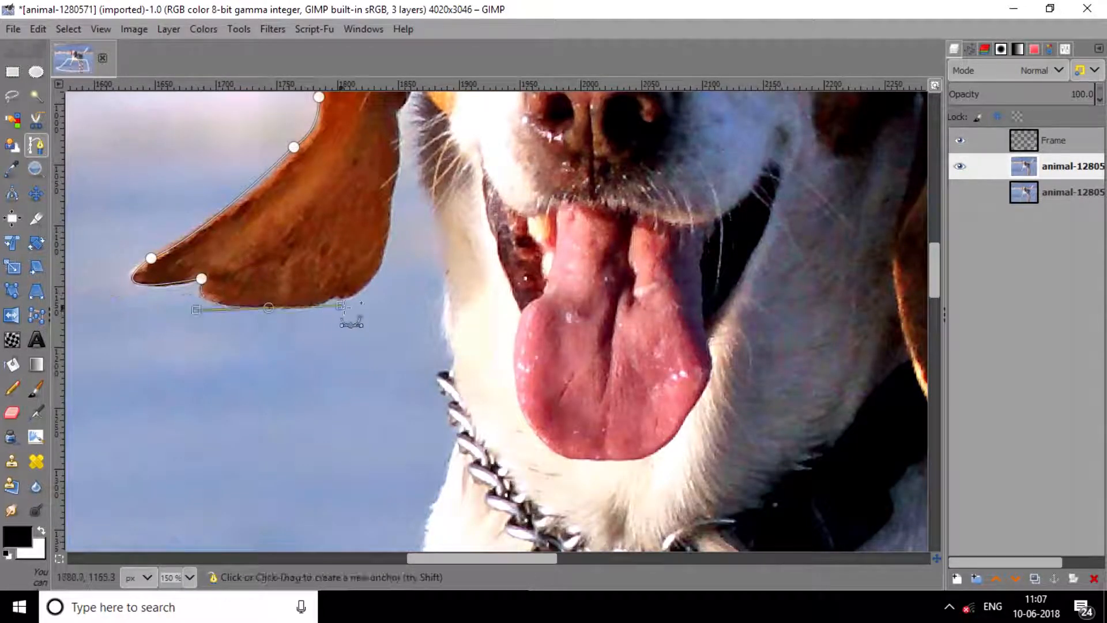
{"action": "left_click", "coordinate": [336, 296]}
{"action": "scroll", "coordinate": [345, 305], "scroll_direction": "up", "scroll_amount": 2}
{"action": "left_click_drag", "start_coordinate": [383, 374], "coordinate": [388, 322]}
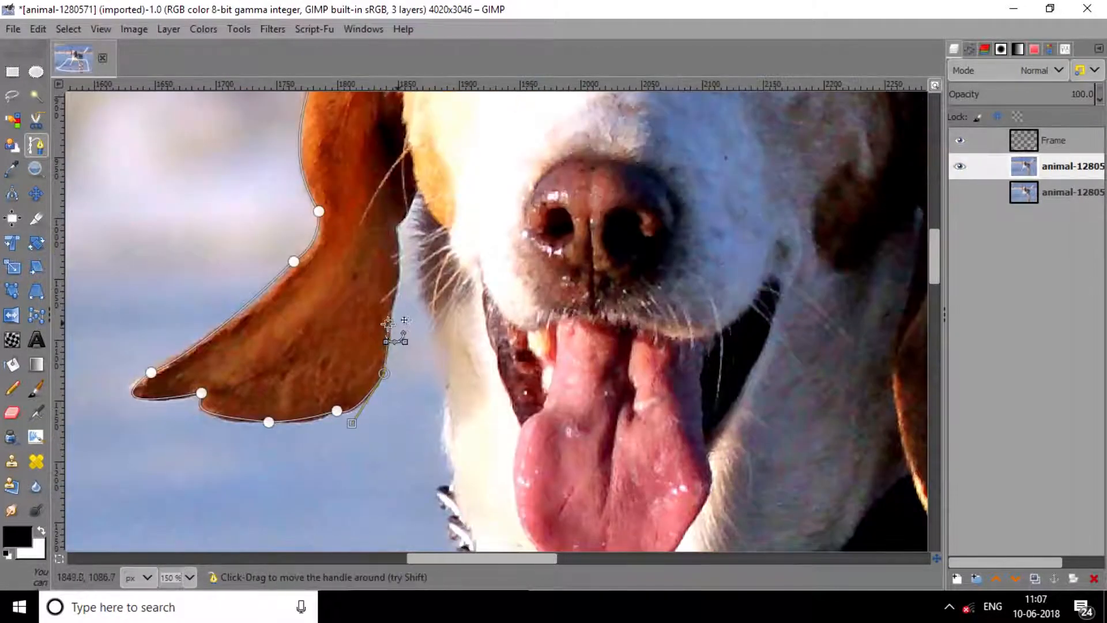
Step: Continue the path up the ear's inner edge to the narrow gap beside the dog's cheek
{"action": "left_click", "coordinate": [398, 289]}
{"action": "scroll", "coordinate": [384, 214], "scroll_direction": "up", "scroll_amount": 3}
{"action": "left_click_drag", "start_coordinate": [419, 250], "coordinate": [432, 229]}
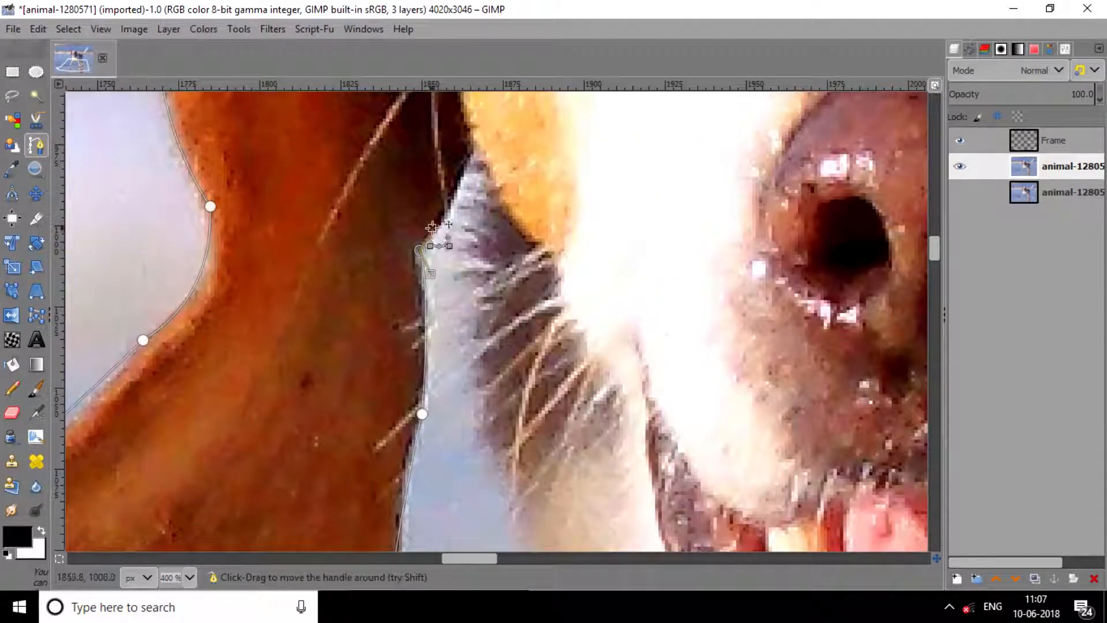
{"action": "left_click_drag", "start_coordinate": [457, 191], "coordinate": [462, 161]}
{"action": "left_click", "coordinate": [469, 155]}
Step: Trace the path from the ear gap down the cheek and neck to just above the collar chain
{"action": "scroll", "coordinate": [545, 283], "scroll_direction": "down", "scroll_amount": 4}
{"action": "scroll", "coordinate": [544, 366], "scroll_direction": "up", "scroll_amount": 1}
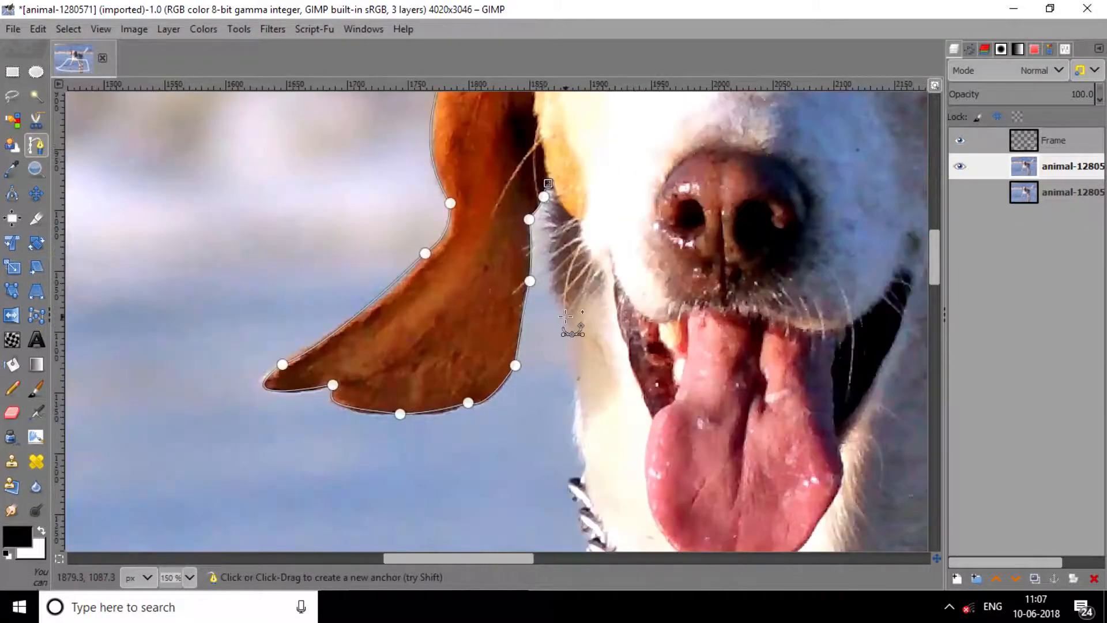
{"action": "left_click_drag", "start_coordinate": [565, 317], "coordinate": [593, 380]}
{"action": "left_click_drag", "start_coordinate": [594, 380], "coordinate": [570, 356]}
{"action": "left_click_drag", "start_coordinate": [576, 418], "coordinate": [577, 434]}
{"action": "left_click", "coordinate": [585, 459]}
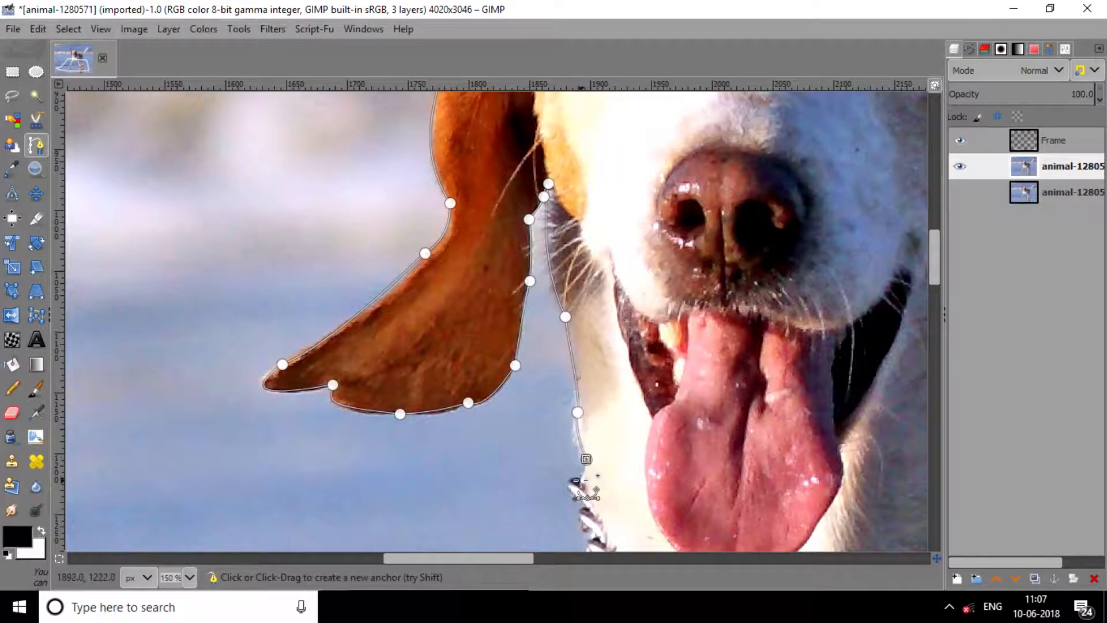
Step: Follow the outer links of the collar chain with the path, ending where the chest fur begins
{"action": "left_click", "coordinate": [581, 478]}
{"action": "scroll", "coordinate": [580, 478], "scroll_direction": "up", "scroll_amount": 6}
{"action": "scroll", "coordinate": [593, 460], "scroll_direction": "down", "scroll_amount": 7}
{"action": "left_click_drag", "start_coordinate": [581, 478], "coordinate": [696, 593]}
{"action": "scroll", "coordinate": [585, 441], "scroll_direction": "up", "scroll_amount": 2}
{"action": "left_click_drag", "start_coordinate": [469, 240], "coordinate": [383, 194]}
{"action": "scroll", "coordinate": [622, 320], "scroll_direction": "down", "scroll_amount": 4}
{"action": "left_click_drag", "start_coordinate": [641, 392], "coordinate": [634, 423]}
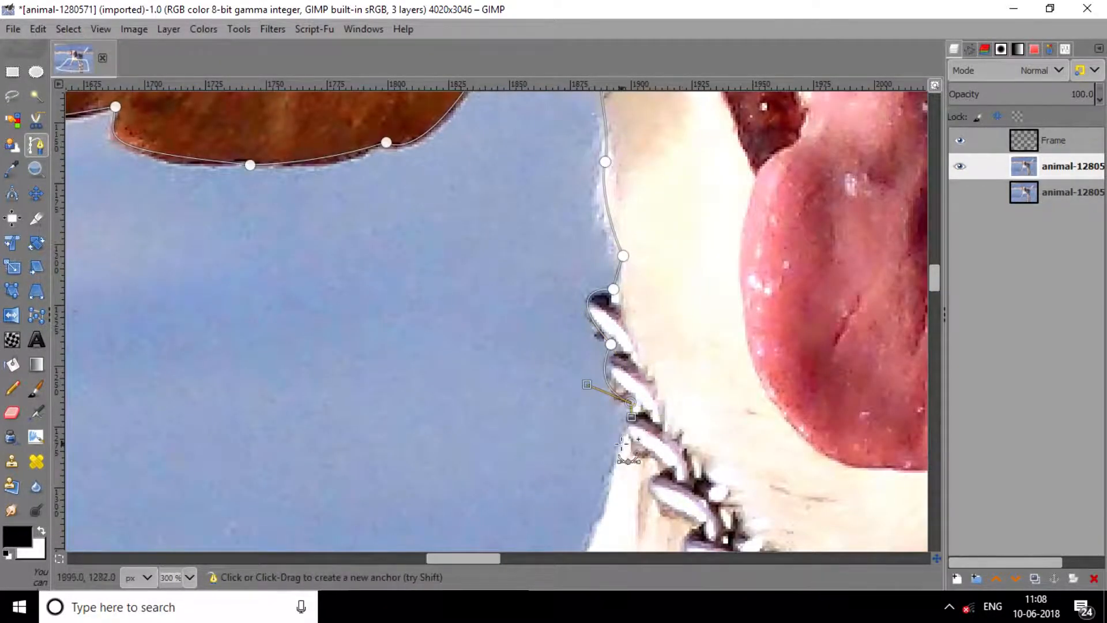
{"action": "left_click", "coordinate": [621, 442]}
Step: Extend the path down the edge of the dog's chest to the frame's upper bar
{"action": "scroll", "coordinate": [621, 442], "scroll_direction": "down", "scroll_amount": 3}
{"action": "left_click_drag", "start_coordinate": [583, 212], "coordinate": [560, 265]}
{"action": "scroll", "coordinate": [559, 265], "scroll_direction": "down", "scroll_amount": 2}
{"action": "left_click_drag", "start_coordinate": [559, 351], "coordinate": [555, 403]}
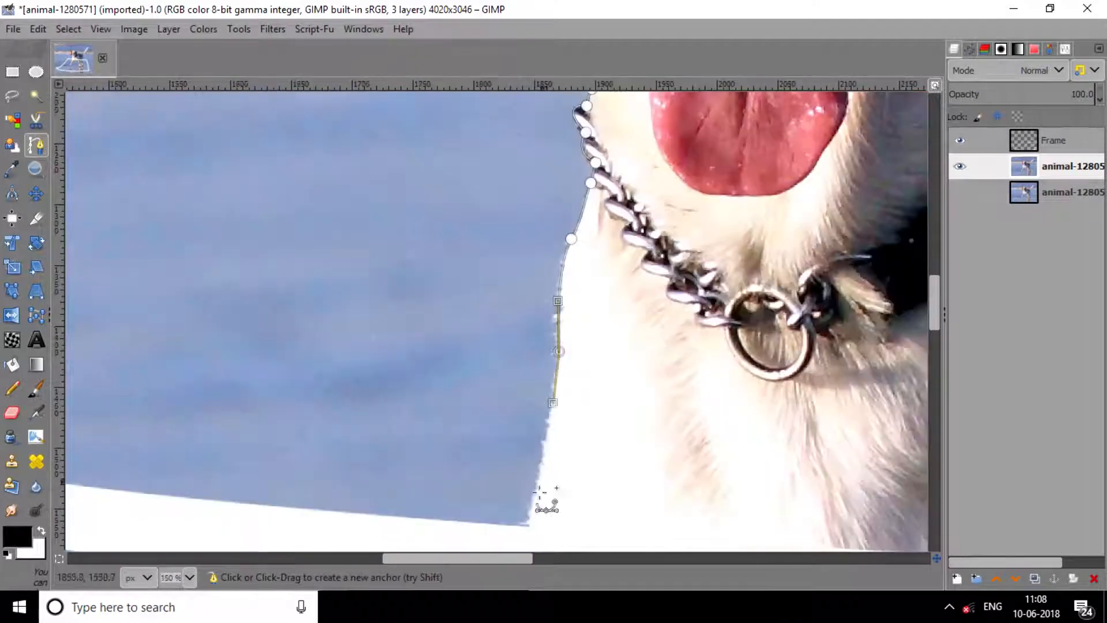
{"action": "left_click_drag", "start_coordinate": [522, 535], "coordinate": [510, 544]}
Step: Run the path inside the frame's upper bar to its corner, then along the curved side to the pointed corner
{"action": "scroll", "coordinate": [496, 368], "scroll_direction": "down", "scroll_amount": 4}
{"action": "left_click", "coordinate": [441, 375]}
{"action": "scroll", "coordinate": [441, 376], "scroll_direction": "down", "scroll_amount": 4}
{"action": "left_click_drag", "start_coordinate": [114, 409], "coordinate": [62, 410]}
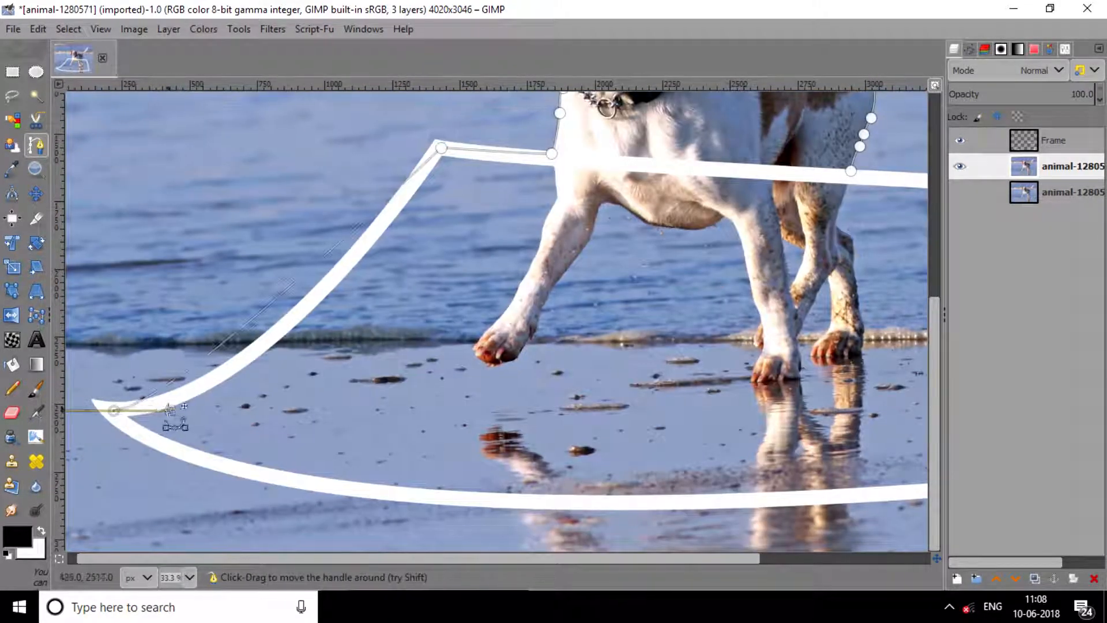
{"action": "left_click_drag", "start_coordinate": [167, 410], "coordinate": [254, 421]}
Step: Add an anchor at the frame's opposite lower corner and bend the segment to follow the curved lower bar
{"action": "scroll", "coordinate": [254, 421], "scroll_direction": "down", "scroll_amount": 1}
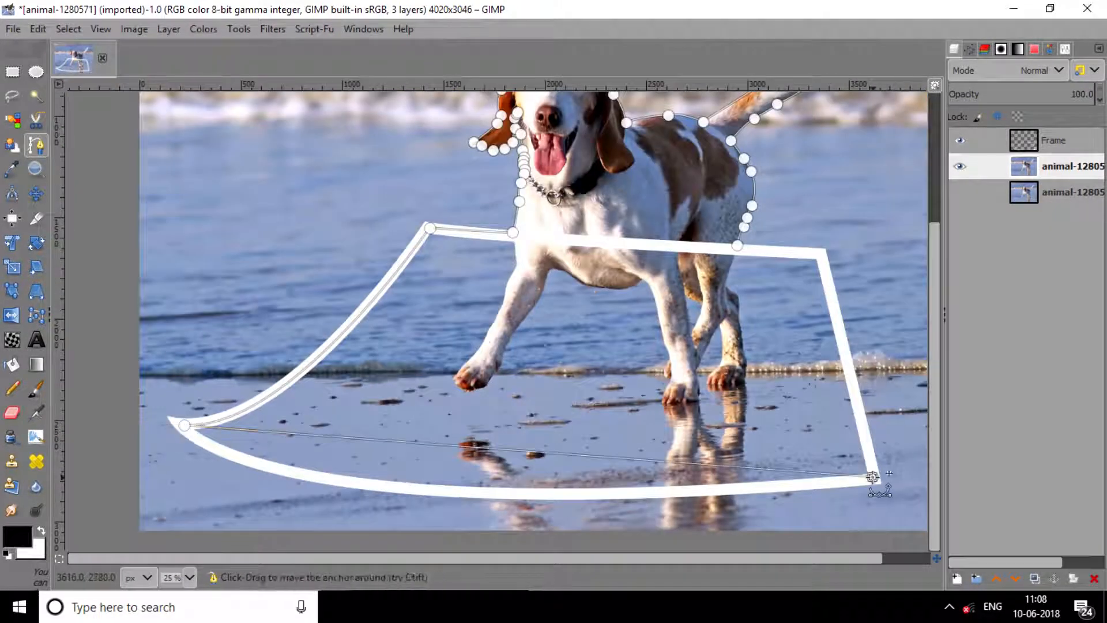
{"action": "left_click_drag", "start_coordinate": [870, 476], "coordinate": [228, 534]}
{"action": "scroll", "coordinate": [877, 477], "scroll_direction": "up", "scroll_amount": 4}
{"action": "scroll", "coordinate": [859, 427], "scroll_direction": "down", "scroll_amount": 3}
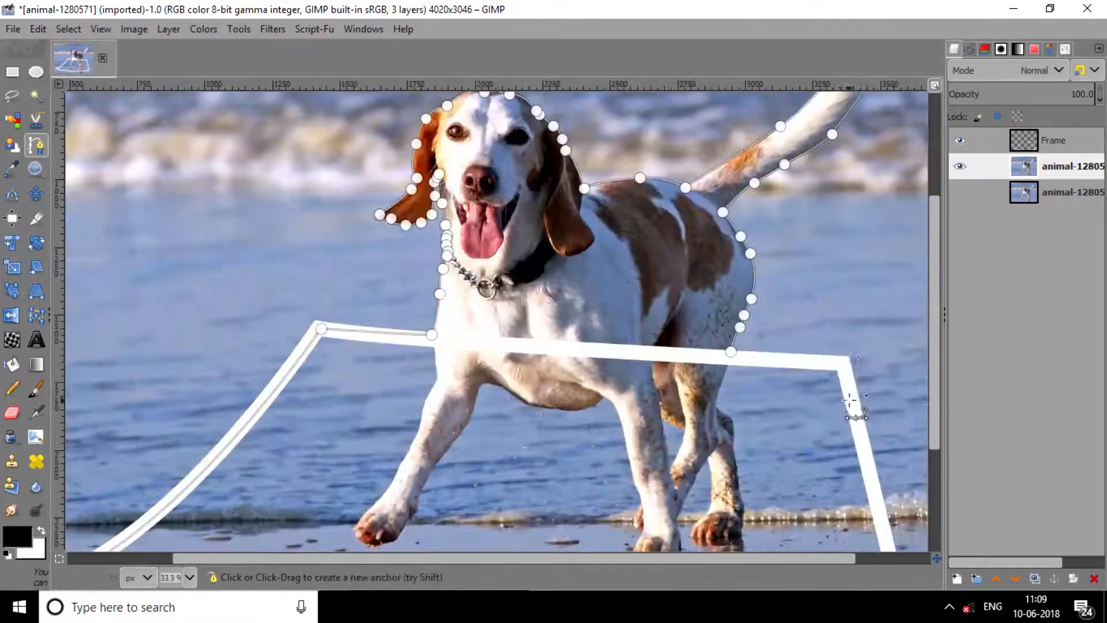
Step: Close the path at its starting anchor where the dog's rear meets the frame and convert it to a selection
{"action": "scroll", "coordinate": [680, 257], "scroll_direction": "up", "scroll_amount": 4}
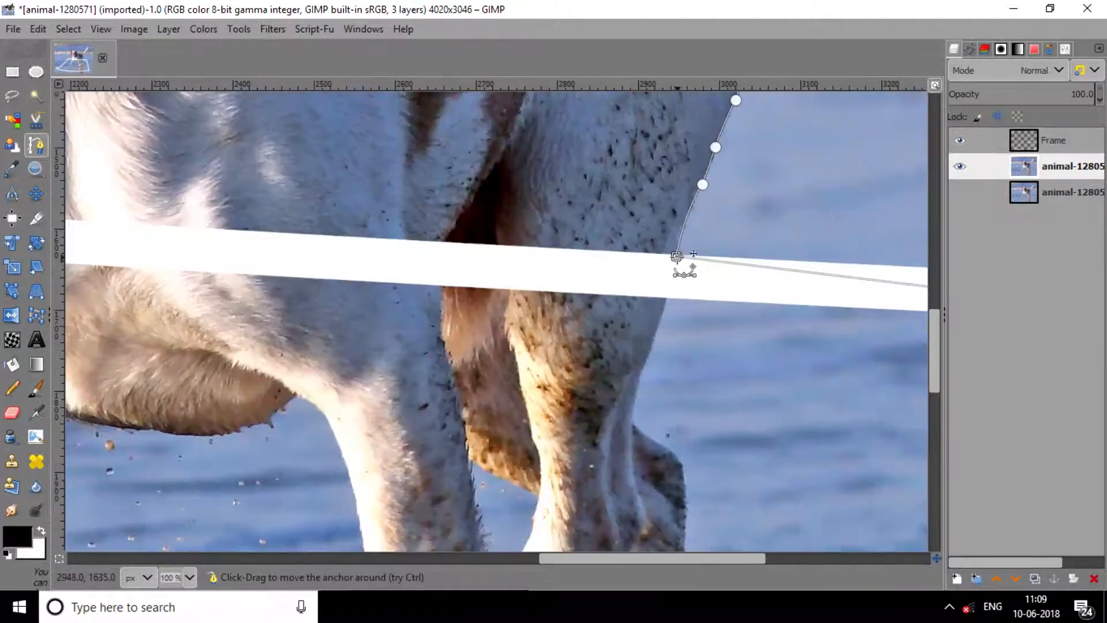
{"action": "scroll", "coordinate": [676, 264], "scroll_direction": "down", "scroll_amount": 5}
{"action": "scroll", "coordinate": [750, 288], "scroll_direction": "down", "scroll_amount": 3}
{"action": "scroll", "coordinate": [823, 341], "scroll_direction": "up", "scroll_amount": 2}
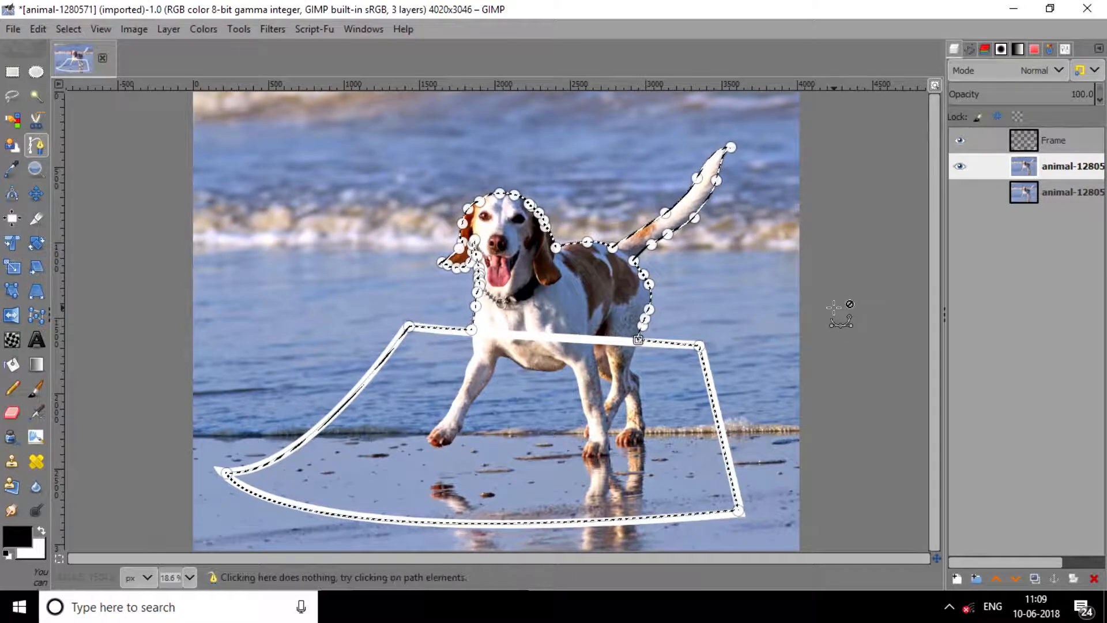
Step: Invert the selection, mask the visible dog photo layer to keep the dog and framed area, and clear the selection
{"action": "key", "text": "ctrl+a"}
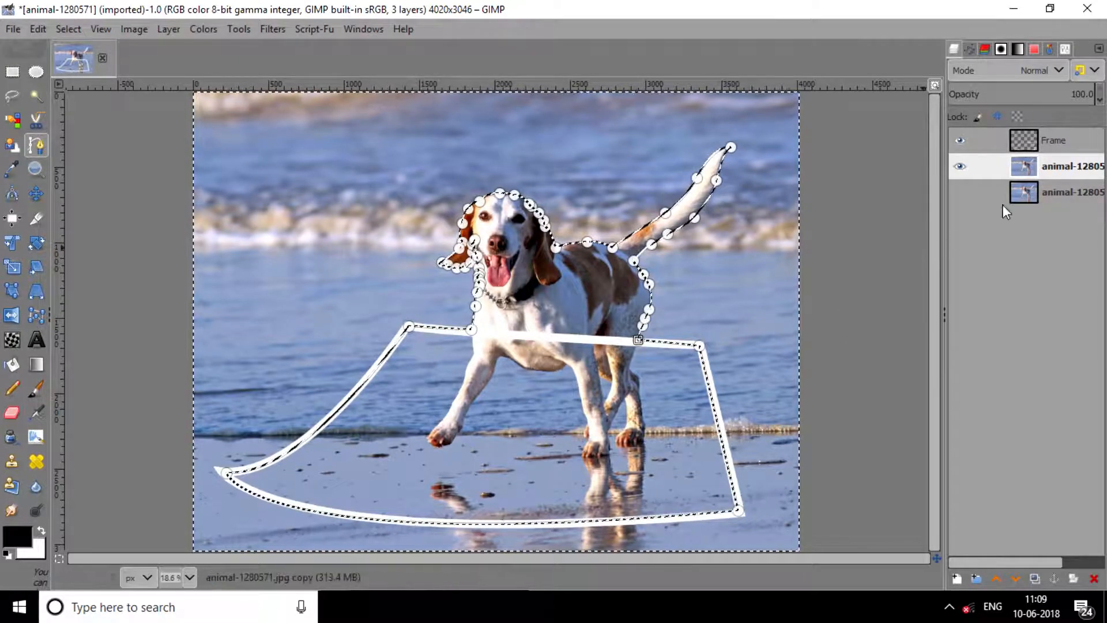
{"action": "right_click", "coordinate": [1049, 175]}
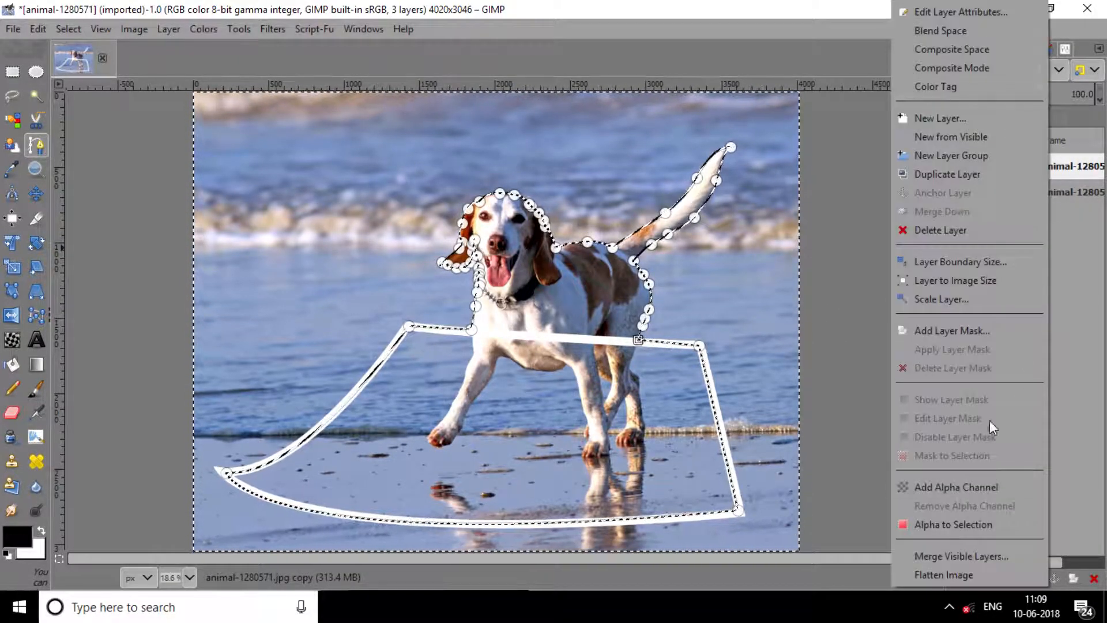
{"action": "left_click", "coordinate": [960, 336]}
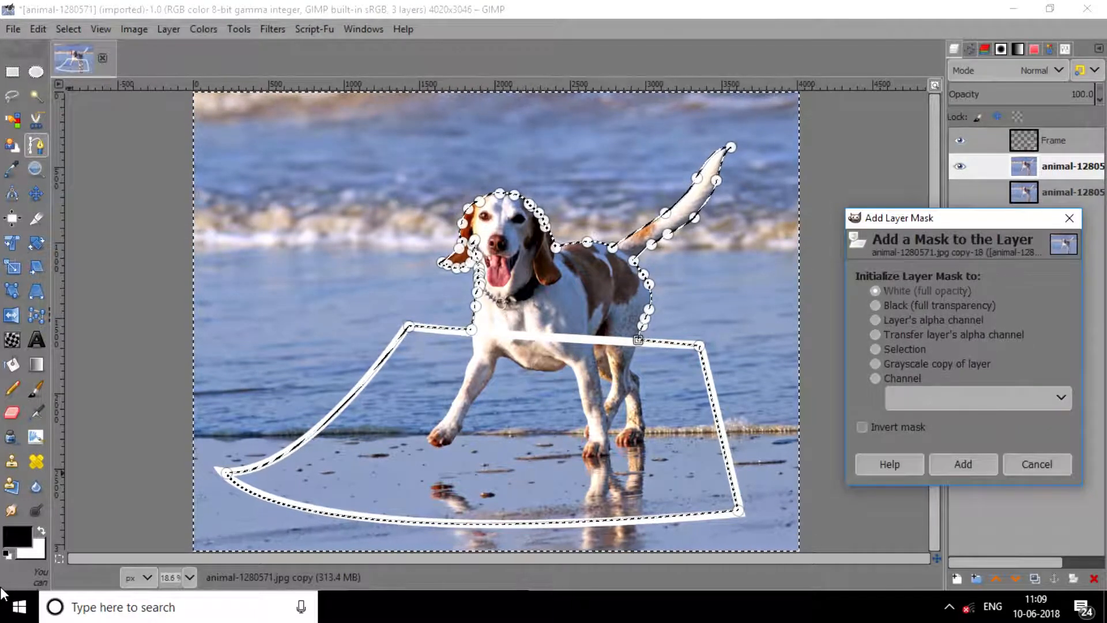
{"action": "left_click", "coordinate": [986, 472]}
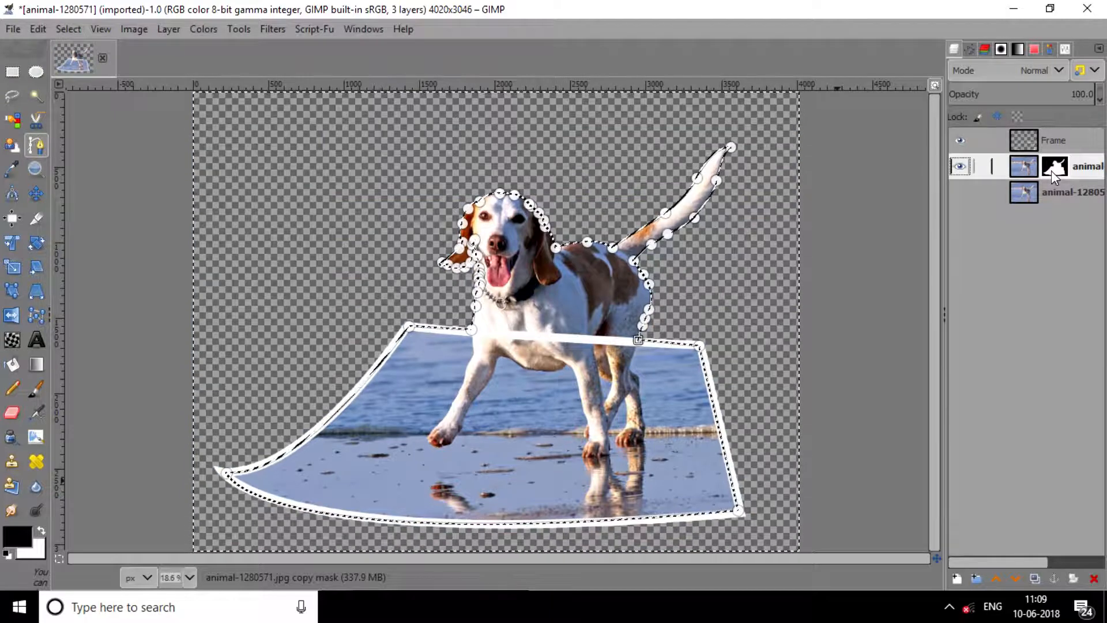
{"action": "key", "text": "ctrl+shift+a"}
{"action": "key", "text": "m"}
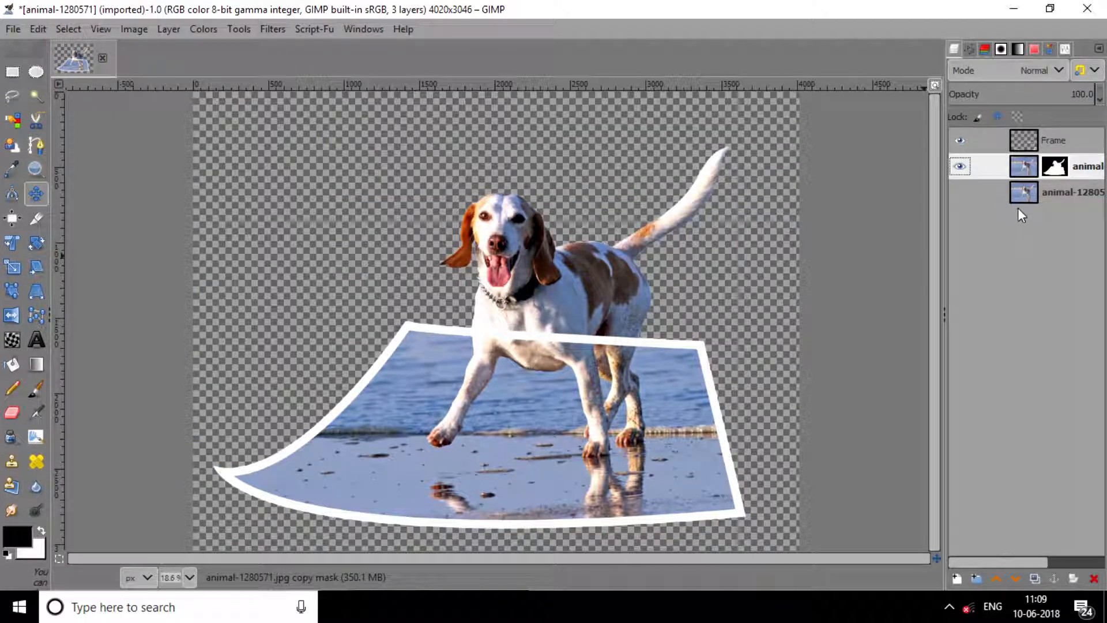
Step: Create a transparent 4020 x 3046 px layer named "bg" and move it to the bottom of the layer stack
{"action": "left_click", "coordinate": [954, 579]}
{"action": "type", "text": "b"}
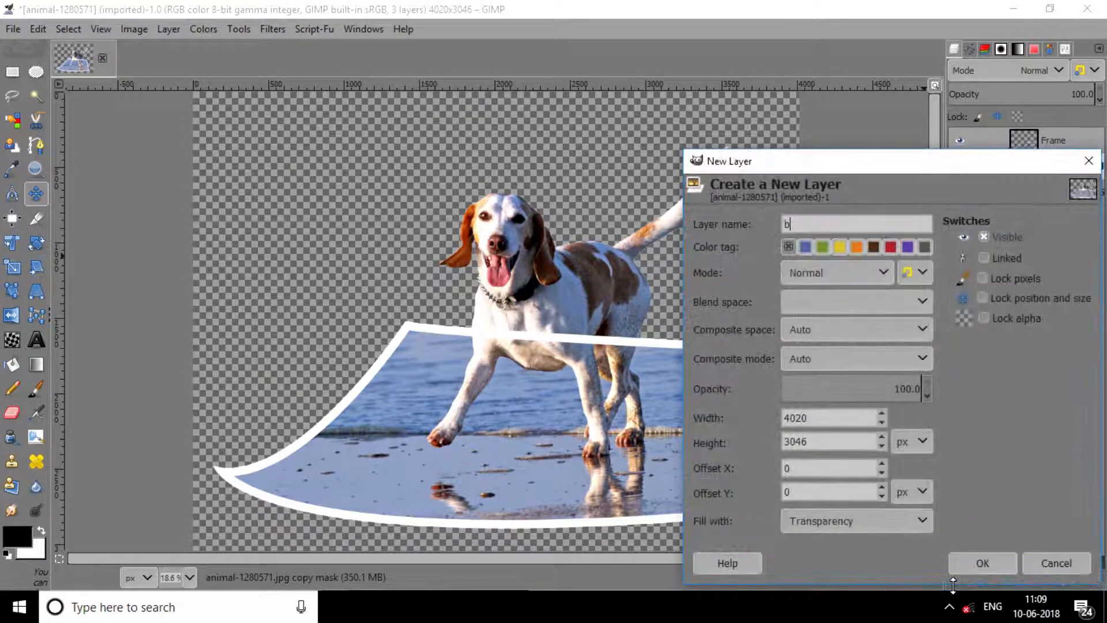
{"action": "type", "text": "g"}
{"action": "key", "text": "Return"}
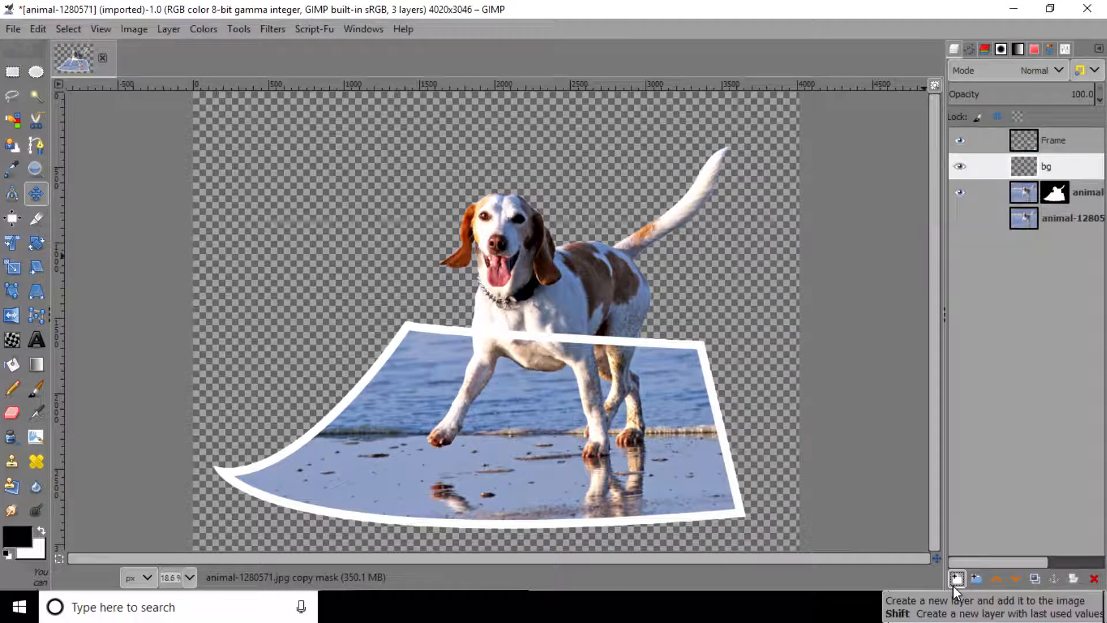
{"action": "left_click", "coordinate": [1015, 577]}
{"action": "left_click", "coordinate": [1015, 578]}
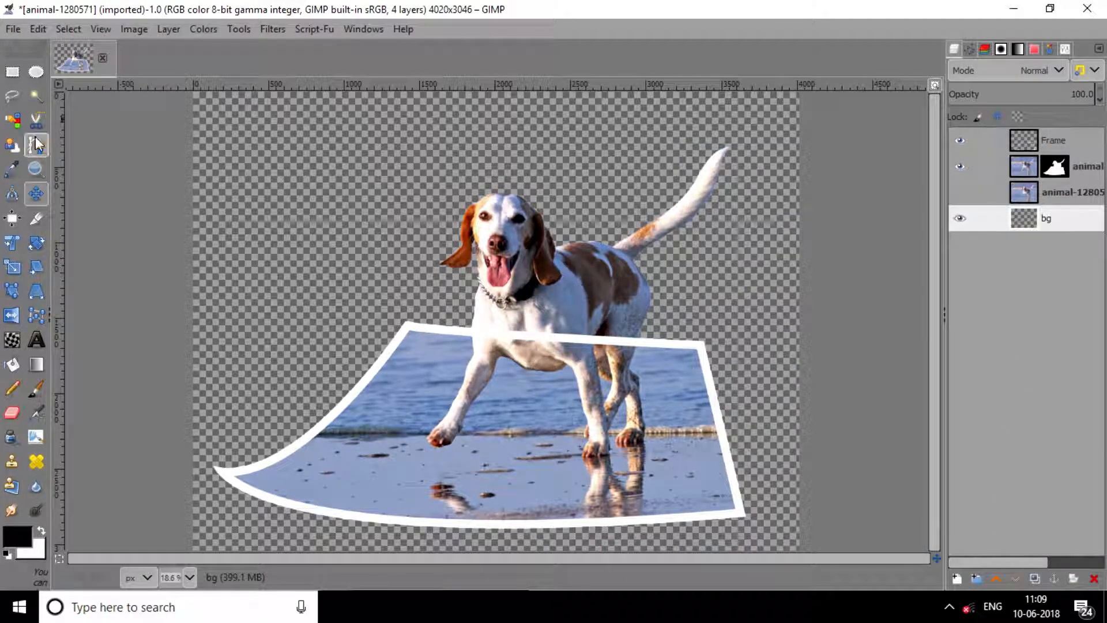
Step: Draw a vertical linear black-to-white gradient on the bg layer from above the canvas to about Y 4384 px
{"action": "left_click", "coordinate": [35, 372]}
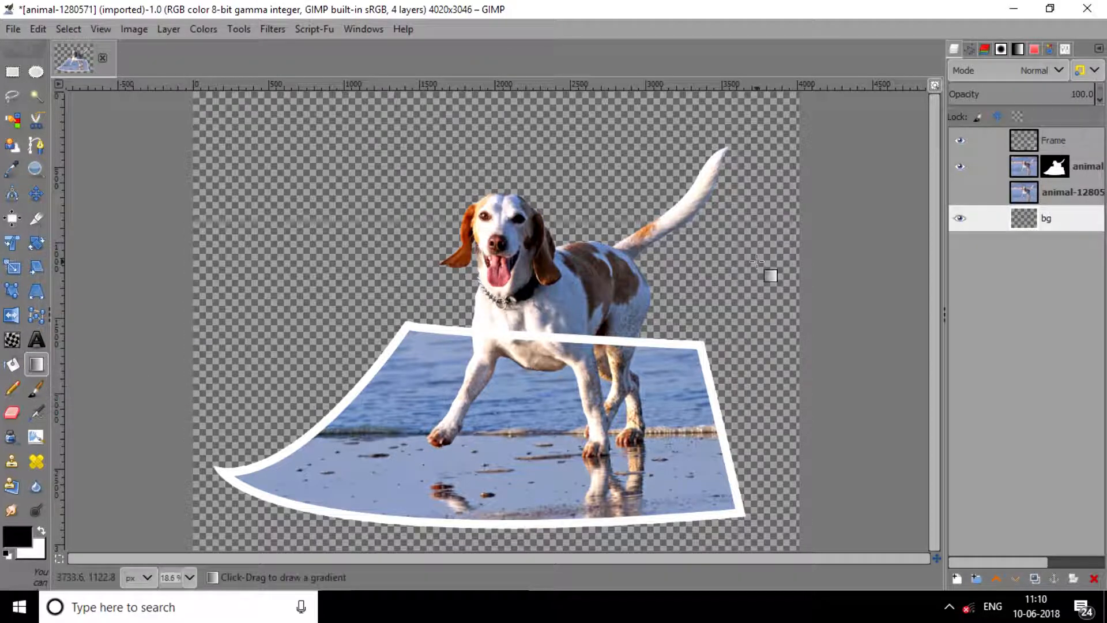
{"action": "left_click", "coordinate": [1018, 49]}
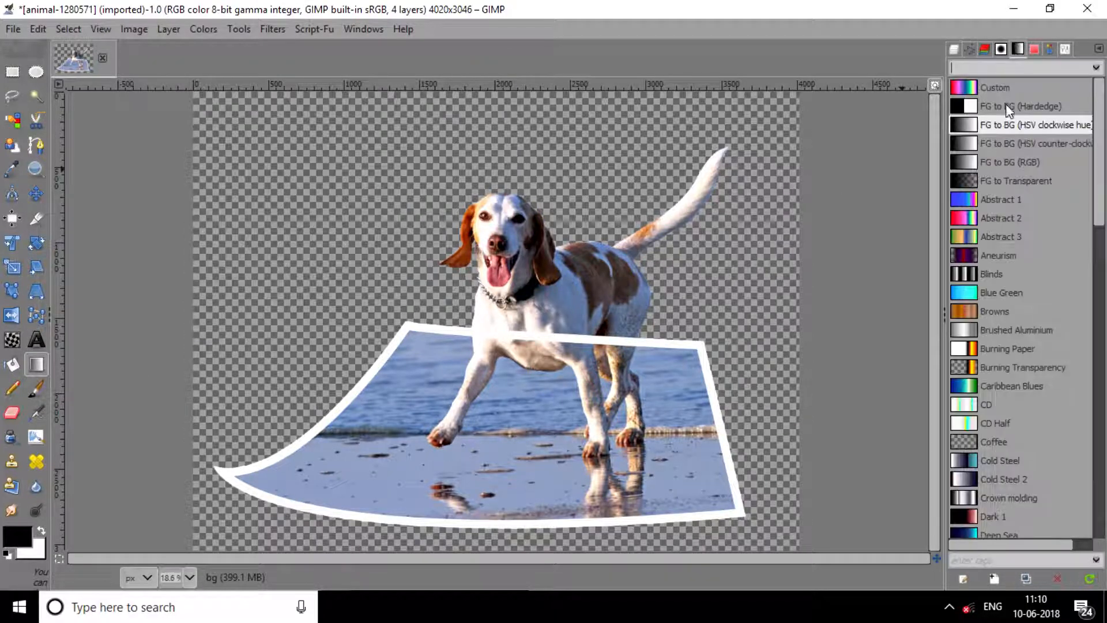
{"action": "left_click", "coordinate": [1064, 48]}
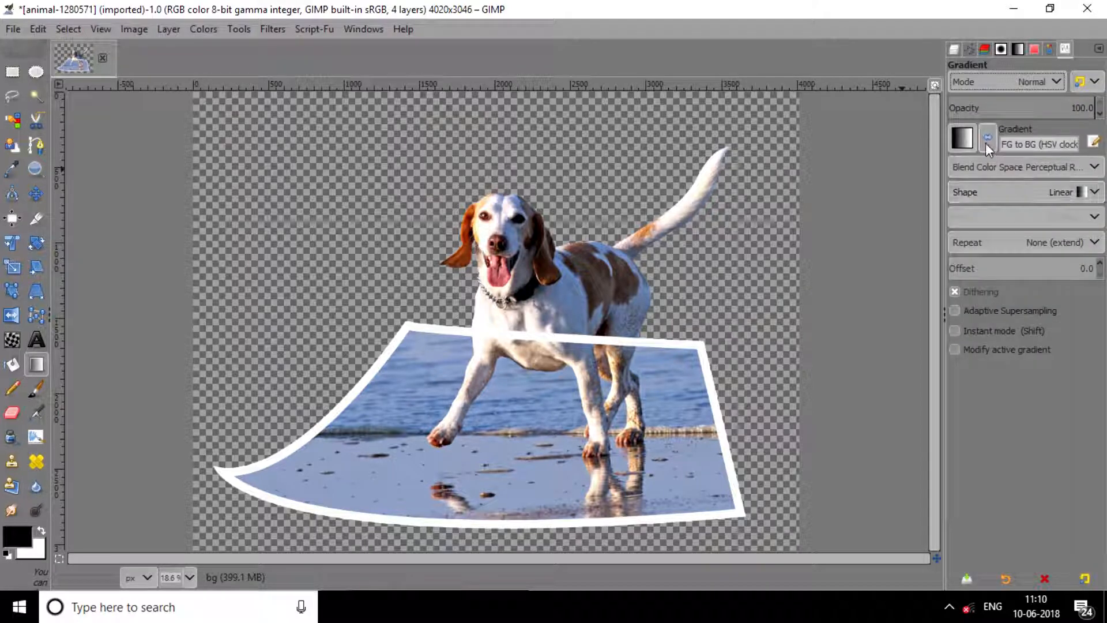
{"action": "left_click", "coordinate": [952, 48]}
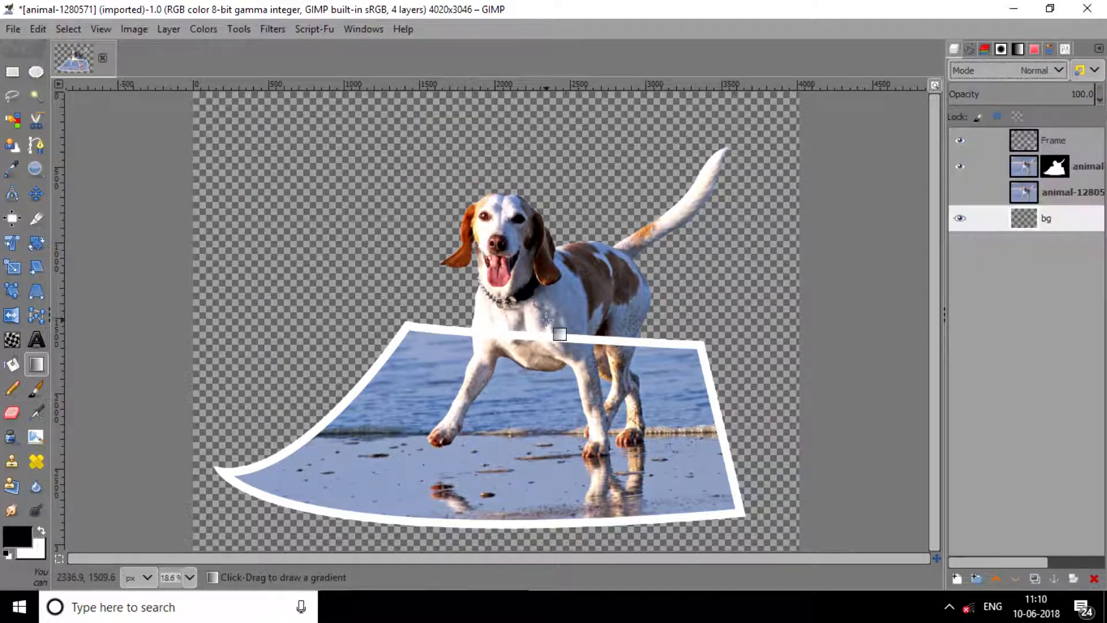
{"action": "scroll", "coordinate": [546, 319], "scroll_direction": "down", "scroll_amount": 5}
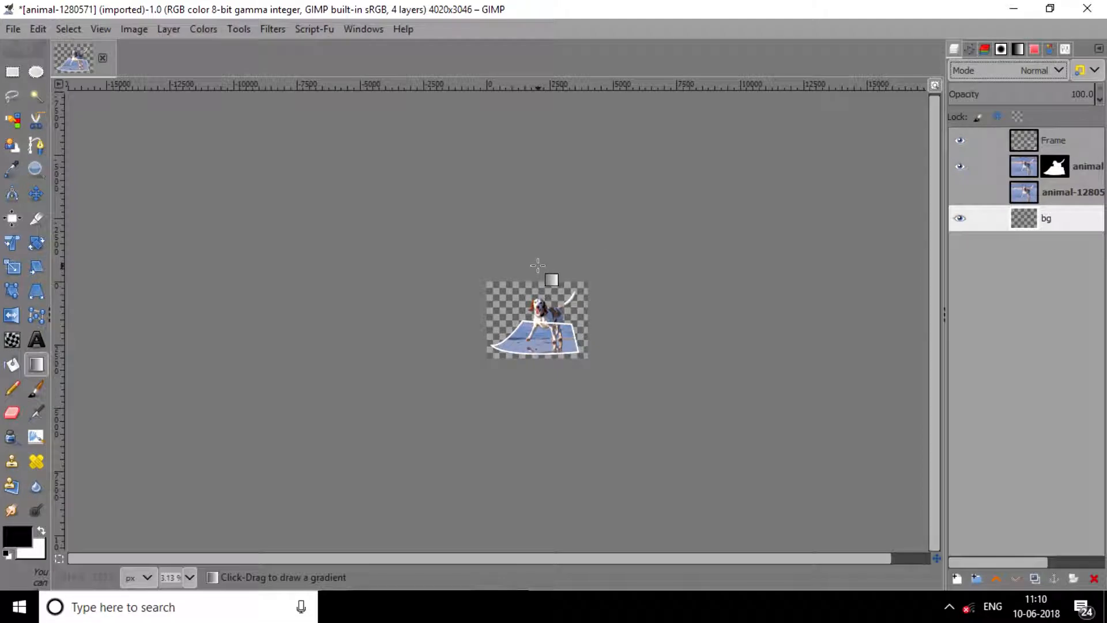
{"action": "left_click_drag", "start_coordinate": [536, 265], "coordinate": [536, 392]}
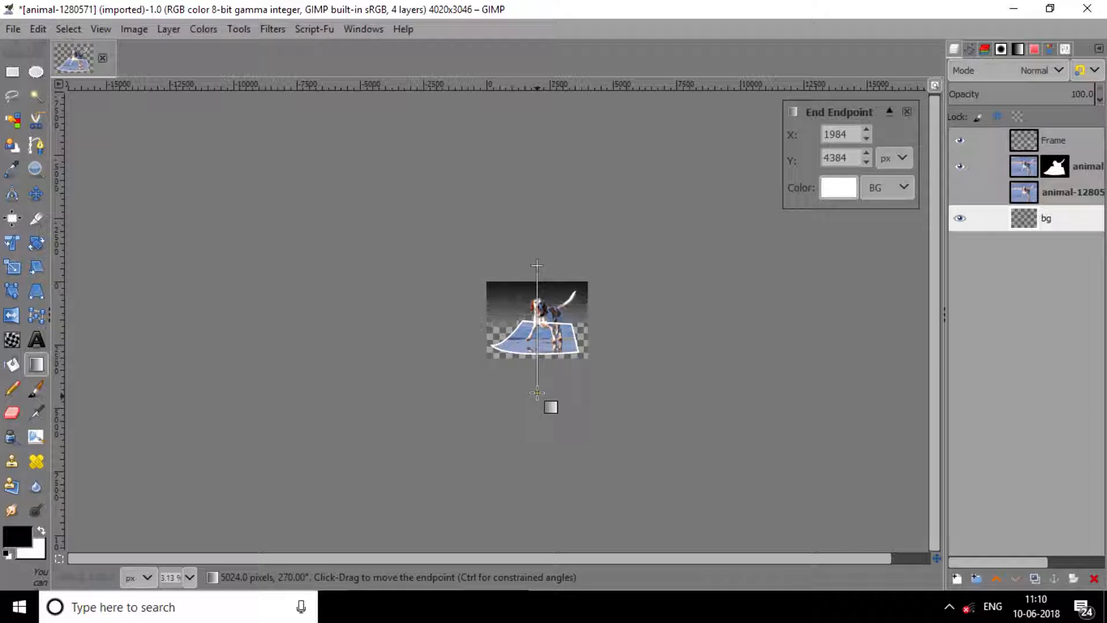
Step: Extend the gradient's end point to about X 2016, Y 4960 px and apply the gradient
{"action": "left_click_drag", "start_coordinate": [537, 392], "coordinate": [537, 401]}
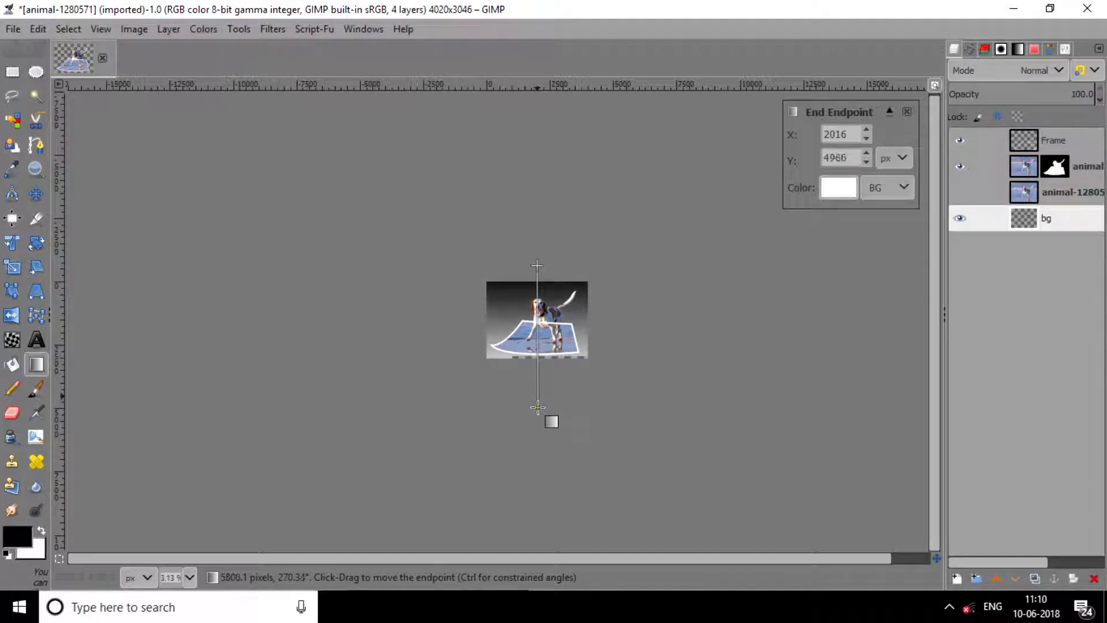
{"action": "left_click_drag", "start_coordinate": [537, 407], "coordinate": [537, 406]}
{"action": "scroll", "coordinate": [551, 336], "scroll_direction": "up", "scroll_amount": 4}
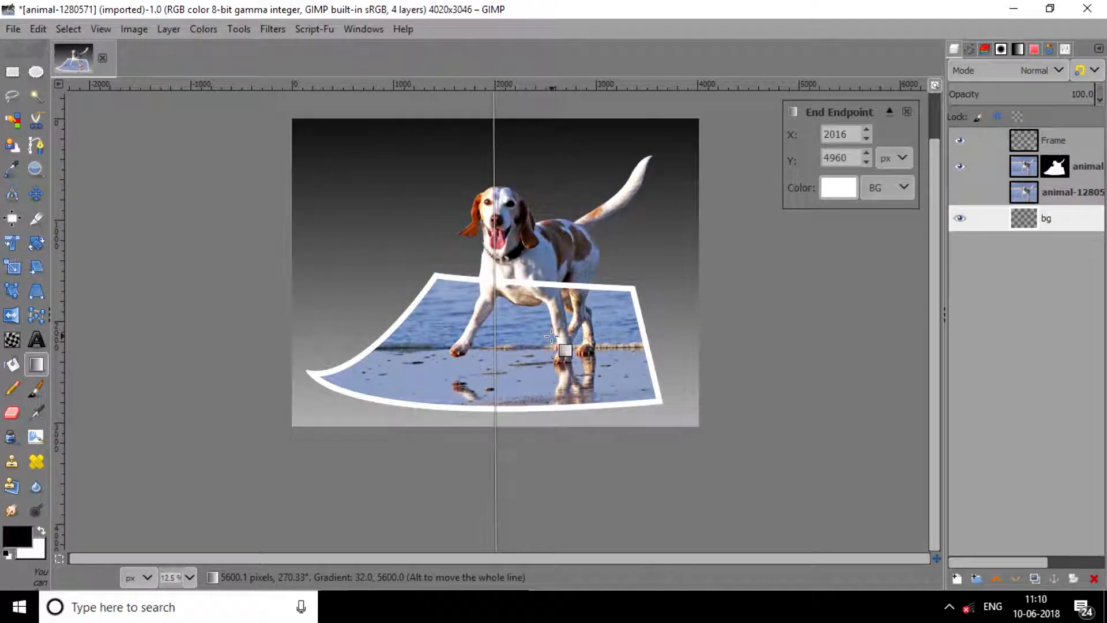
{"action": "key", "text": "Return"}
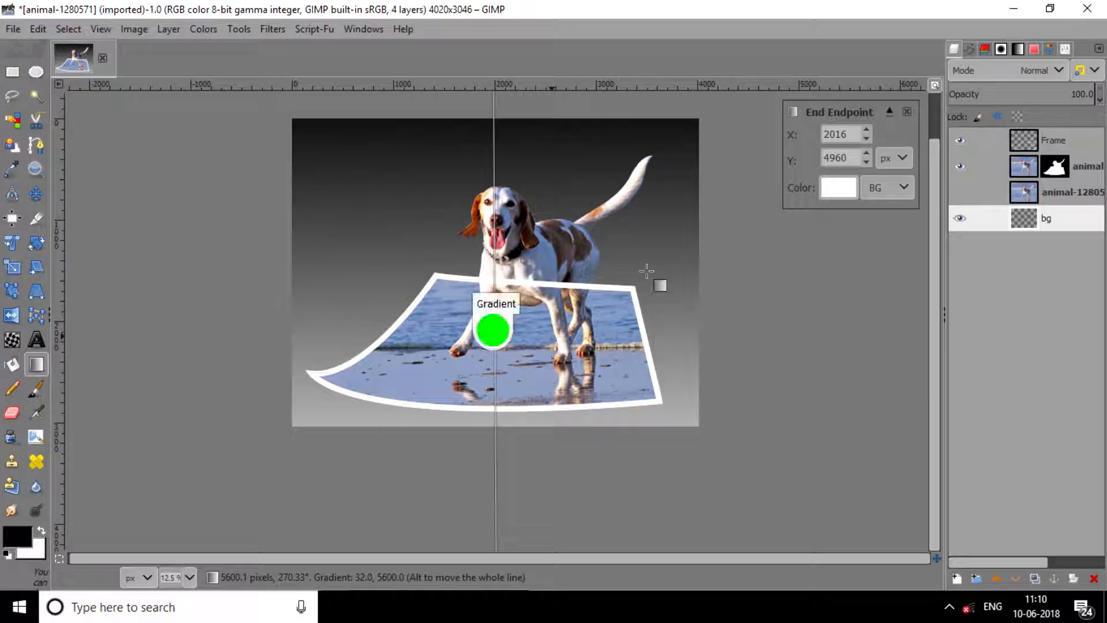
{"action": "scroll", "coordinate": [870, 246], "scroll_direction": "up", "scroll_amount": 1}
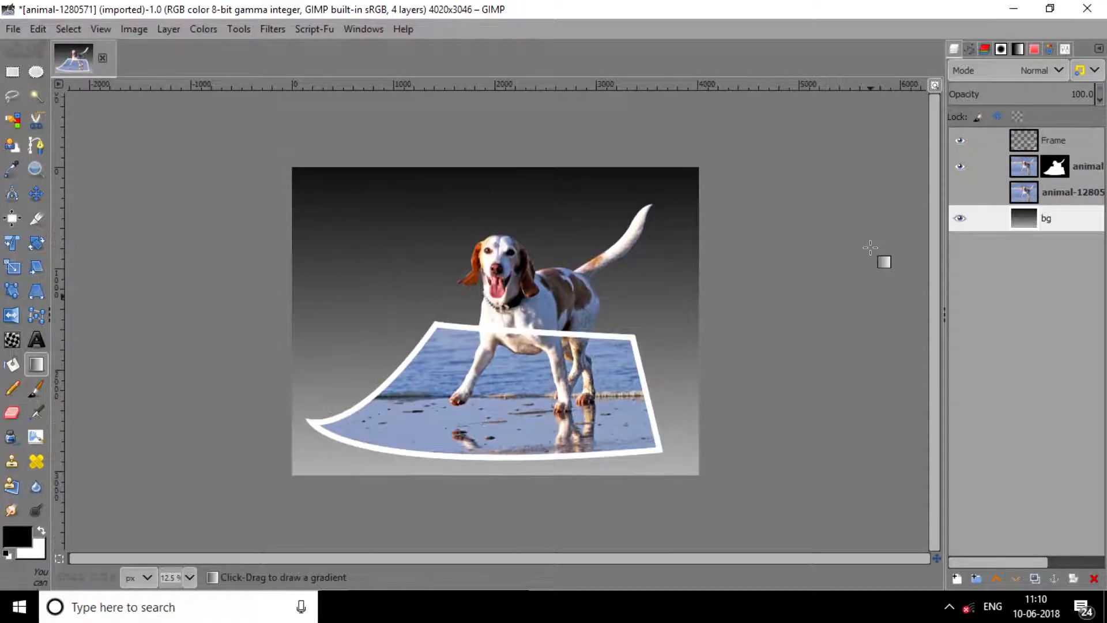
{"action": "left_click", "coordinate": [934, 85]}
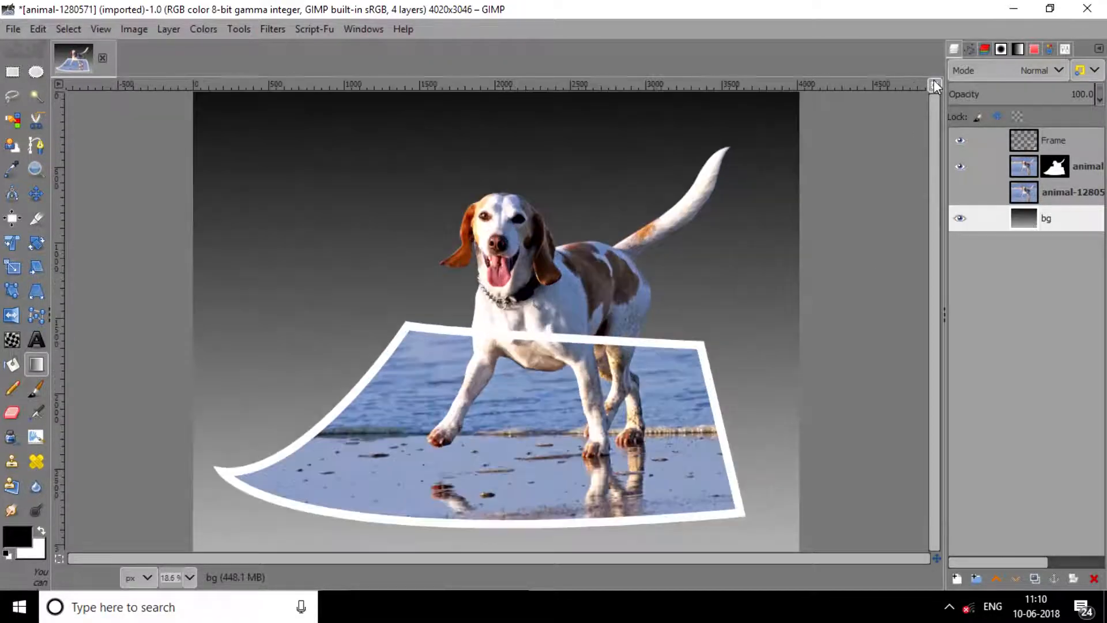
Step: Add a White (full opacity) layer mask to the Frame layer
{"action": "left_click", "coordinate": [1054, 141]}
{"action": "right_click", "coordinate": [1052, 145]}
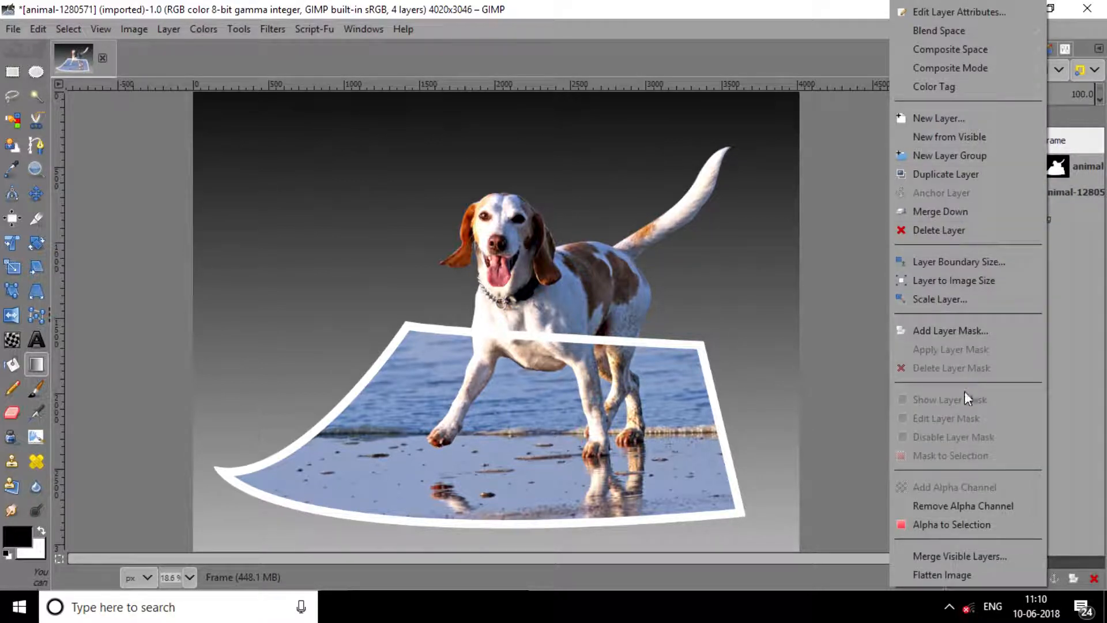
{"action": "left_click", "coordinate": [942, 329]}
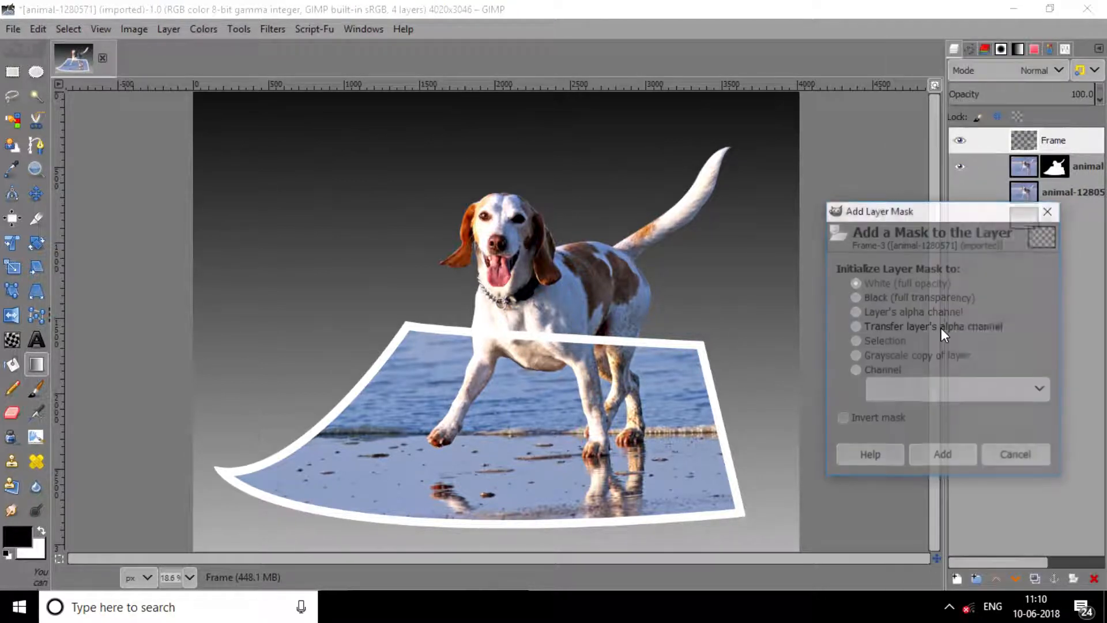
{"action": "left_click", "coordinate": [963, 456]}
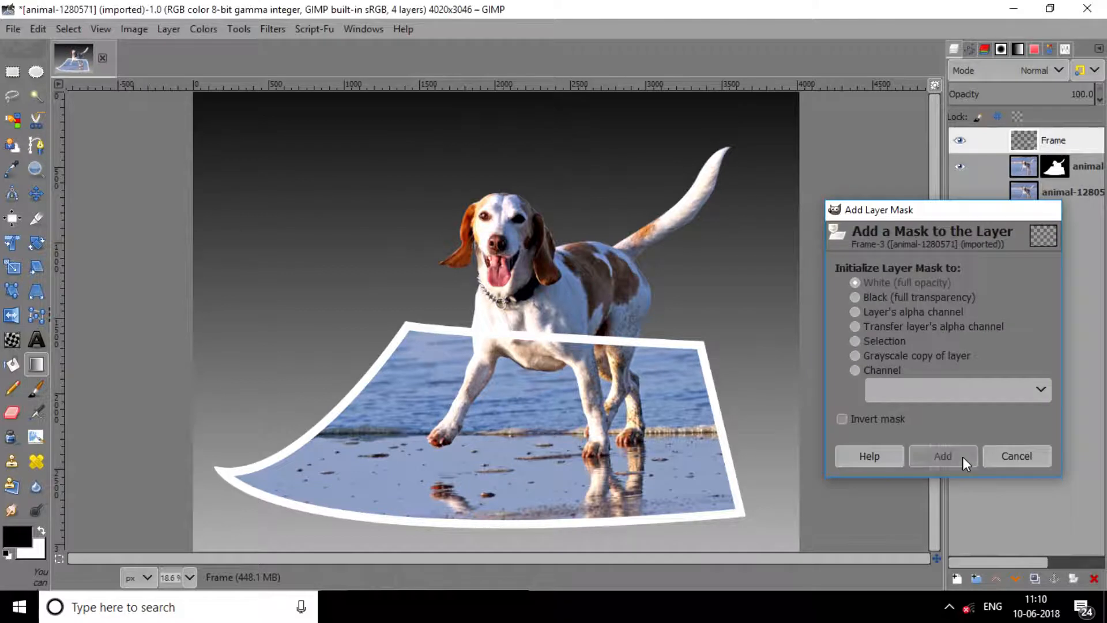
Step: Paint a black Paintbrush stroke on the Frame mask across the upper bar over the dog's hind leg
{"action": "left_click", "coordinate": [38, 396]}
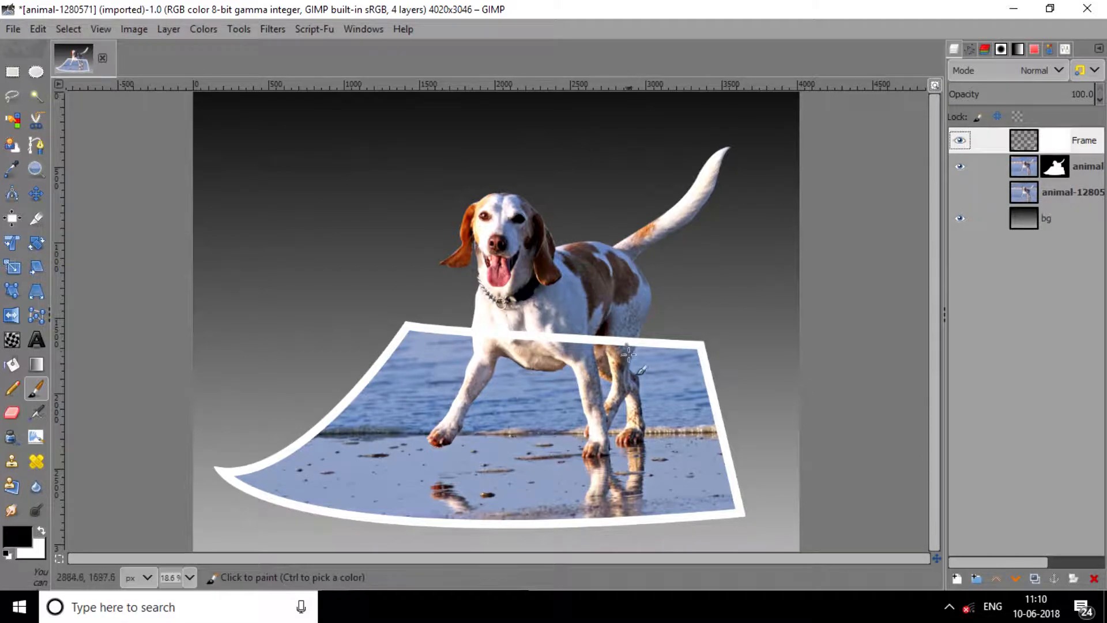
{"action": "scroll", "coordinate": [634, 346], "scroll_direction": "up", "scroll_amount": 6}
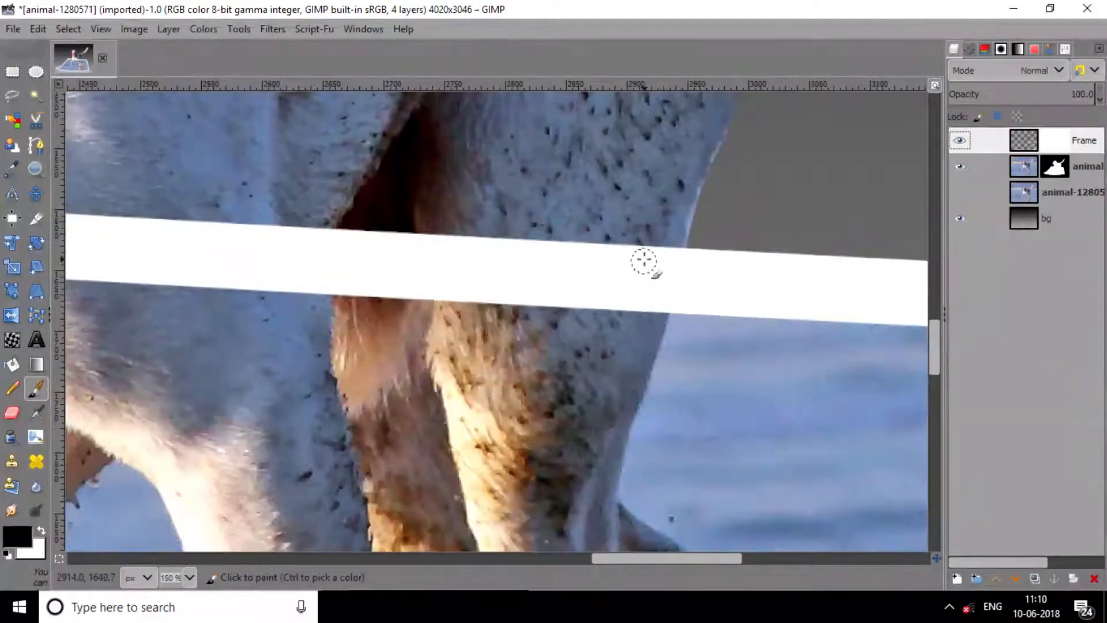
{"action": "left_click_drag", "start_coordinate": [643, 258], "coordinate": [632, 320]}
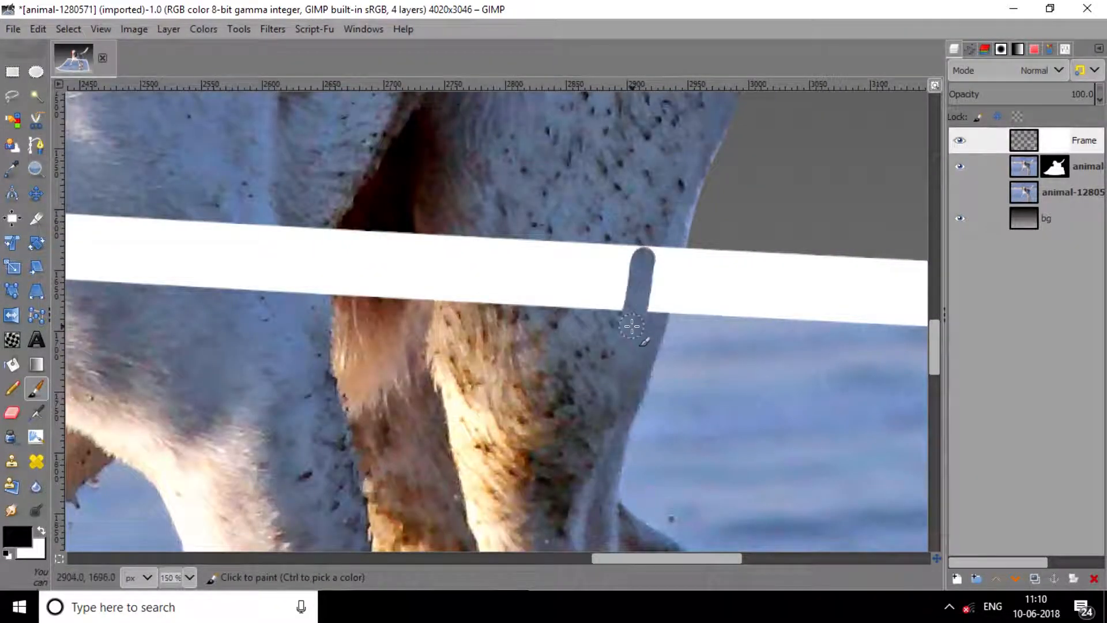
Step: Set the Paintbrush hardness to 74.5 and enlarge its size to 104
{"action": "left_click", "coordinate": [1065, 50]}
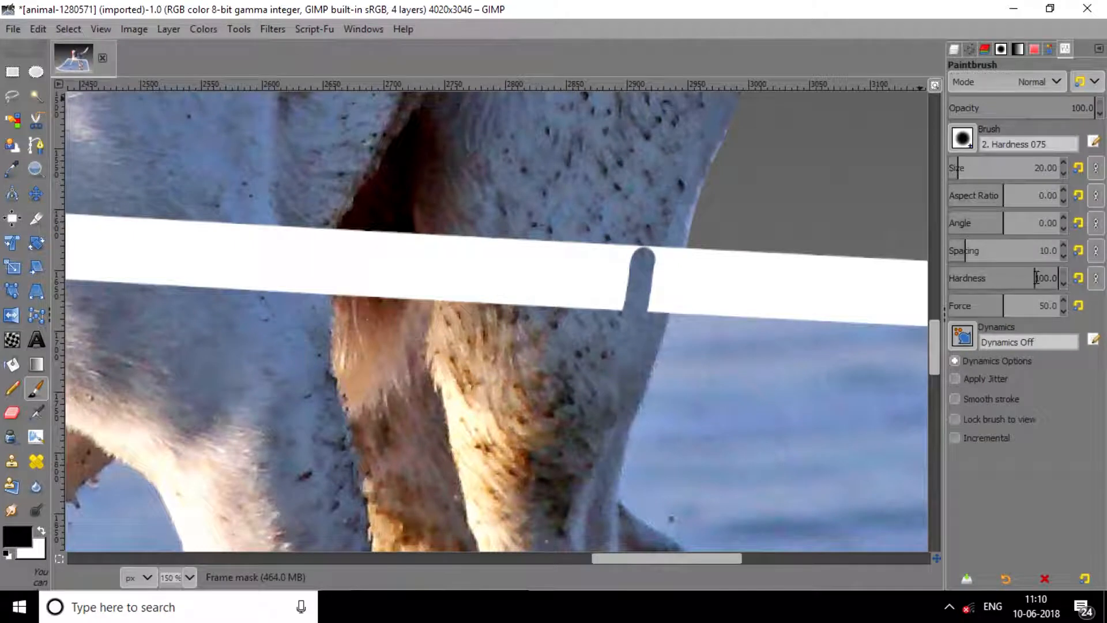
{"action": "left_click", "coordinate": [1030, 278]}
{"action": "left_click", "coordinate": [1029, 168]}
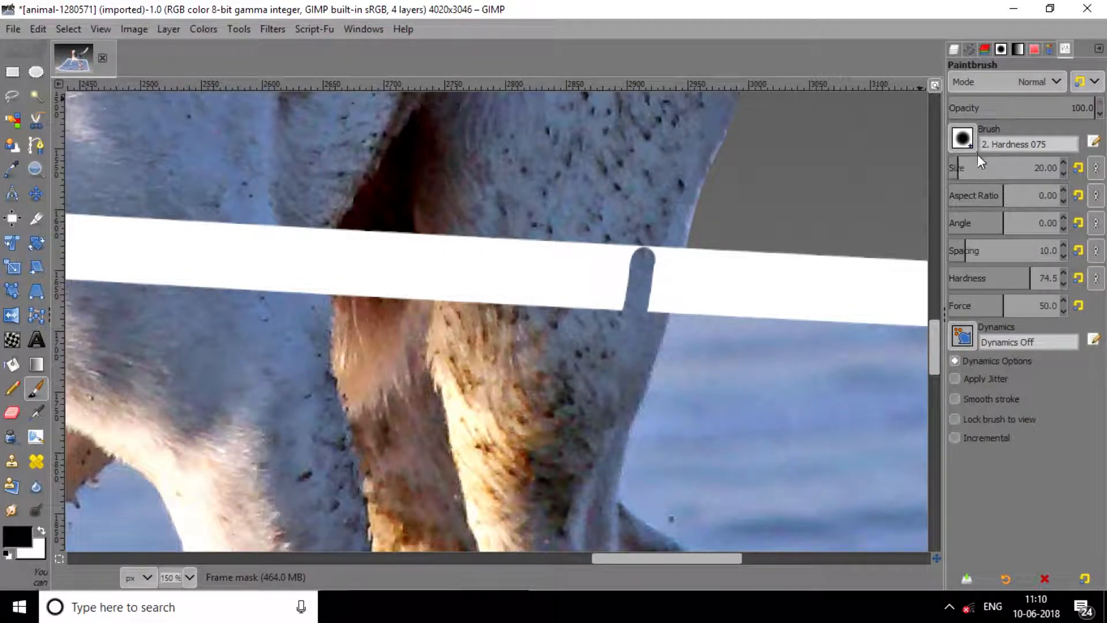
Step: Paint out more of the bar over the hind leg with the large brush and undo the last stroke
{"action": "mouse_move", "coordinate": [569, 279]}
{"action": "left_mouse_down"}
{"action": "mouse_move", "coordinate": [576, 223]}
{"action": "mouse_move", "coordinate": [578, 276]}
{"action": "mouse_move", "coordinate": [605, 242]}
{"action": "left_mouse_up"}
{"action": "mouse_move", "coordinate": [610, 332]}
{"action": "left_mouse_down"}
{"action": "mouse_move", "coordinate": [658, 279]}
{"action": "mouse_move", "coordinate": [641, 254]}
{"action": "mouse_move", "coordinate": [649, 283]}
{"action": "mouse_move", "coordinate": [615, 352]}
{"action": "left_mouse_up"}
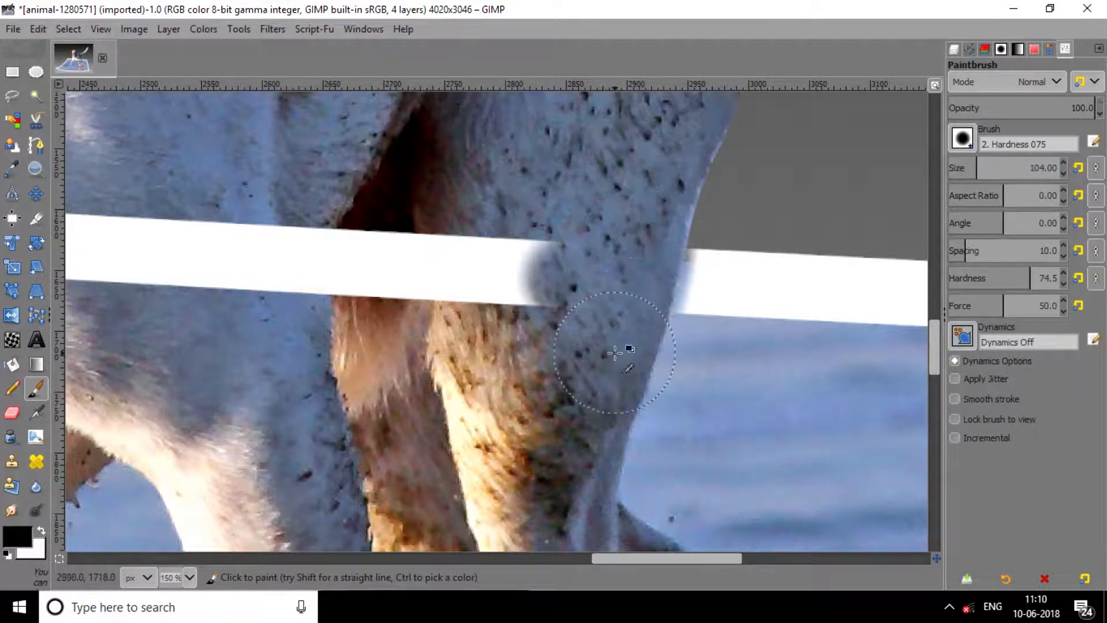
{"action": "key", "text": "ctrl+z"}
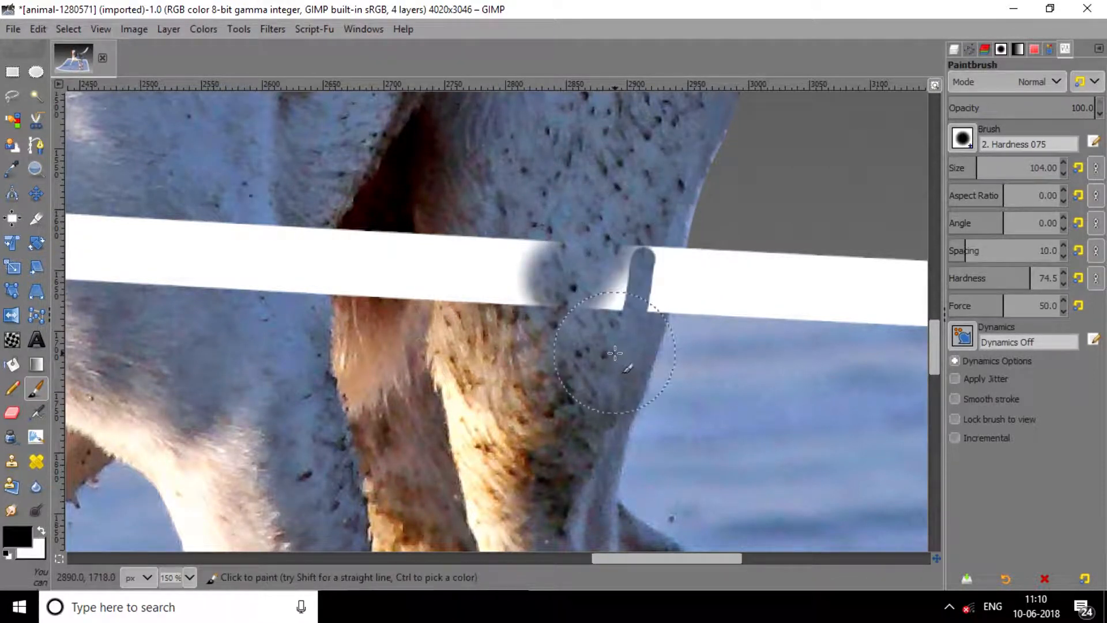
Step: Set the brush size to 14.72 and paint out the bar along the outer edge of the hind leg
{"action": "left_click", "coordinate": [957, 166]}
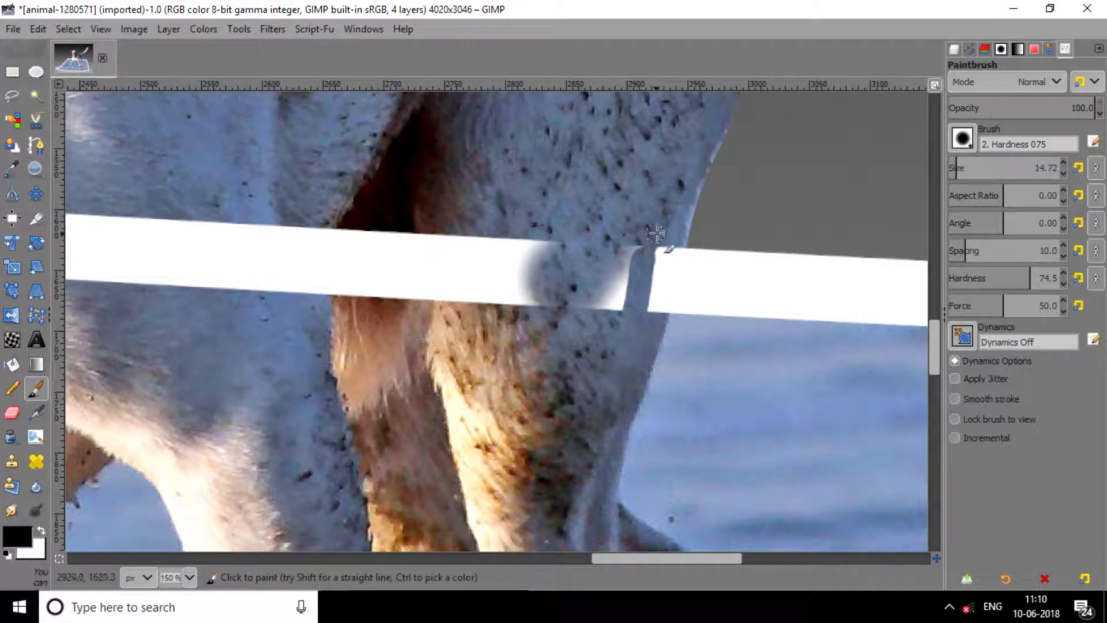
{"action": "left_click_drag", "start_coordinate": [676, 255], "coordinate": [668, 305]}
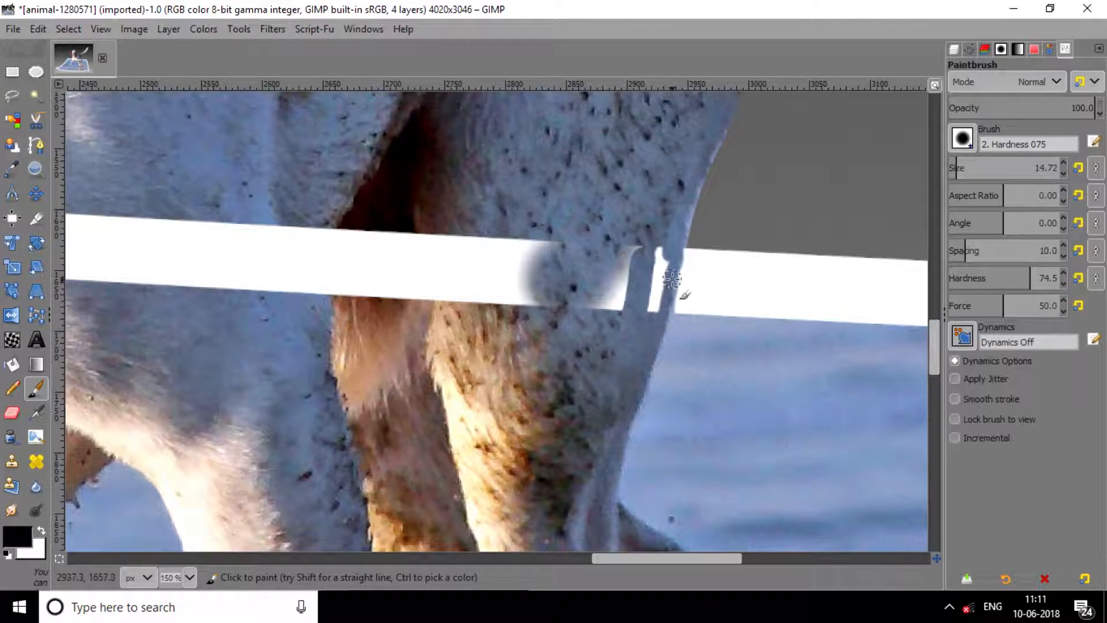
{"action": "left_click_drag", "start_coordinate": [663, 288], "coordinate": [638, 369]}
{"action": "left_click_drag", "start_coordinate": [651, 288], "coordinate": [662, 246]}
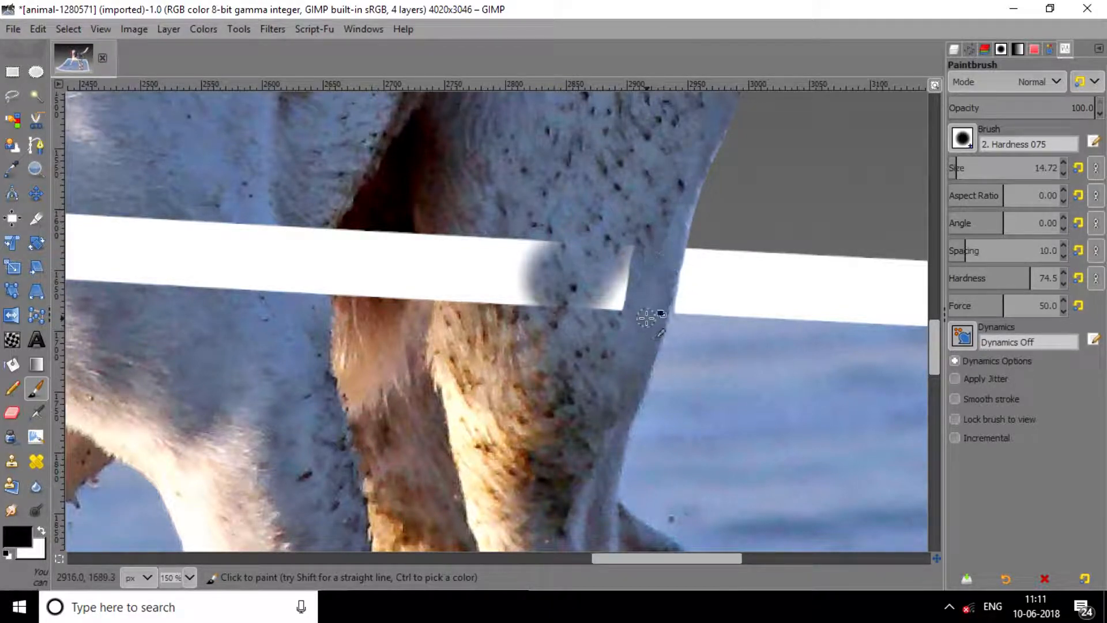
{"action": "scroll", "coordinate": [646, 317], "scroll_direction": "down", "scroll_amount": 1}
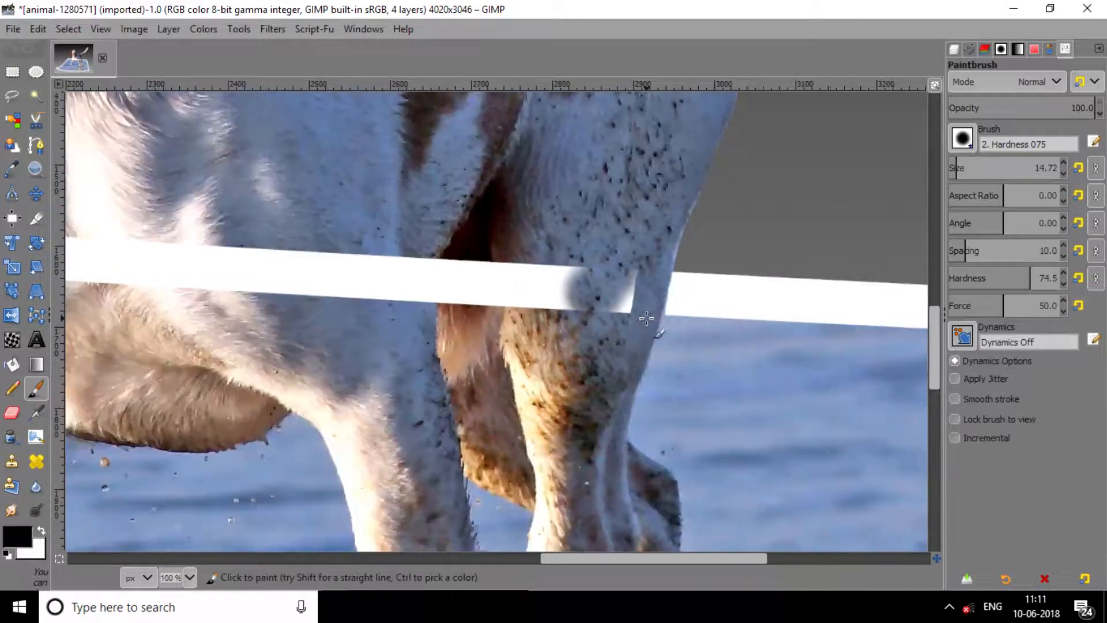
Step: Set the brush size to 119.02 and hardness to about 96.4, and paint out the rest of the white bar across the dog's body
{"action": "left_click", "coordinate": [978, 168]}
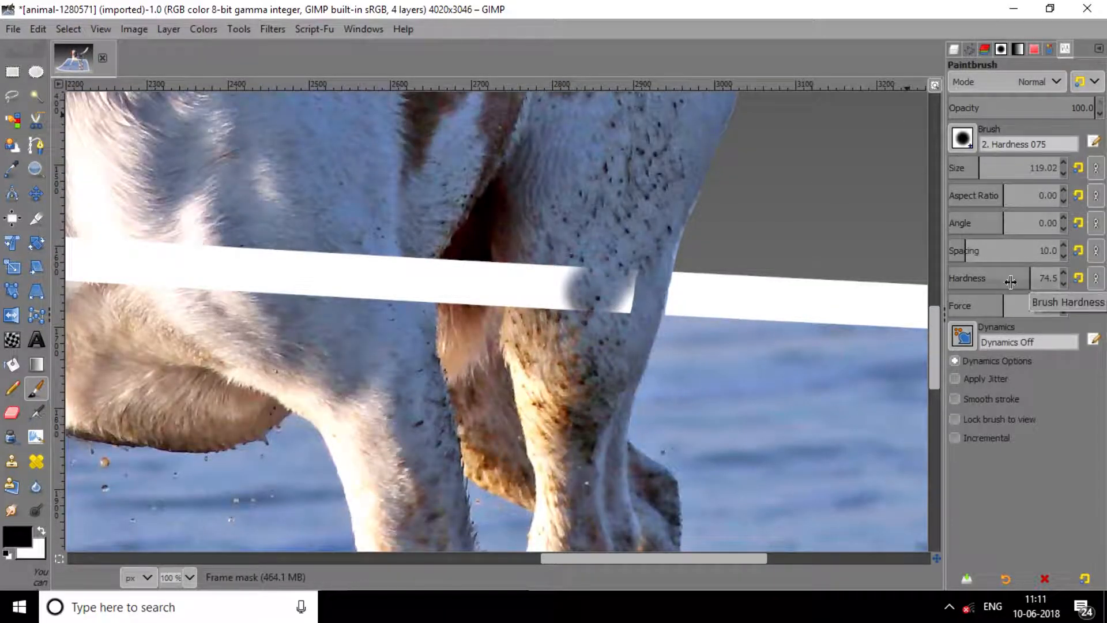
{"action": "left_click_drag", "start_coordinate": [1010, 281], "coordinate": [1055, 282]}
{"action": "left_click", "coordinate": [548, 259]}
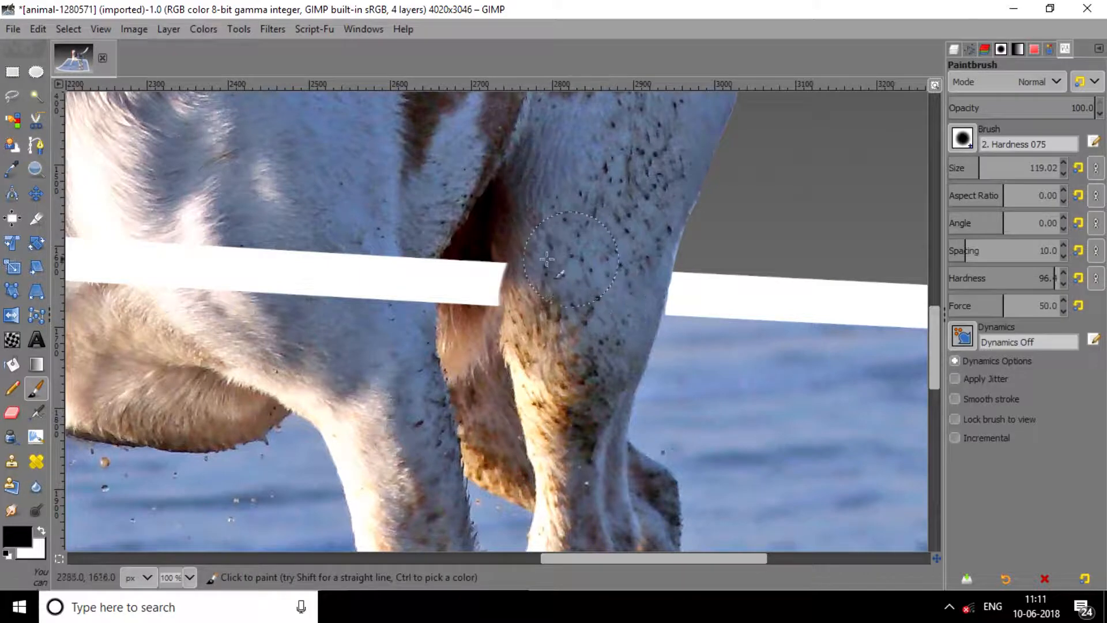
{"action": "scroll", "coordinate": [547, 260], "scroll_direction": "down", "scroll_amount": 4}
{"action": "left_click_drag", "start_coordinate": [368, 259], "coordinate": [526, 265]}
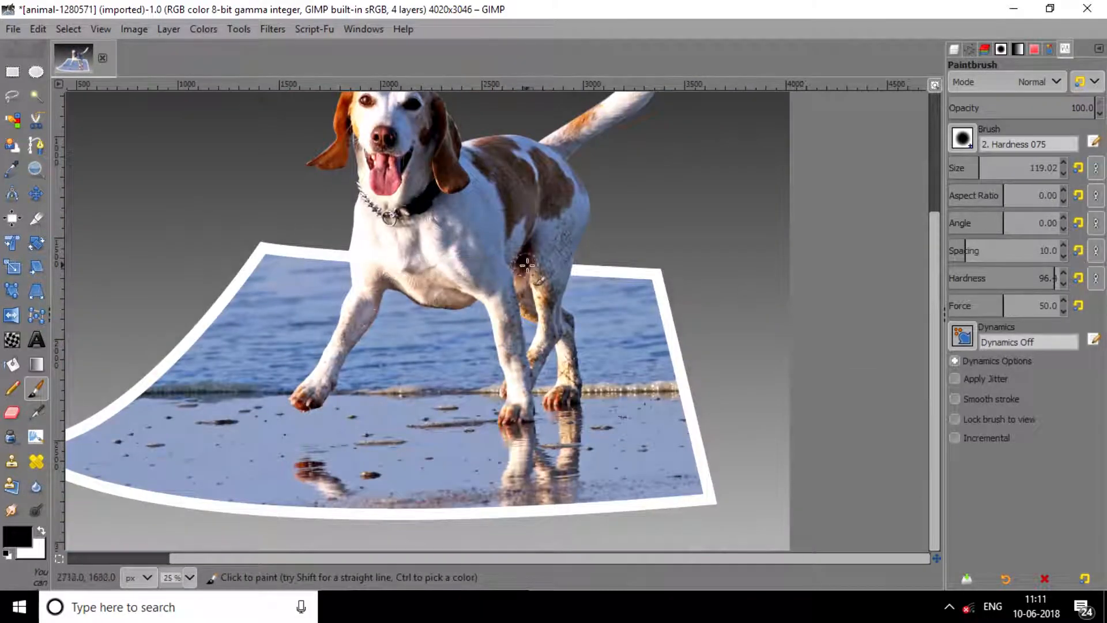
{"action": "scroll", "coordinate": [320, 256], "scroll_direction": "up", "scroll_amount": 6}
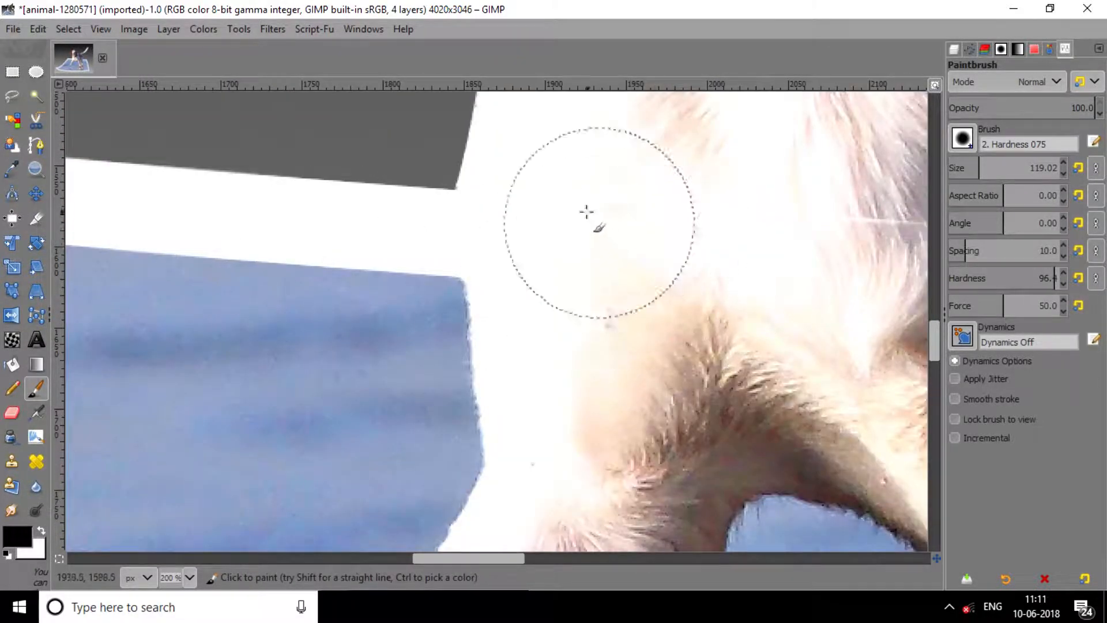
{"action": "scroll", "coordinate": [691, 323], "scroll_direction": "down", "scroll_amount": 2}
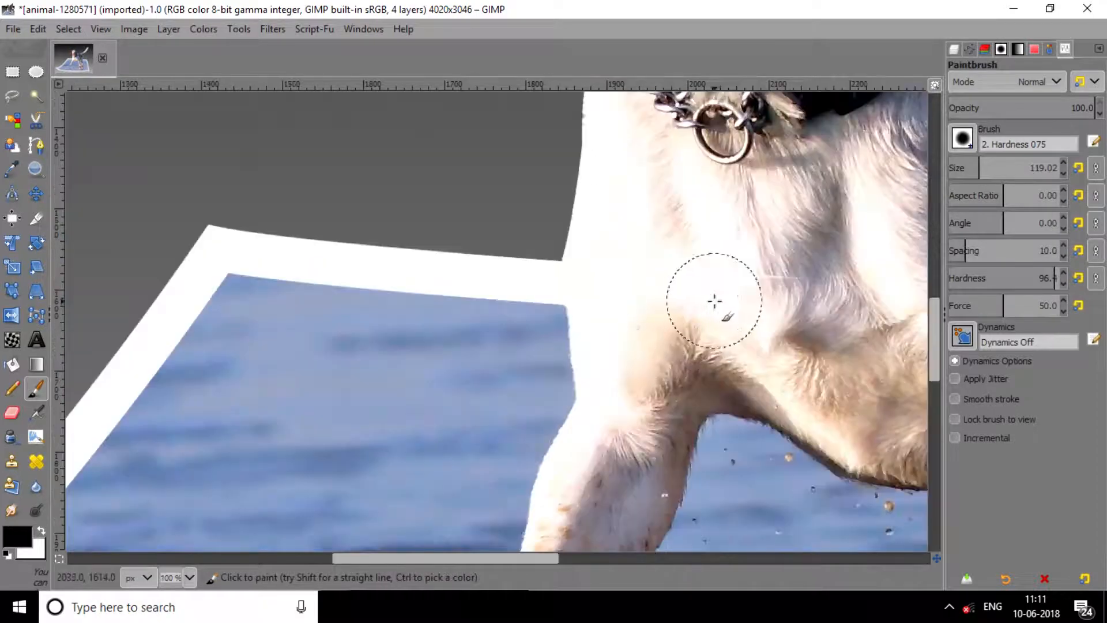
{"action": "scroll", "coordinate": [814, 288], "scroll_direction": "down", "scroll_amount": 4}
{"action": "scroll", "coordinate": [853, 312], "scroll_direction": "down", "scroll_amount": 5}
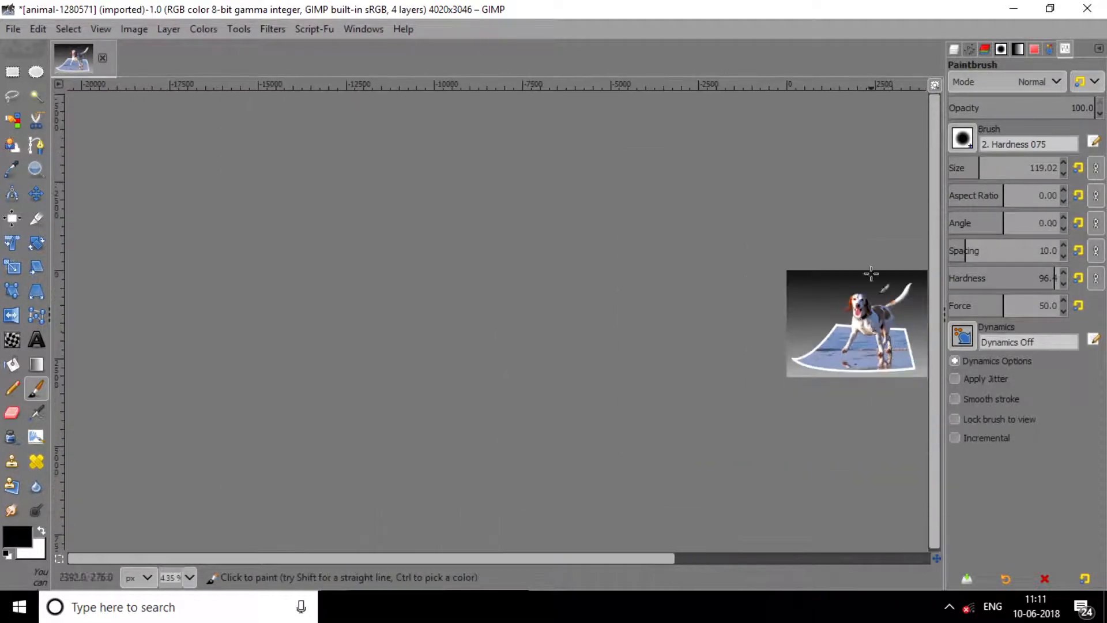
{"action": "left_click", "coordinate": [935, 85]}
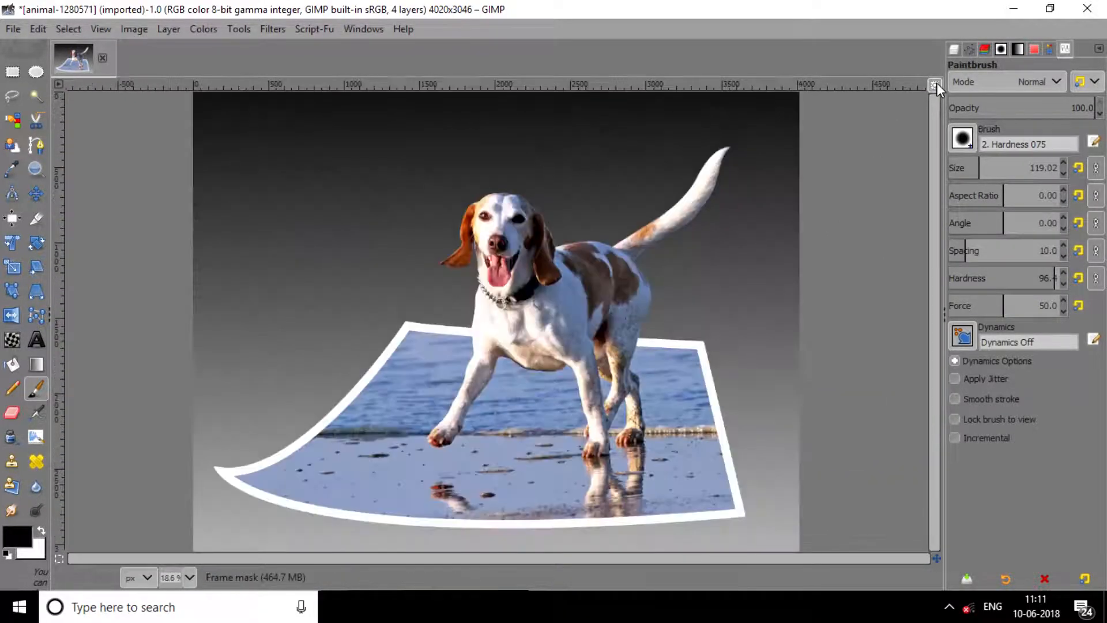
Step: Add a transparent 4020 x 3046 px layer named Shadow and lower it beneath the masked animal layer
{"action": "left_click", "coordinate": [954, 49]}
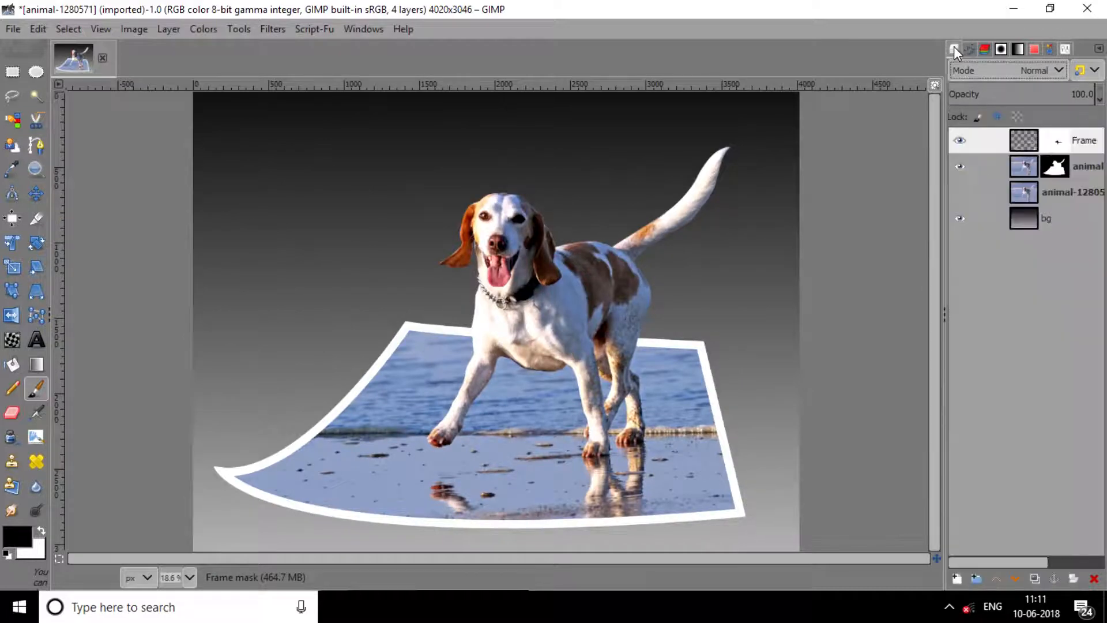
{"action": "left_click", "coordinate": [956, 578]}
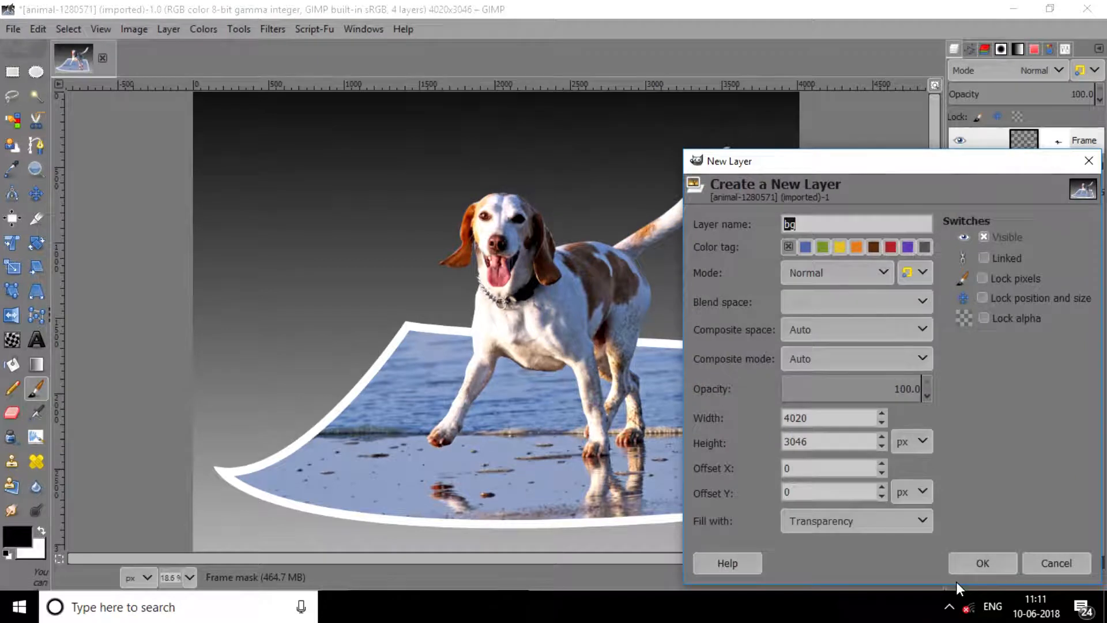
{"action": "type", "text": "Shaw"}
{"action": "type", "text": "ow"}
{"action": "key", "text": "Return"}
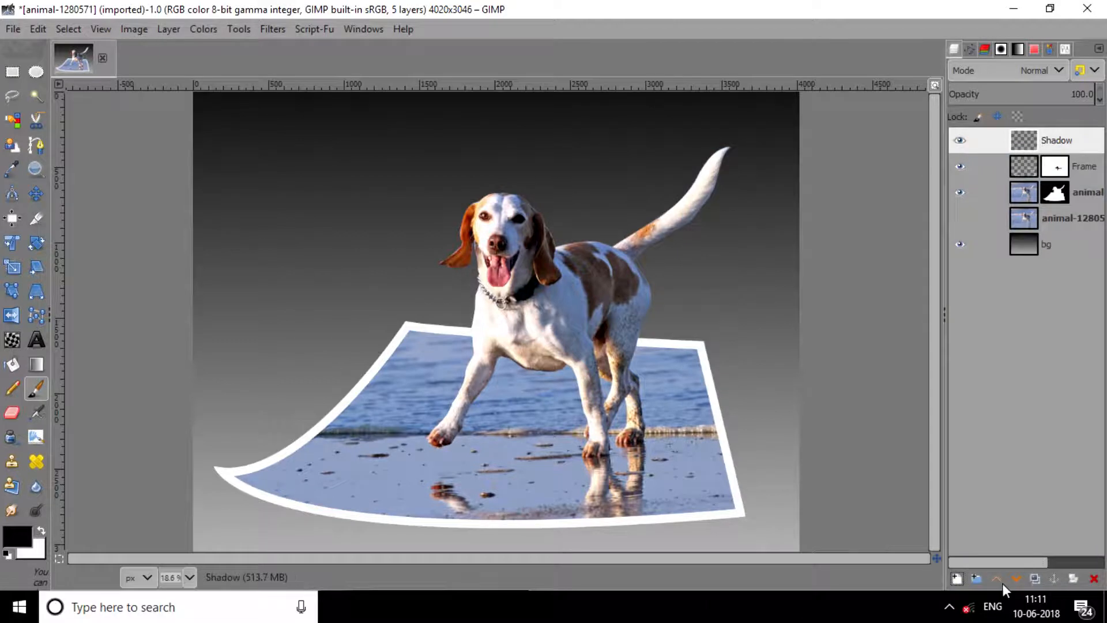
{"action": "left_click", "coordinate": [1016, 578]}
{"action": "left_click", "coordinate": [1015, 578]}
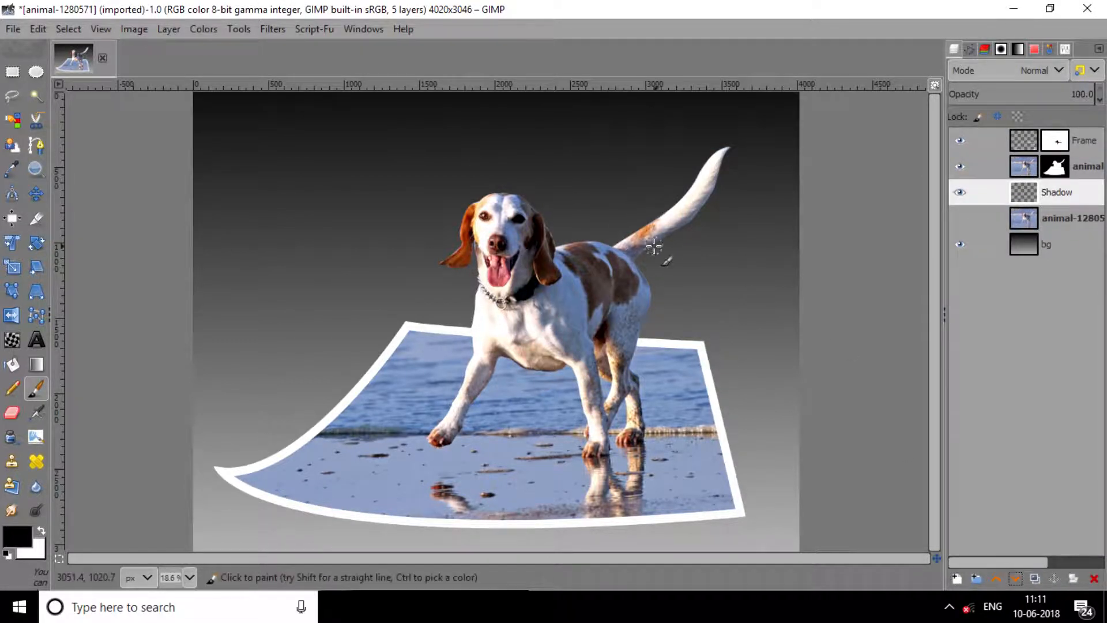
Step: Draw a curved path from just below the frame's curled corner to its bottom edge, removing the outgoing handle at the end anchor
{"action": "left_click", "coordinate": [35, 149]}
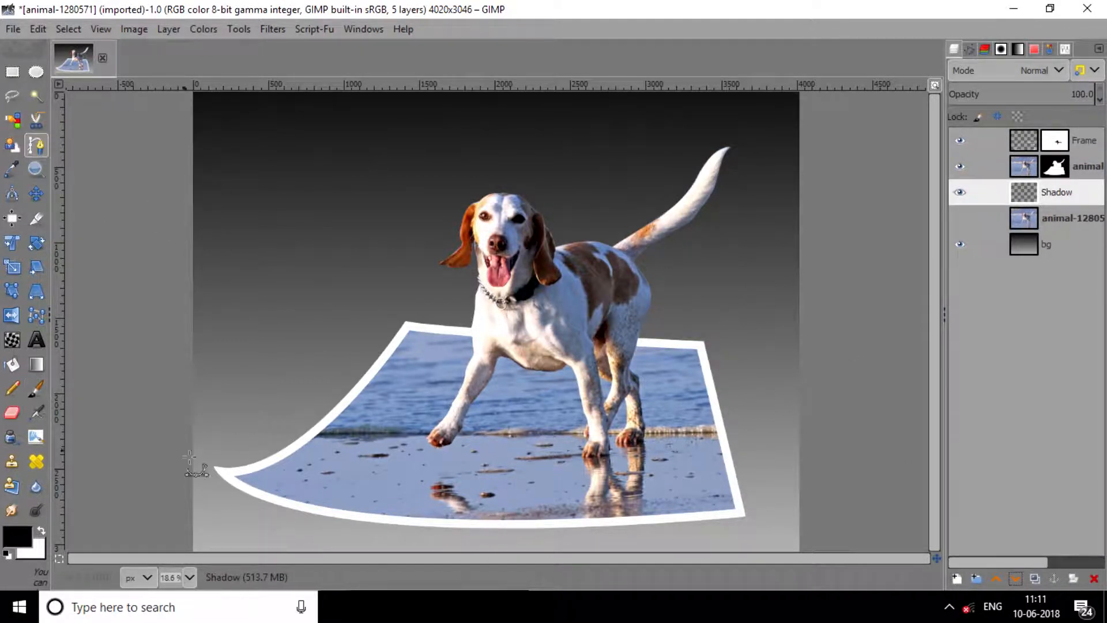
{"action": "left_click", "coordinate": [221, 485]}
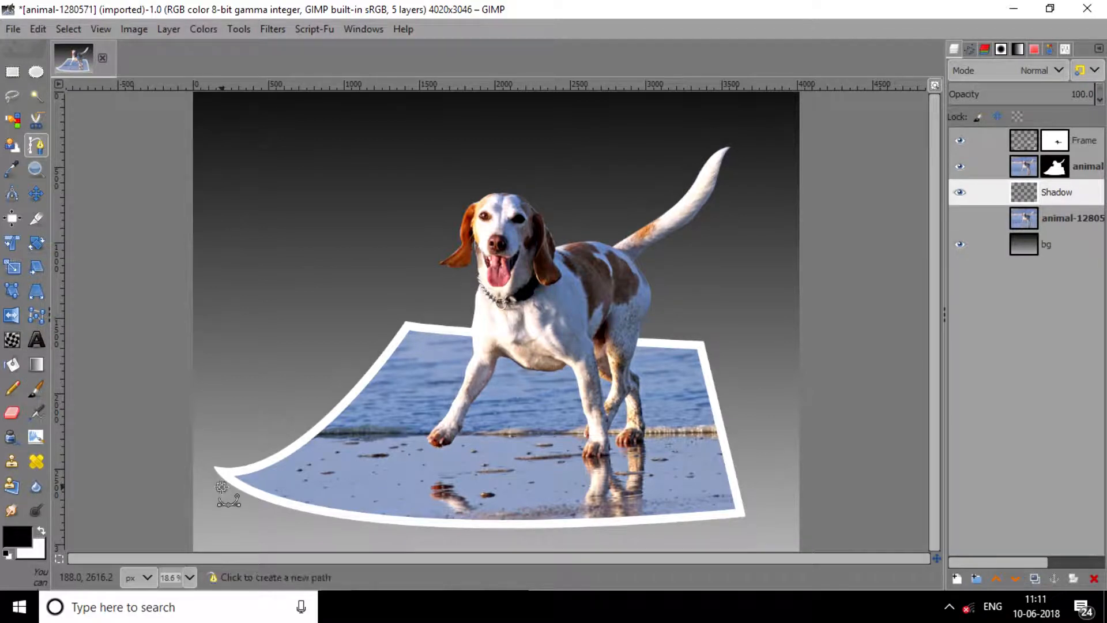
{"action": "left_click_drag", "start_coordinate": [380, 522], "coordinate": [505, 520]}
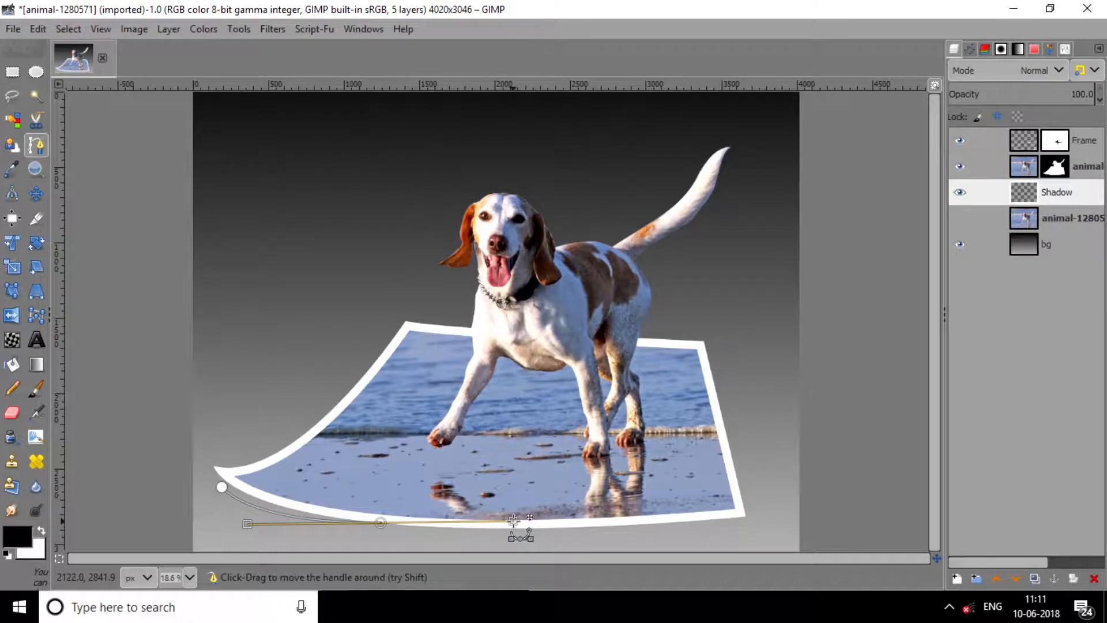
{"action": "left_click_drag", "start_coordinate": [512, 520], "coordinate": [381, 522]}
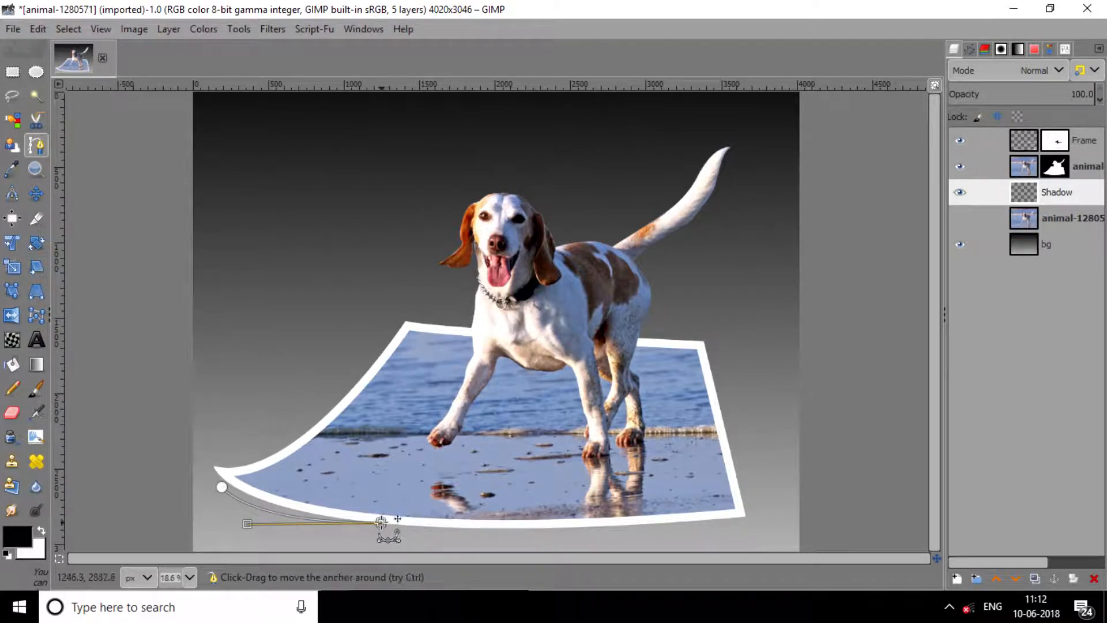
Step: Extend the path from the curled corner to a point inside the picture and adjust its anchors and curve to follow the curl
{"action": "left_click", "coordinate": [219, 487]}
{"action": "mouse_move", "coordinate": [218, 487]}
{"action": "left_mouse_down"}
{"action": "mouse_move", "coordinate": [268, 466]}
{"action": "mouse_move", "coordinate": [289, 429]}
{"action": "mouse_move", "coordinate": [271, 453]}
{"action": "mouse_move", "coordinate": [273, 494]}
{"action": "mouse_move", "coordinate": [210, 487]}
{"action": "left_mouse_up"}
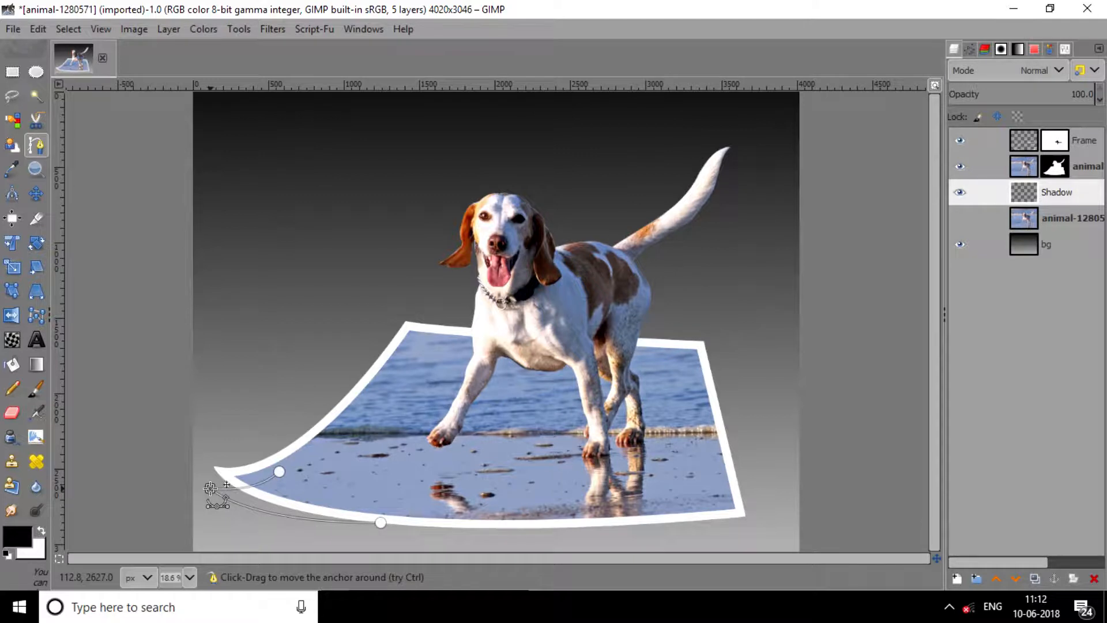
{"action": "left_click_drag", "start_coordinate": [279, 471], "coordinate": [280, 478]}
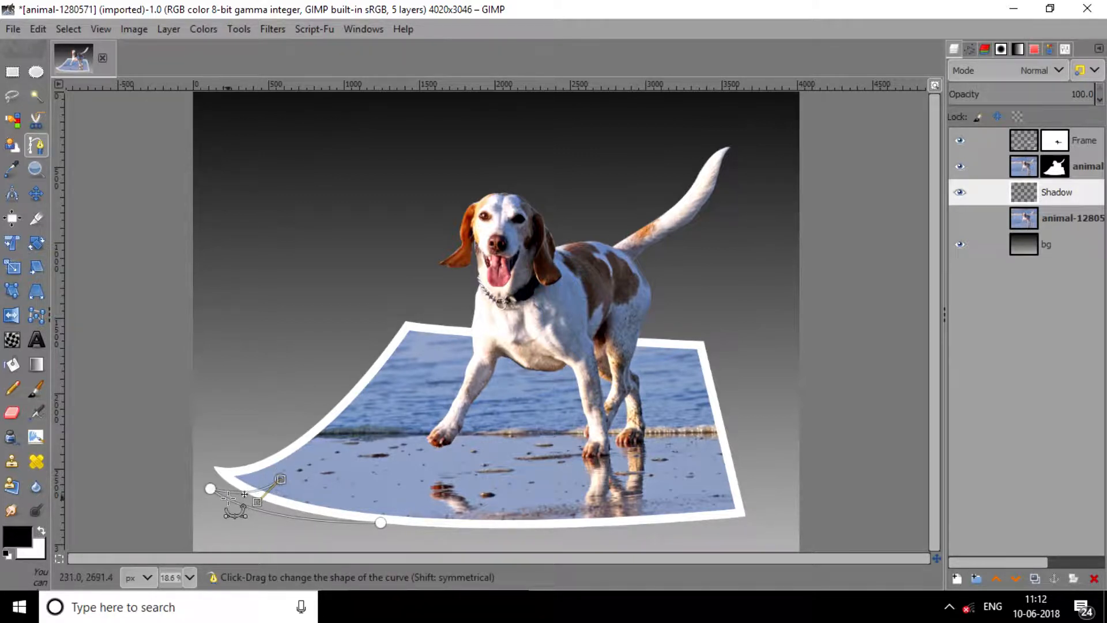
{"action": "left_click_drag", "start_coordinate": [227, 499], "coordinate": [210, 482]}
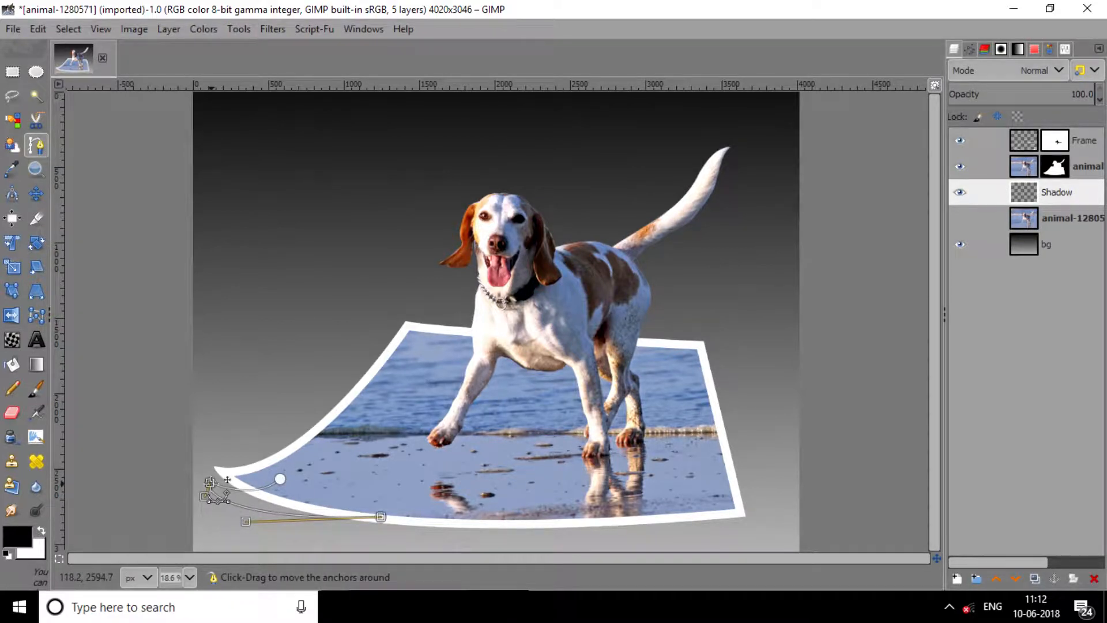
Step: Stroke the path on the Shadow layer with a 20 px solid black line and leave path editing
{"action": "left_click", "coordinate": [970, 50]}
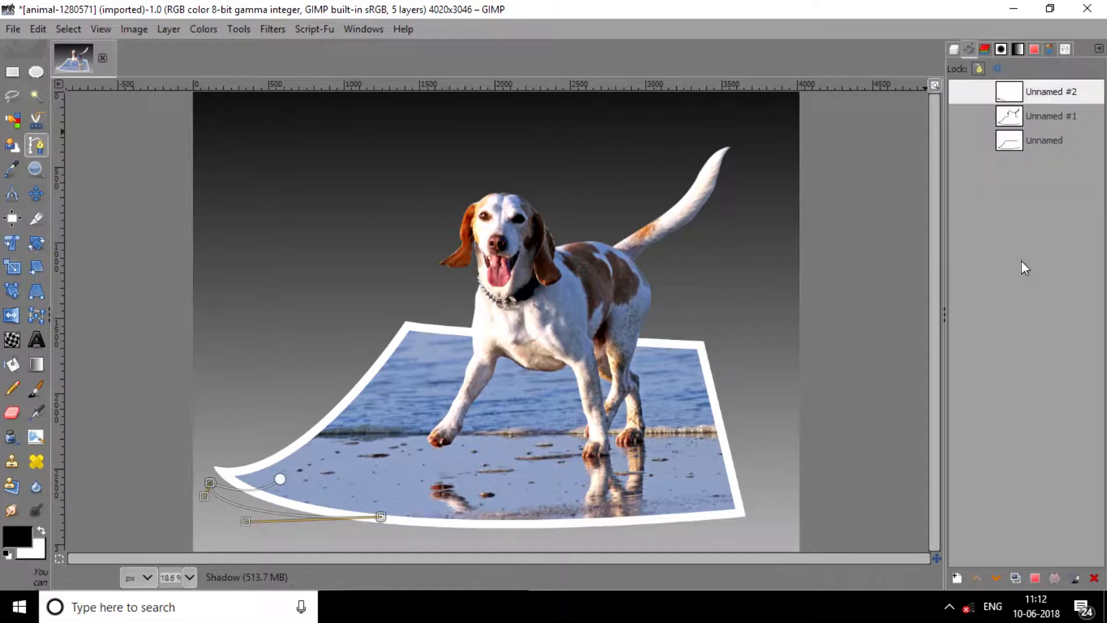
{"action": "left_click", "coordinate": [1071, 578]}
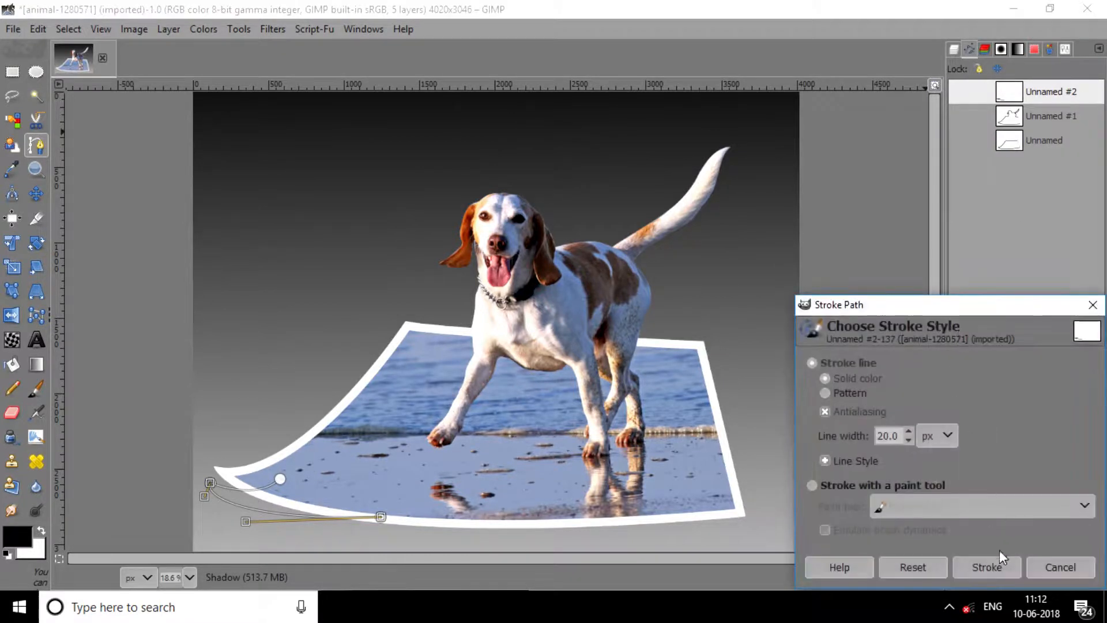
{"action": "left_click", "coordinate": [1001, 565]}
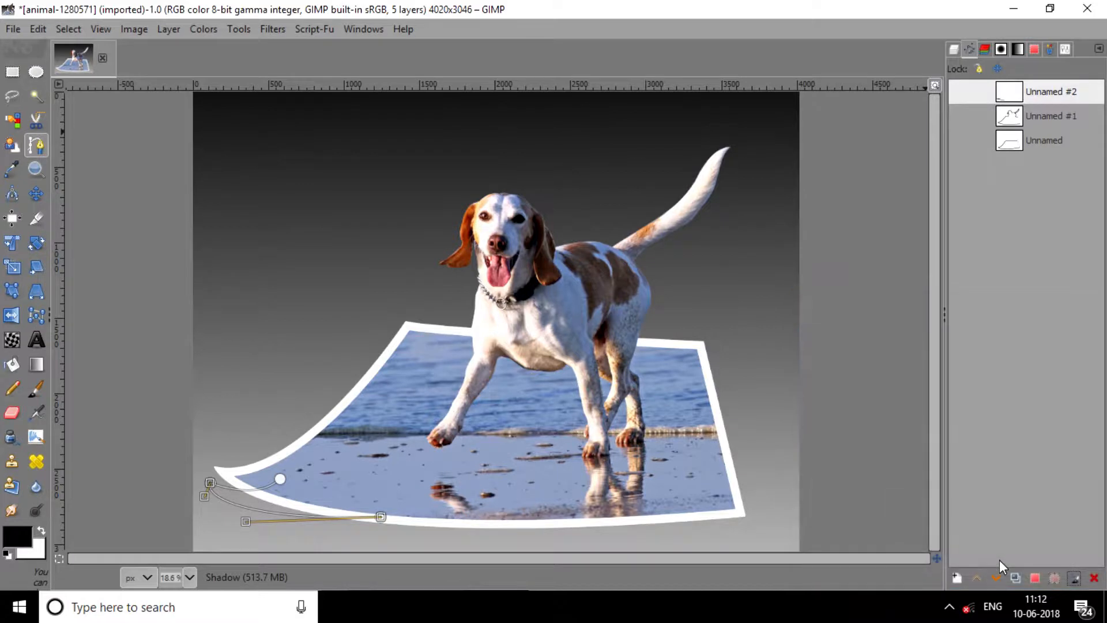
{"action": "left_click", "coordinate": [952, 54]}
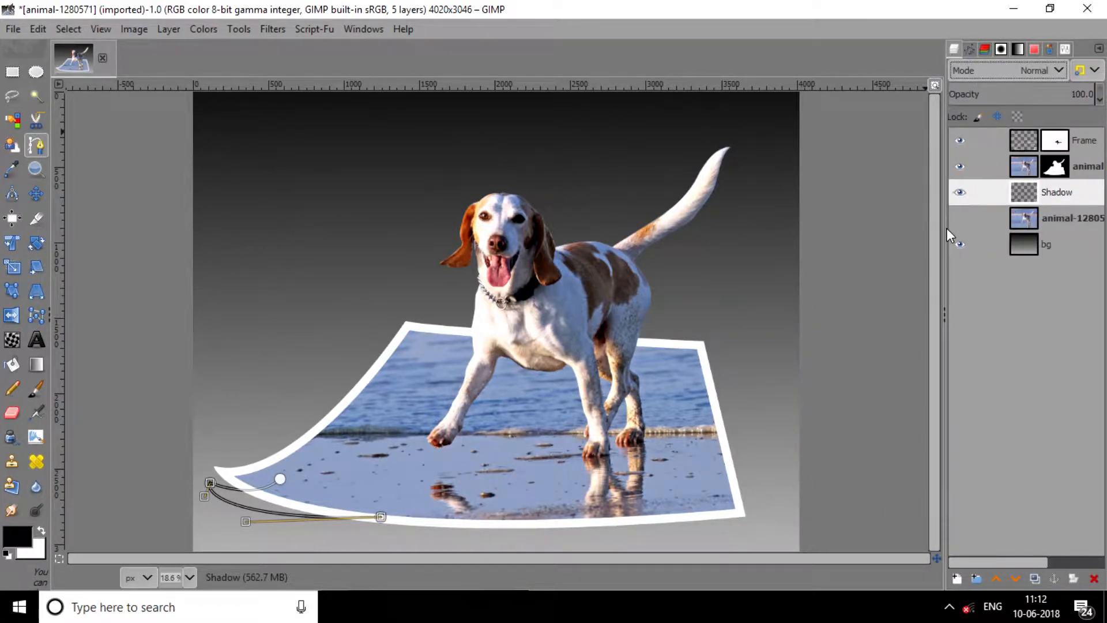
{"action": "key", "text": "m"}
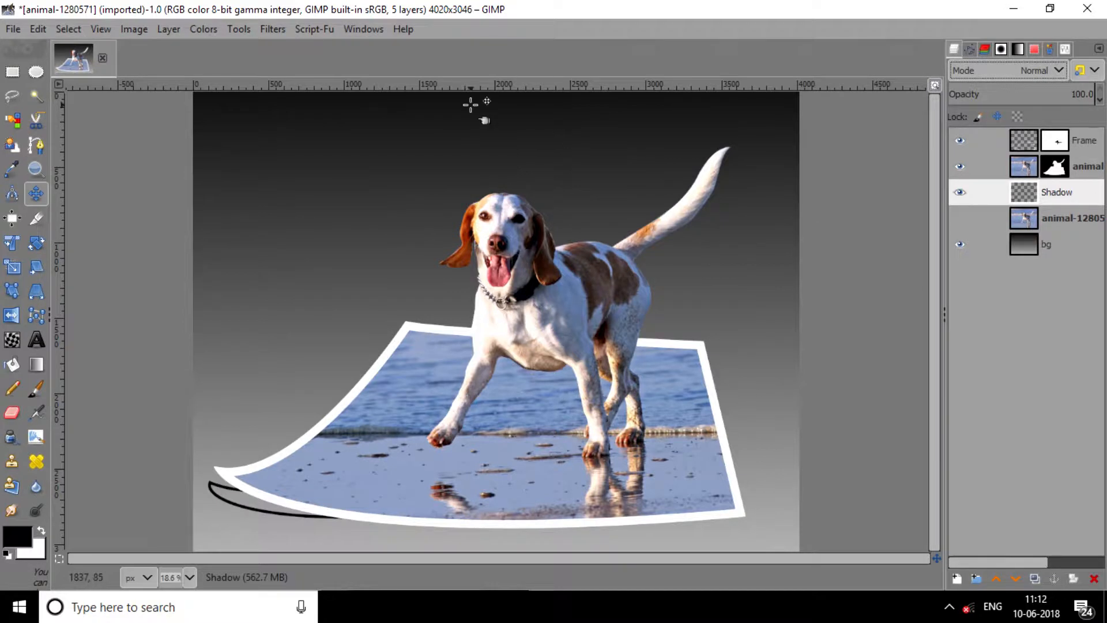
Step: Apply a Gaussian Blur of 15 in X and Y to the Shadow layer
{"action": "left_click", "coordinate": [268, 23]}
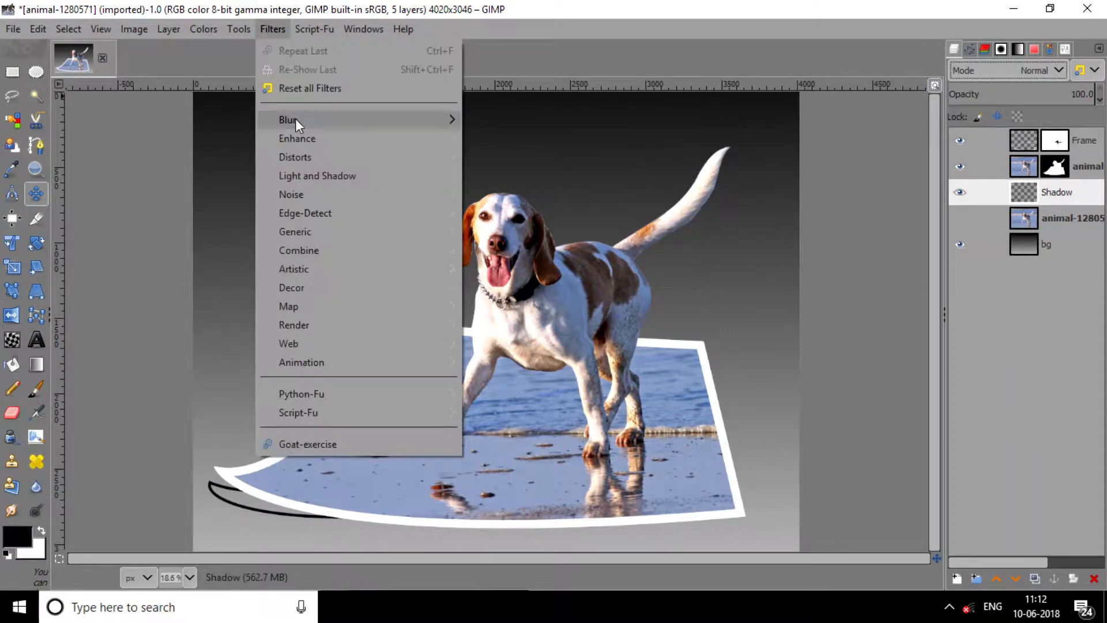
{"action": "mouse_move", "coordinate": [296, 128]}
{"action": "left_click", "coordinate": [511, 118]}
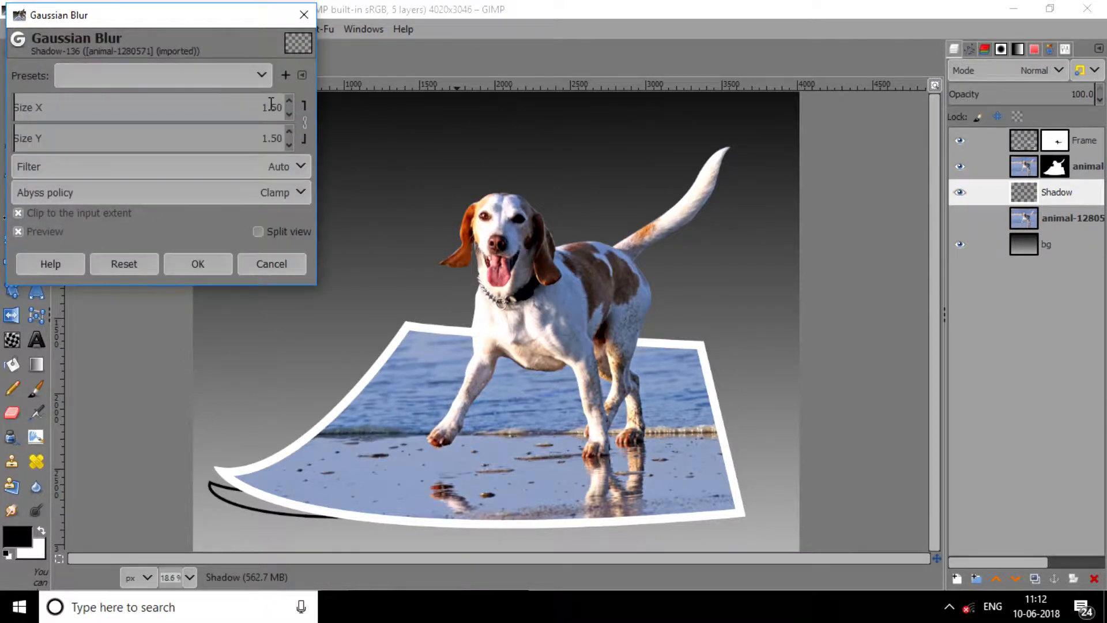
{"action": "left_click_drag", "start_coordinate": [267, 104], "coordinate": [283, 107]}
{"action": "type", "text": "15"}
{"action": "key", "text": "Return"}
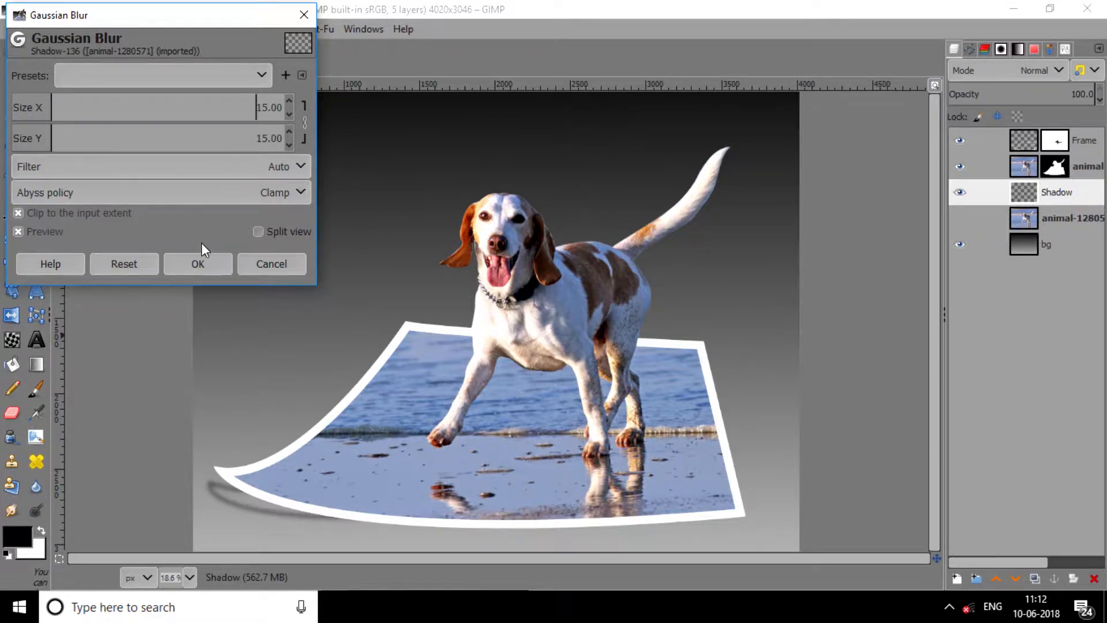
{"action": "left_click", "coordinate": [198, 263]}
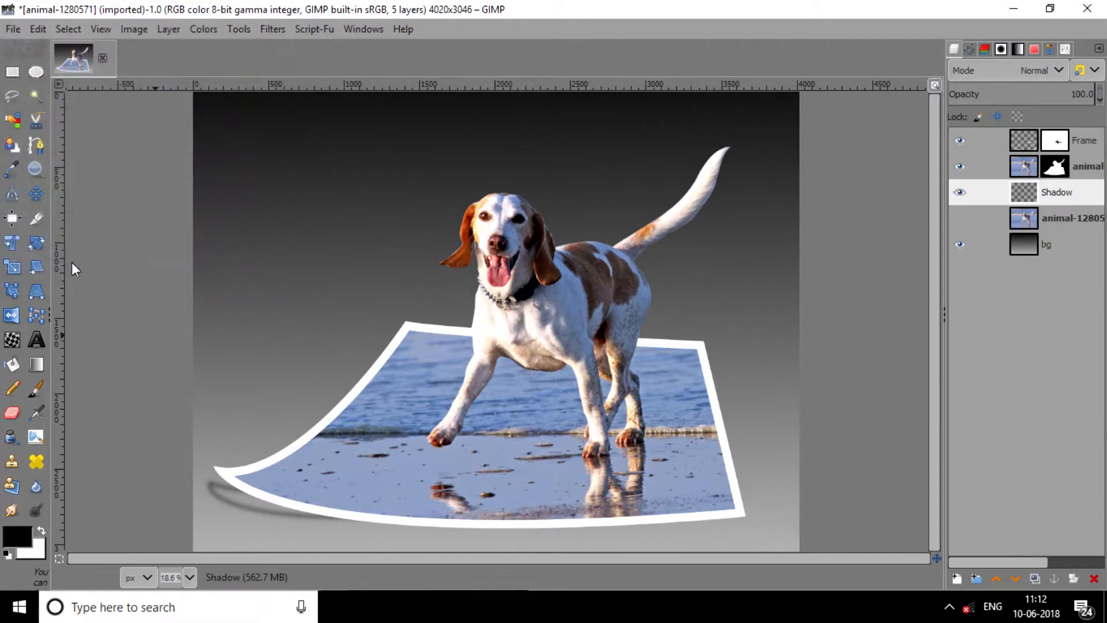
Step: Move the blurred Shadow layer slightly to the right, under the frame's curled corner
{"action": "left_click", "coordinate": [35, 195]}
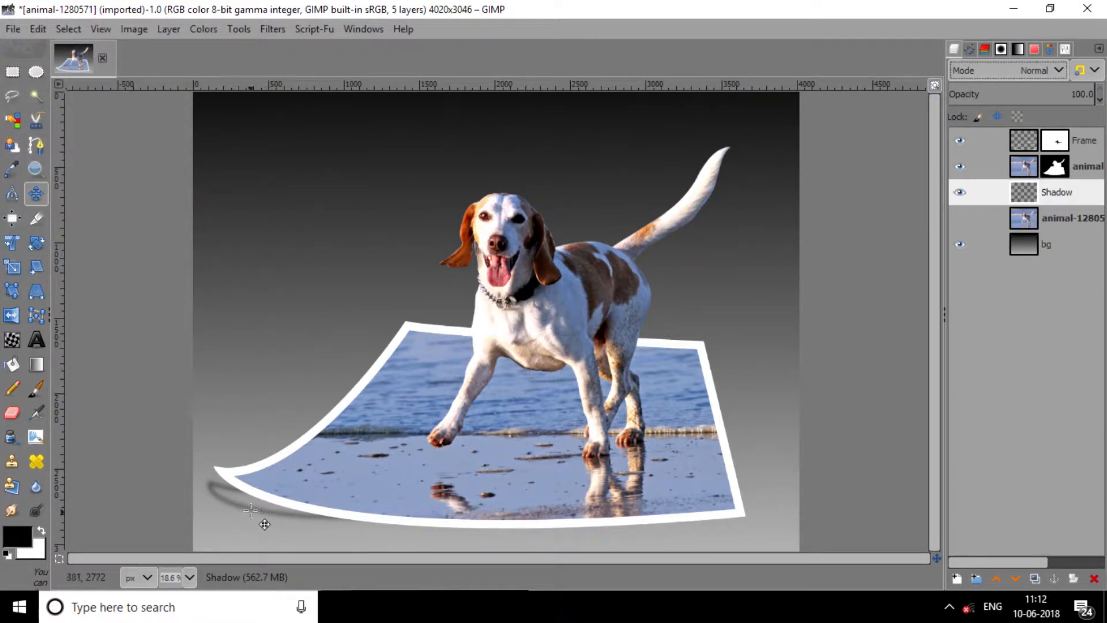
{"action": "left_click_drag", "start_coordinate": [250, 510], "coordinate": [258, 503]}
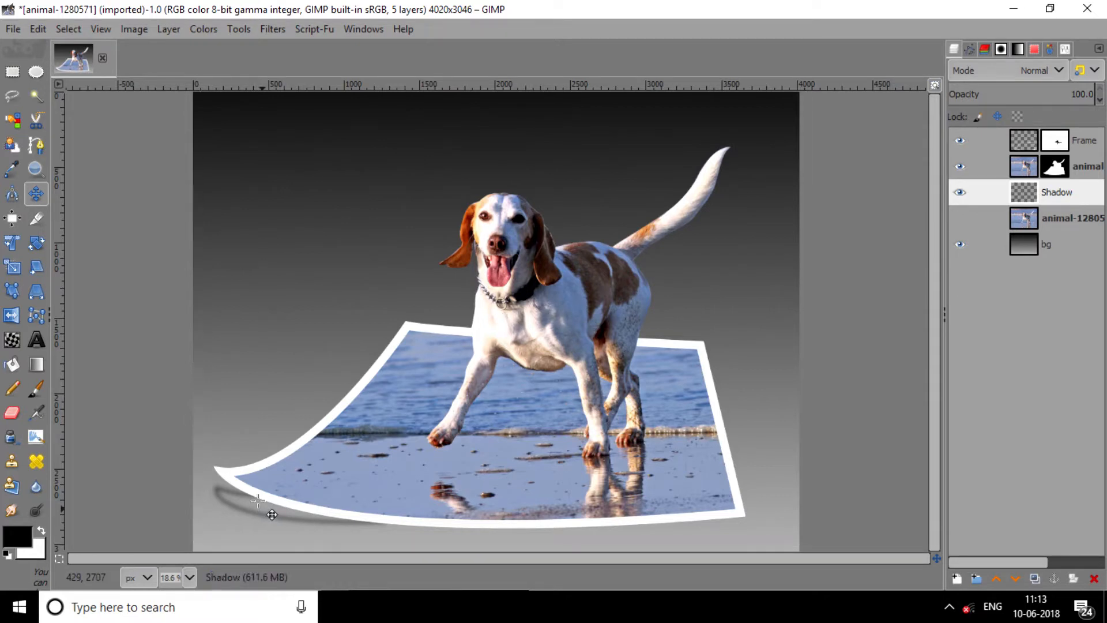